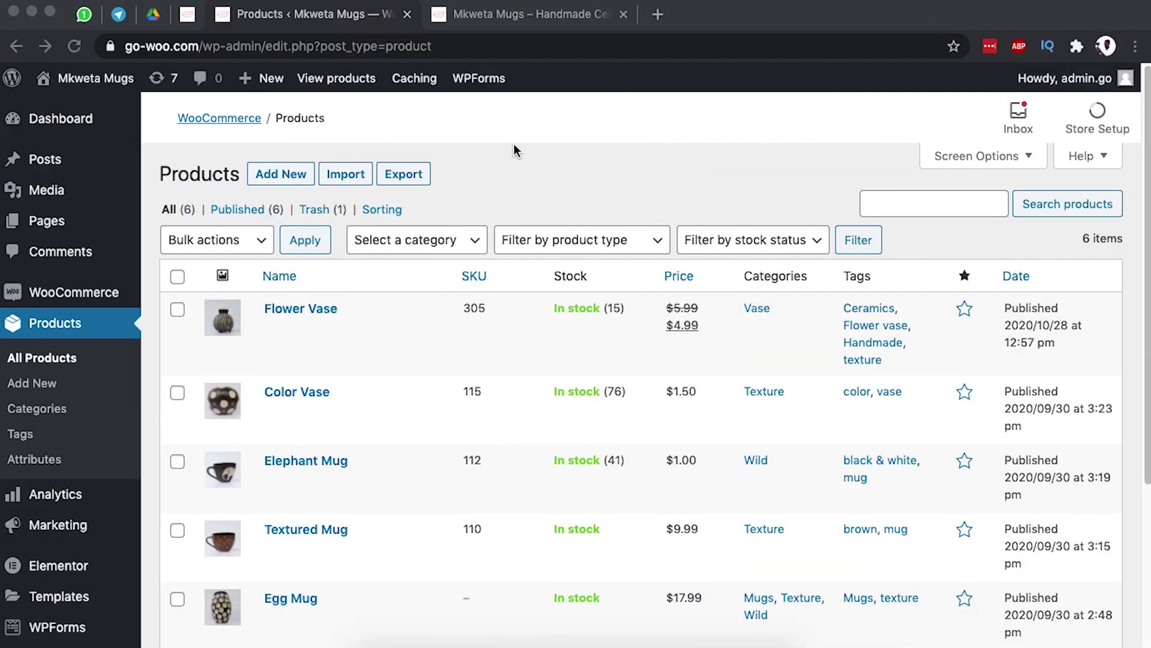
Browse the live shop's home page
left_click(497, 13)
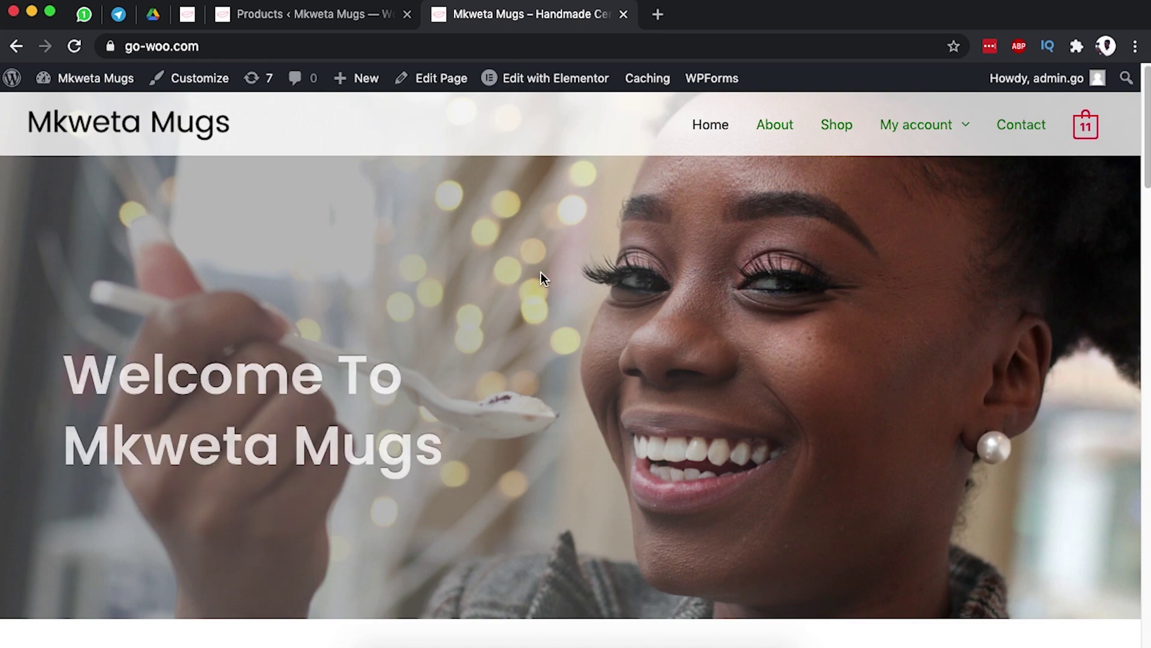
scroll(540, 375, "down", 15)
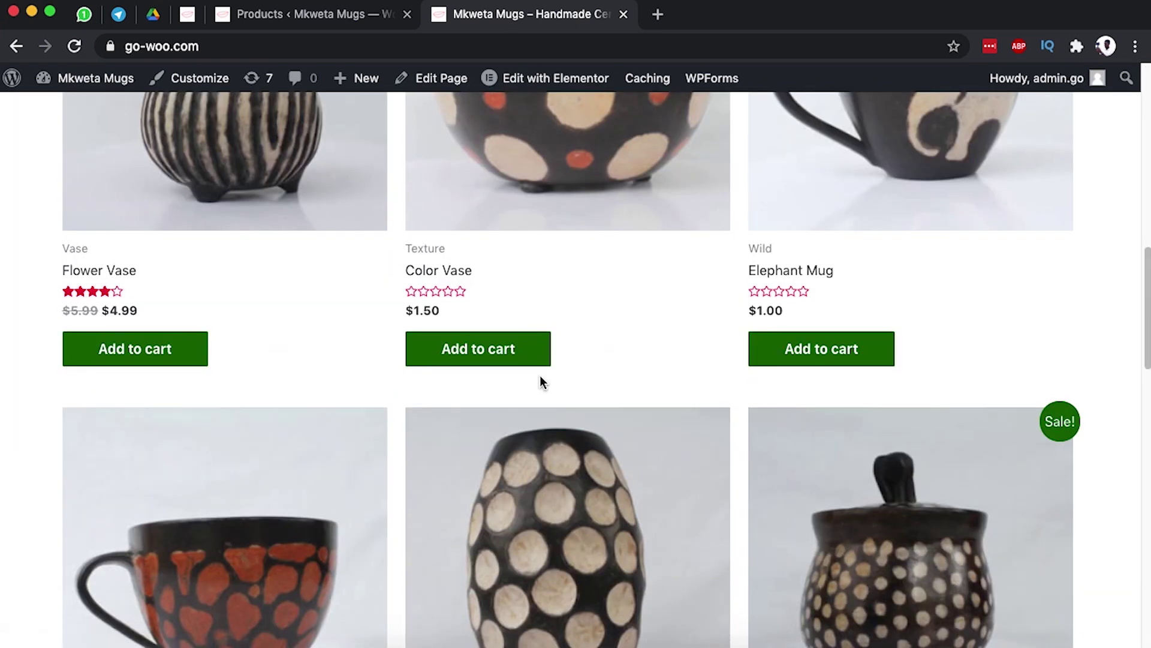
scroll(540, 376, "down", 5)
scroll(543, 382, "down", 1)
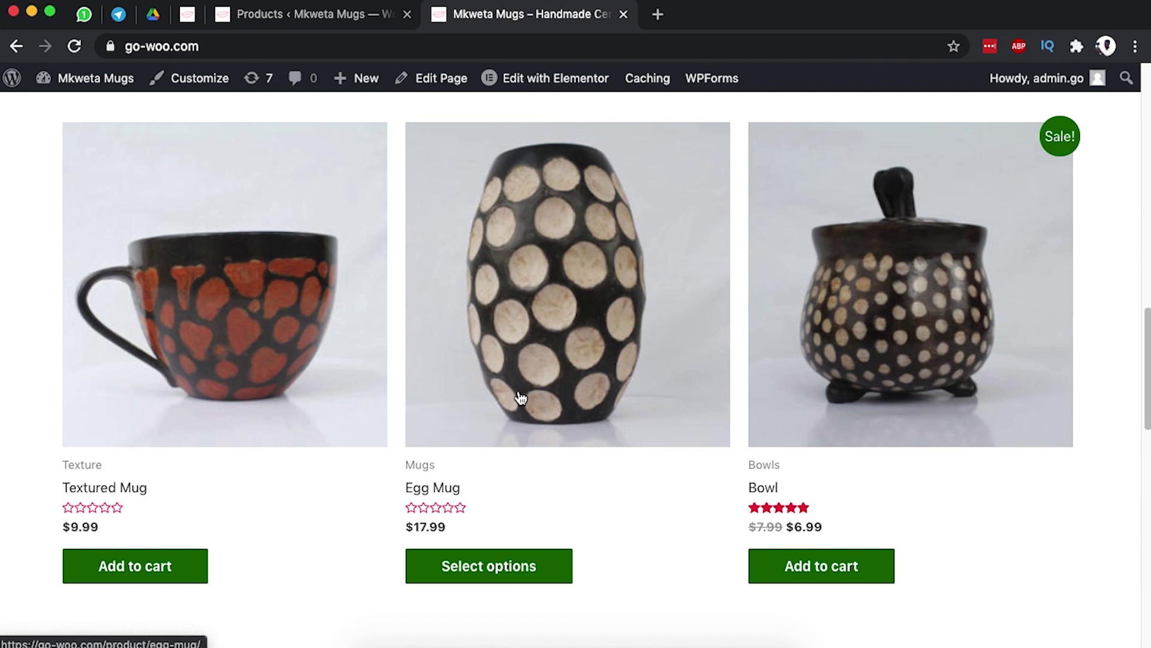
Start a new product titled 'Ceramic Mugs' and move into its description
left_click(264, 21)
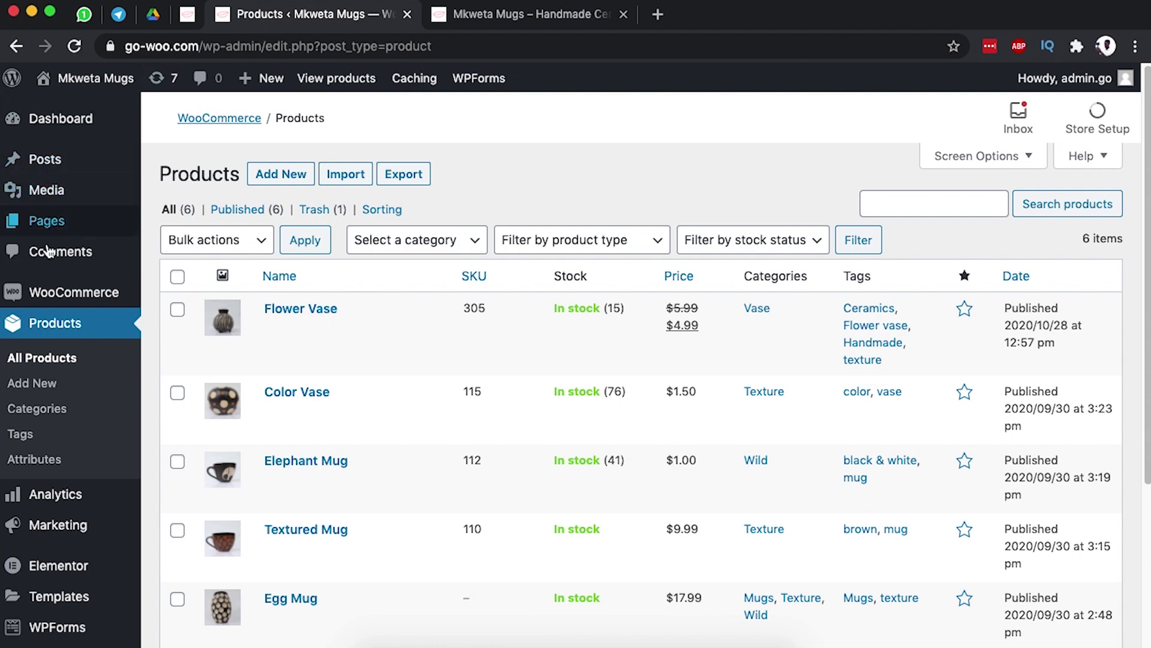
left_click(37, 387)
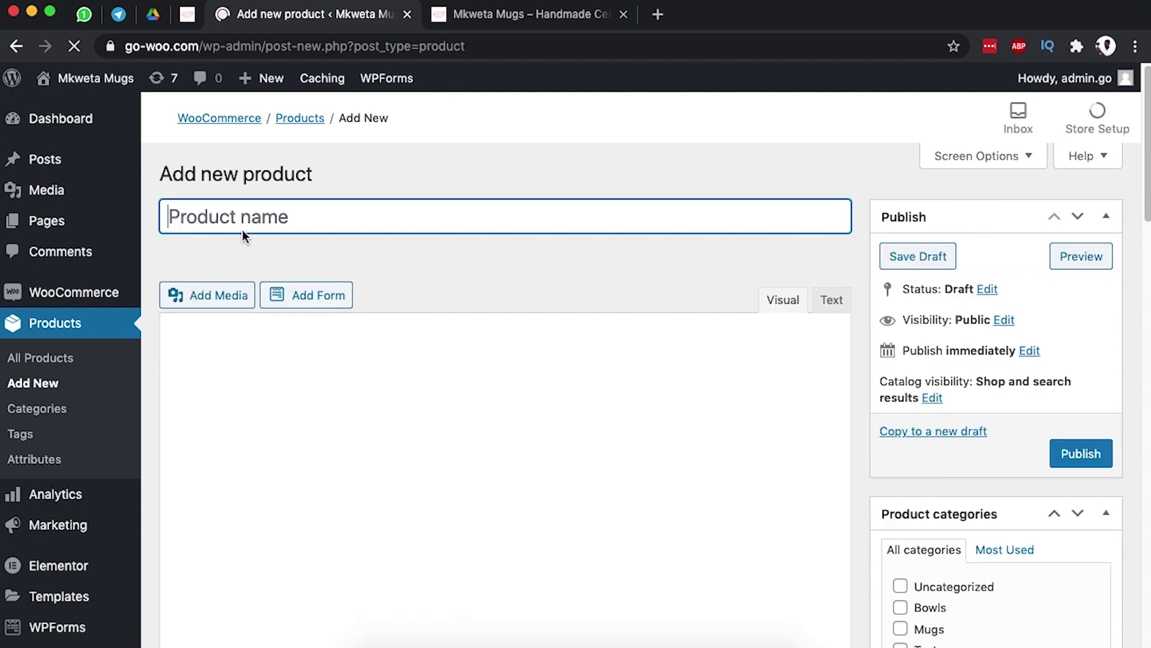
type("Ceramic Mugs")
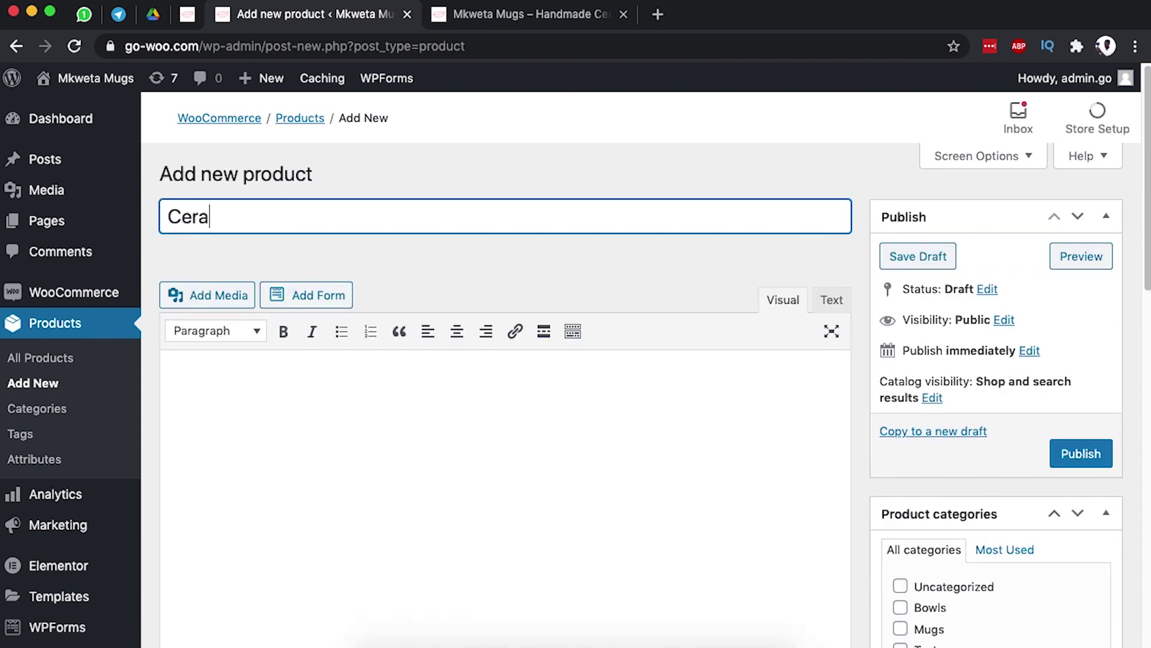
left_click(248, 448)
scroll(247, 448, "down", 3)
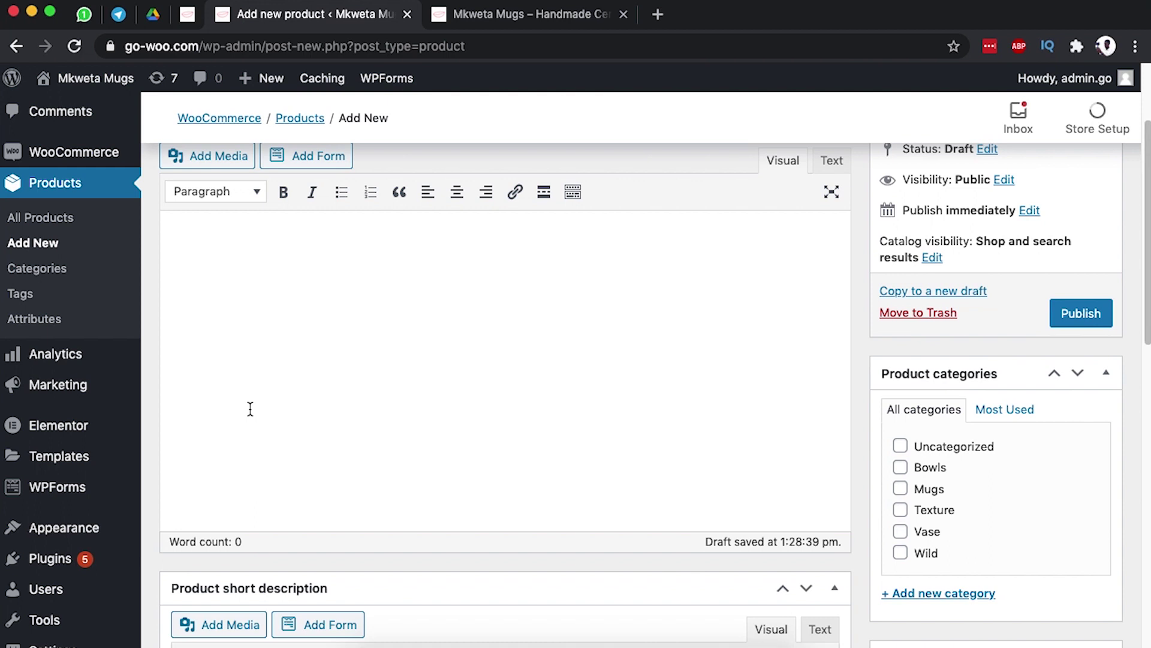
Search Google for 'dummy text' in a new tab and open lipsum.com
left_click(659, 14)
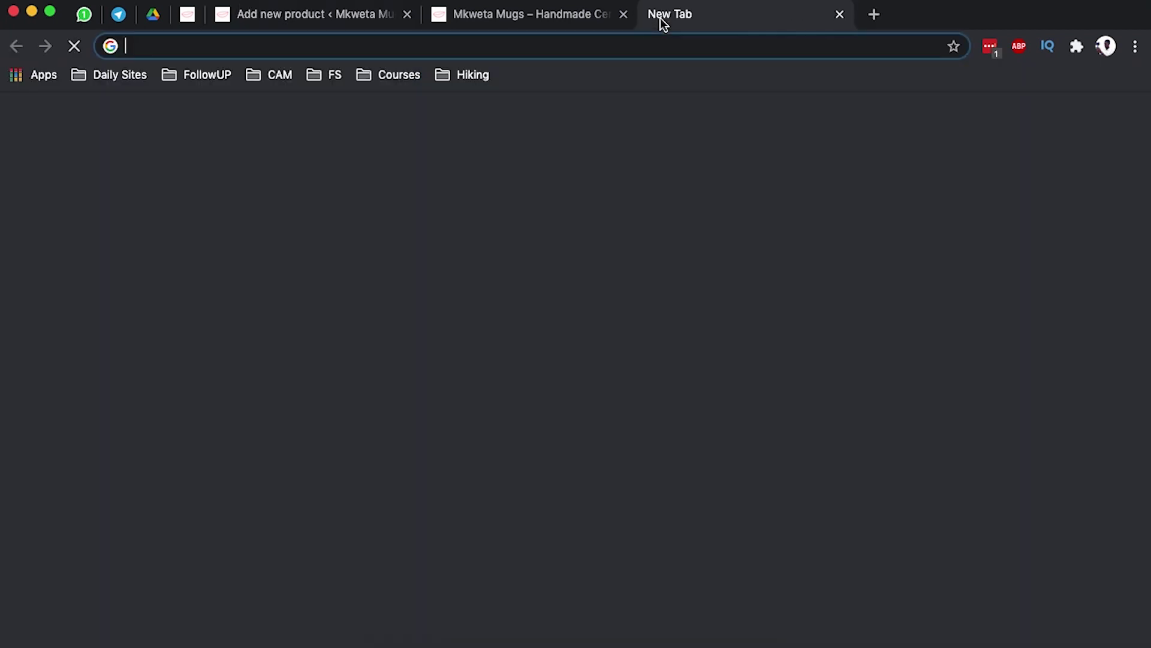
type("td")
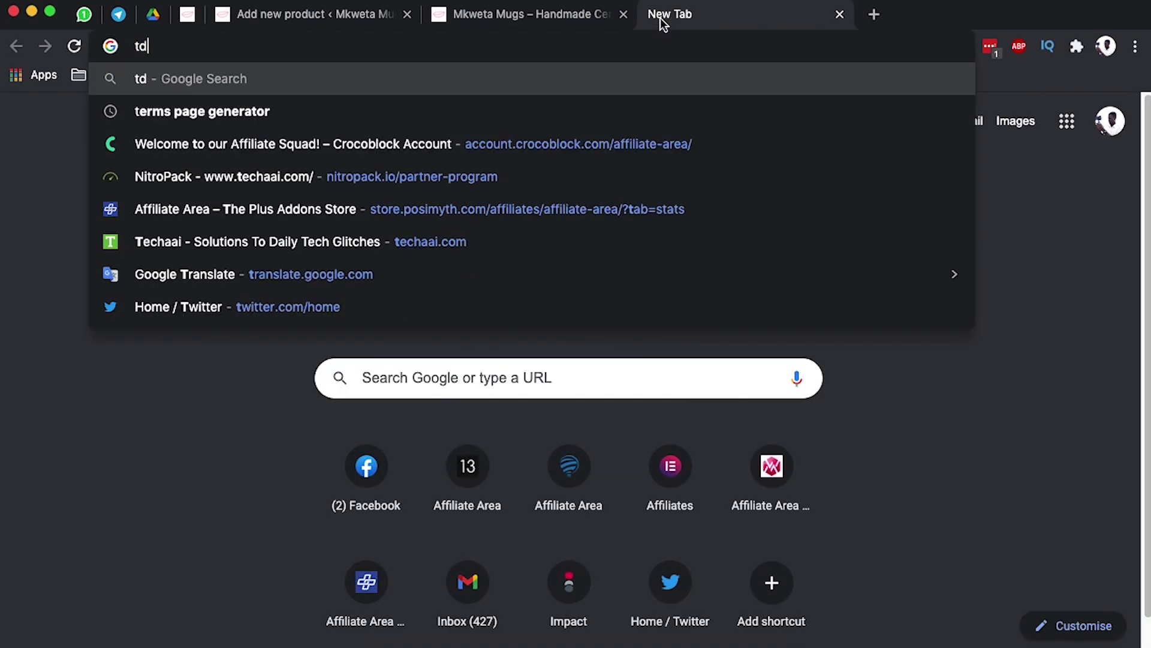
key("BackSpace")
key("BackSpace")
type("dumm")
key("Return")
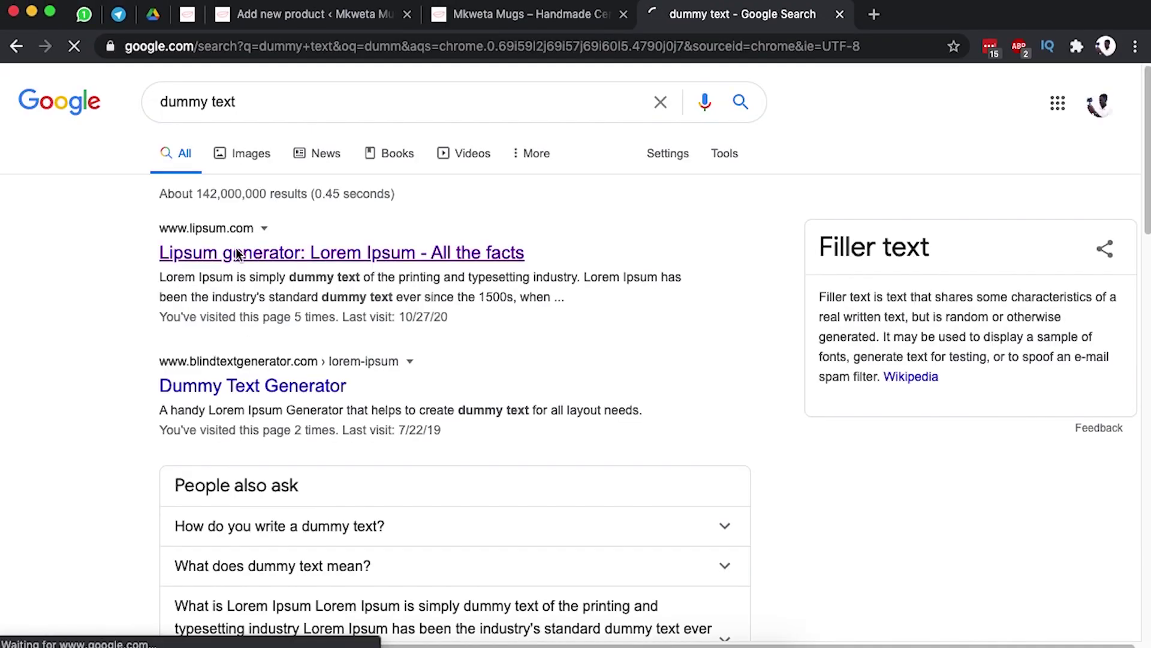
left_click(238, 253)
Select the 'Contrary to popular belief' paragraph on lipsum.com
scroll(180, 312, "down", 2)
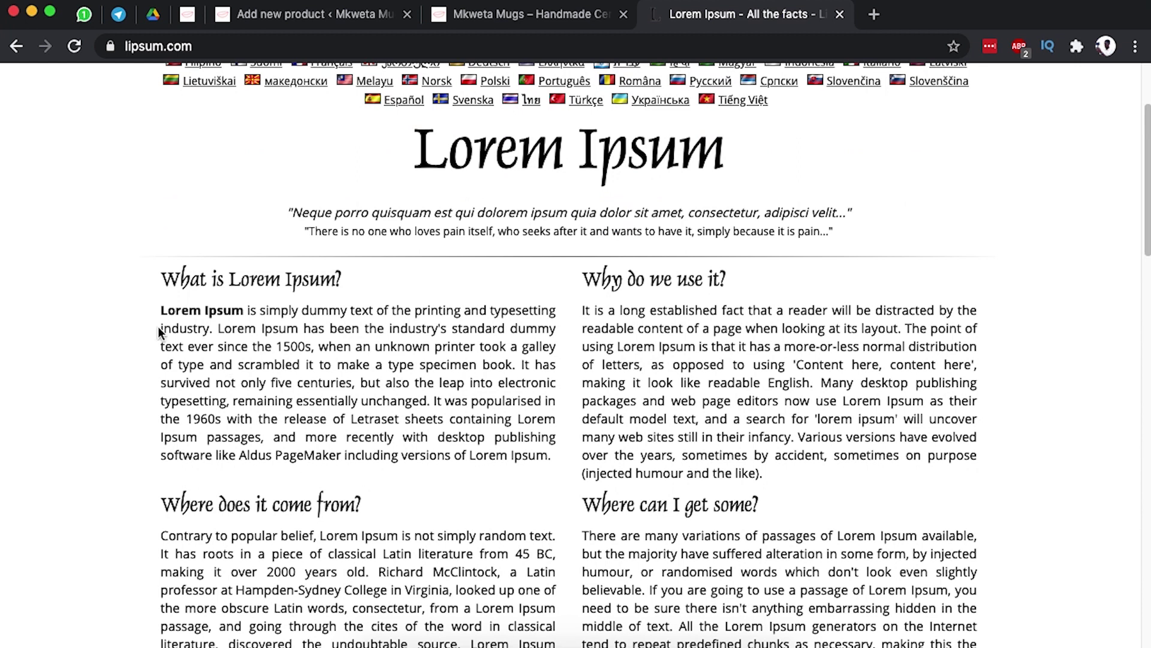
scroll(161, 360, "down", 3)
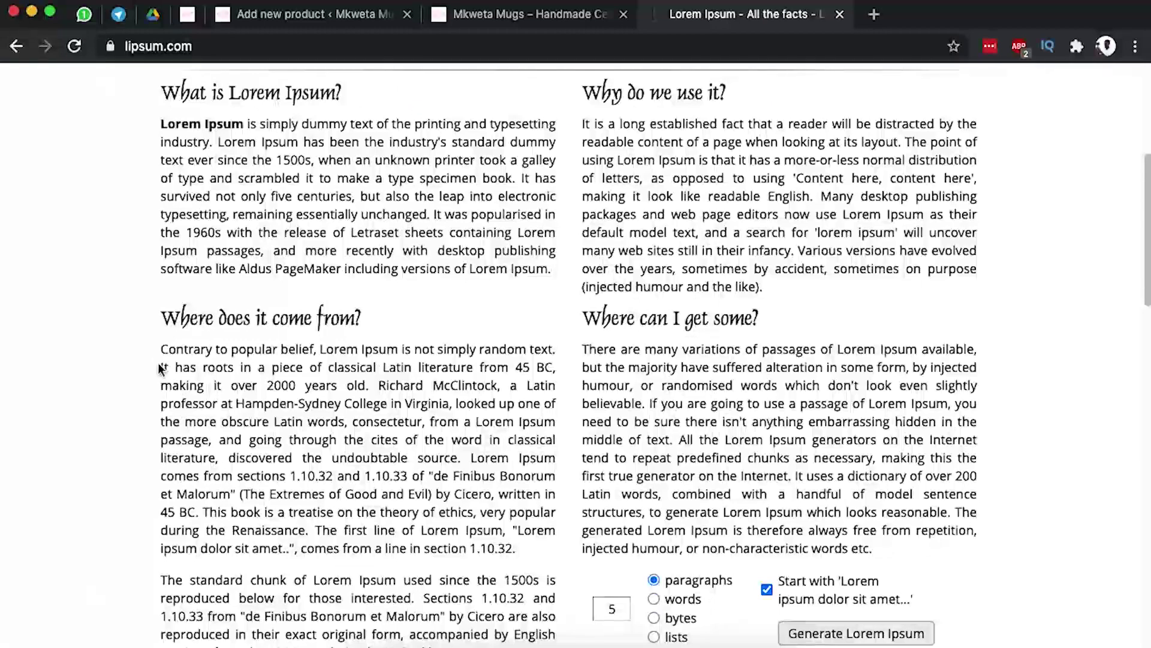
left_click_drag(160, 349, 551, 551)
key("super+c")
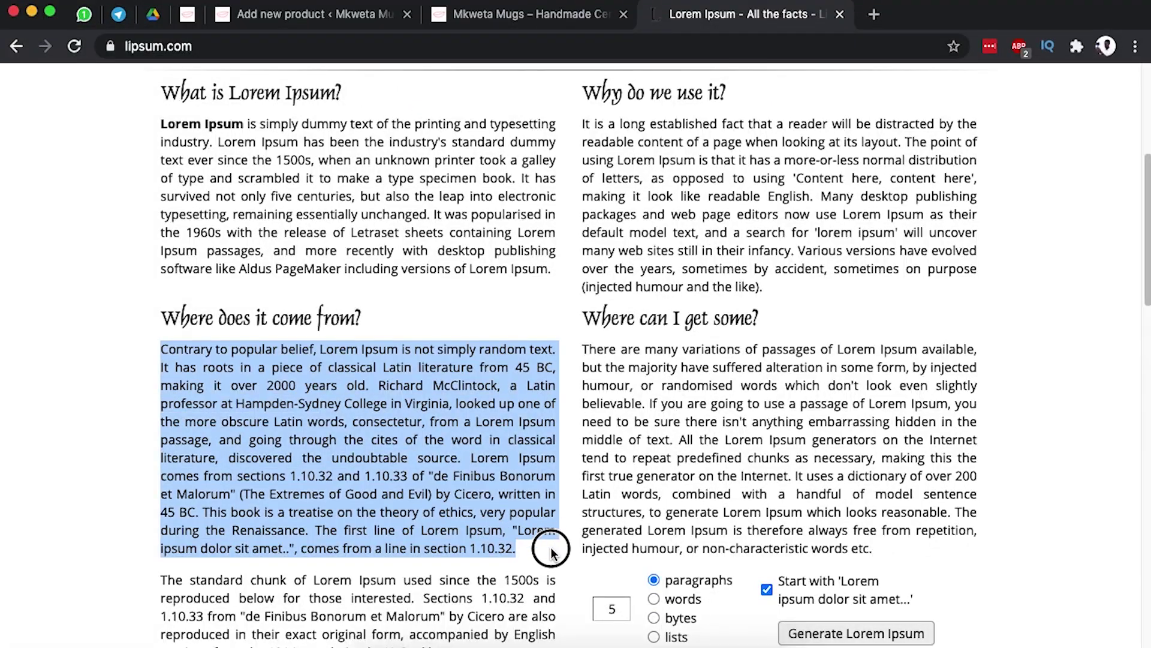
left_click(500, 18)
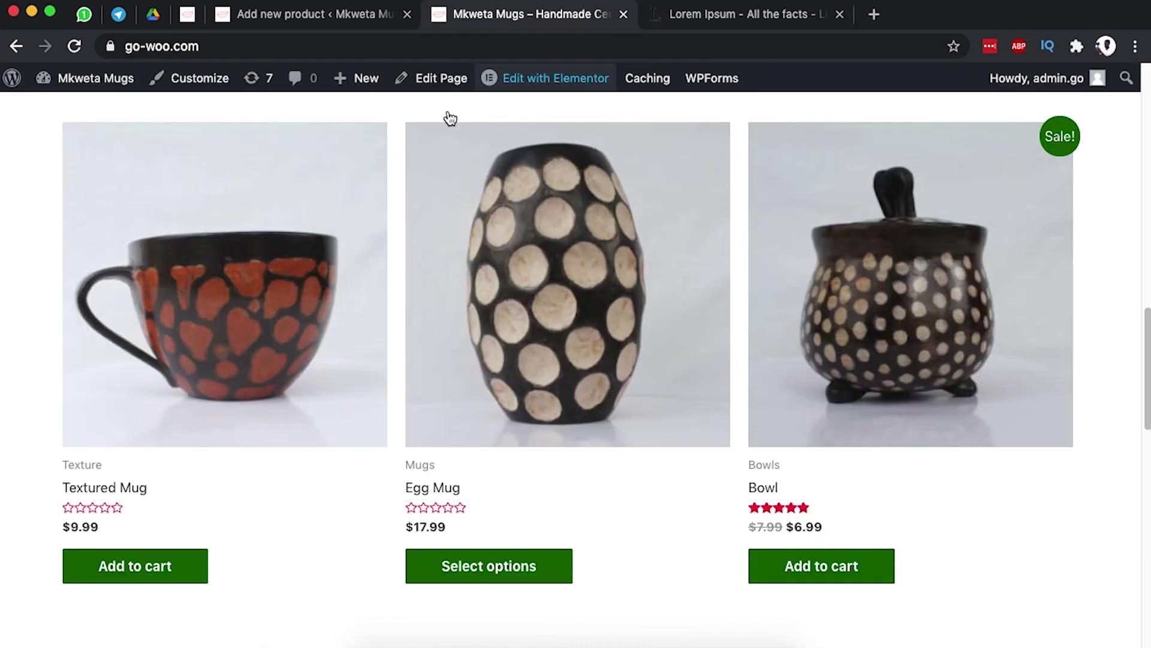
Paste the copied paragraph into the description and open the Egg Mug product page
left_click(352, 16)
key("super+v")
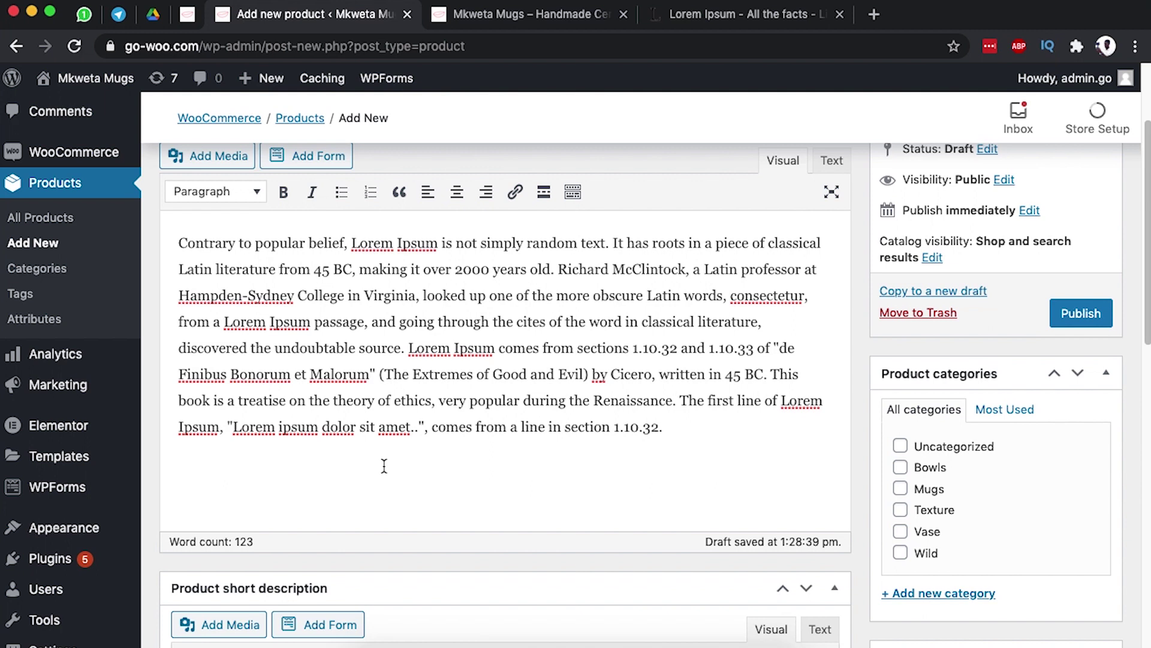
left_click(484, 12)
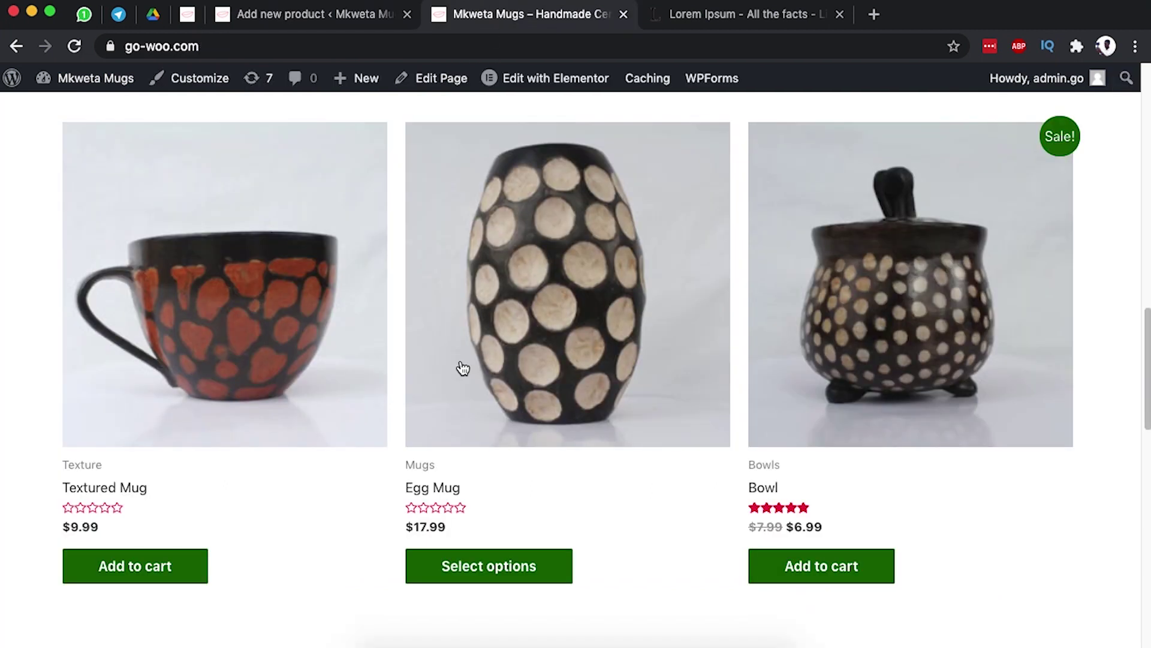
left_click(474, 410)
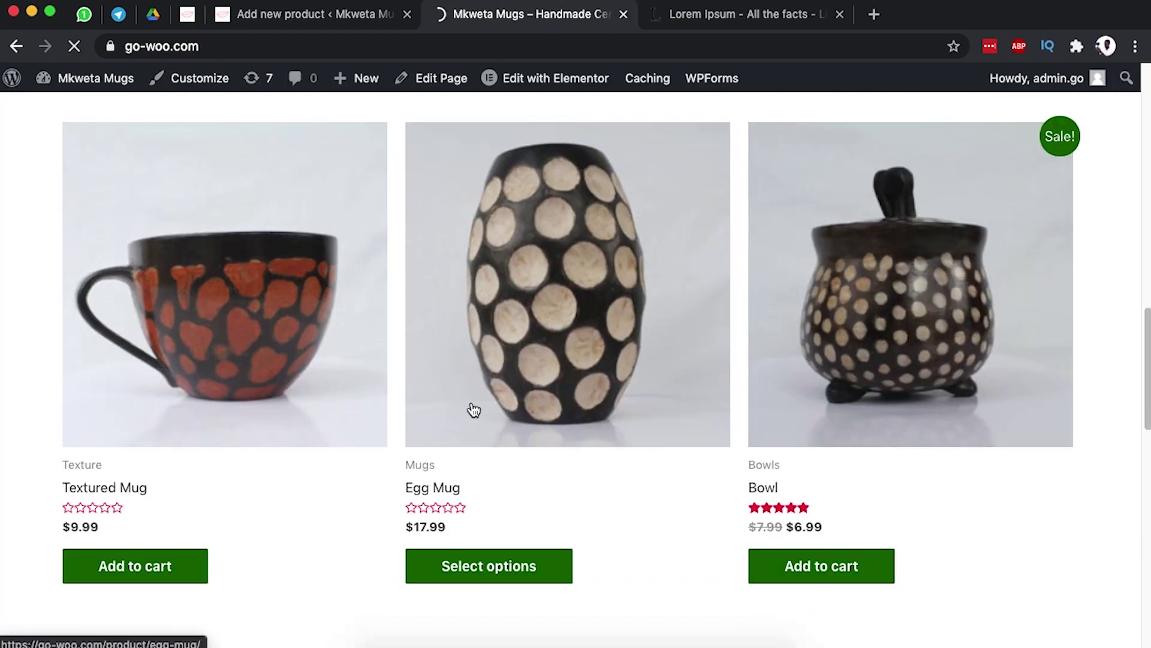
scroll(469, 448, "down", 15)
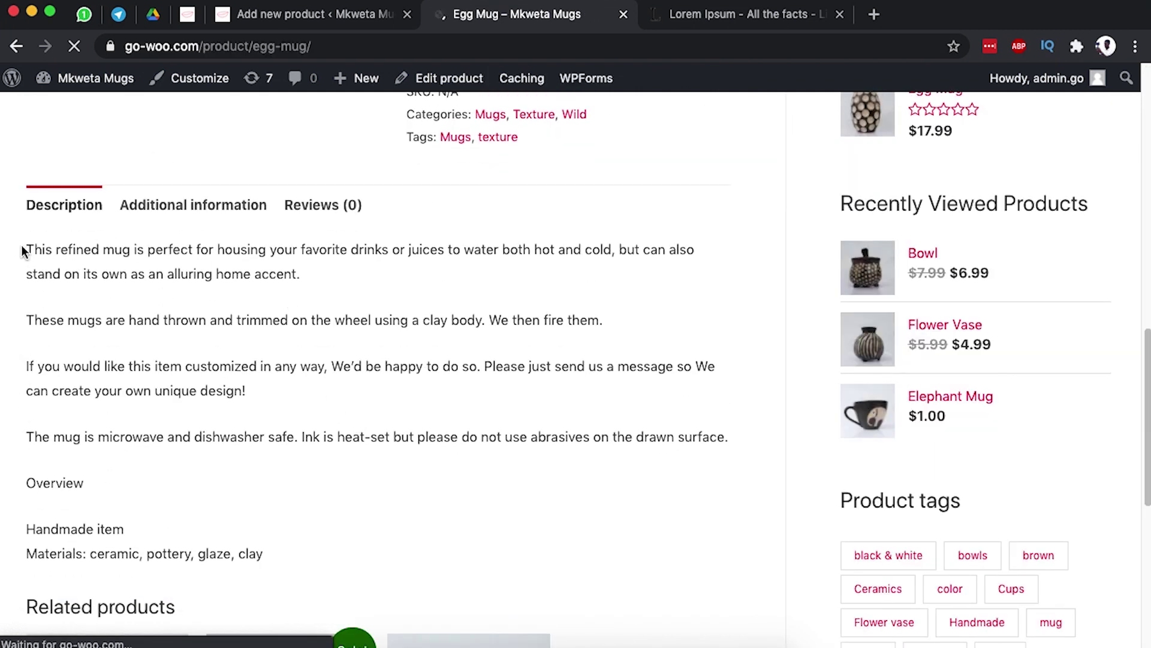
Review the Egg Mug's description paragraphs, including the microwave-safe sentence
left_click_drag(27, 246, 252, 293)
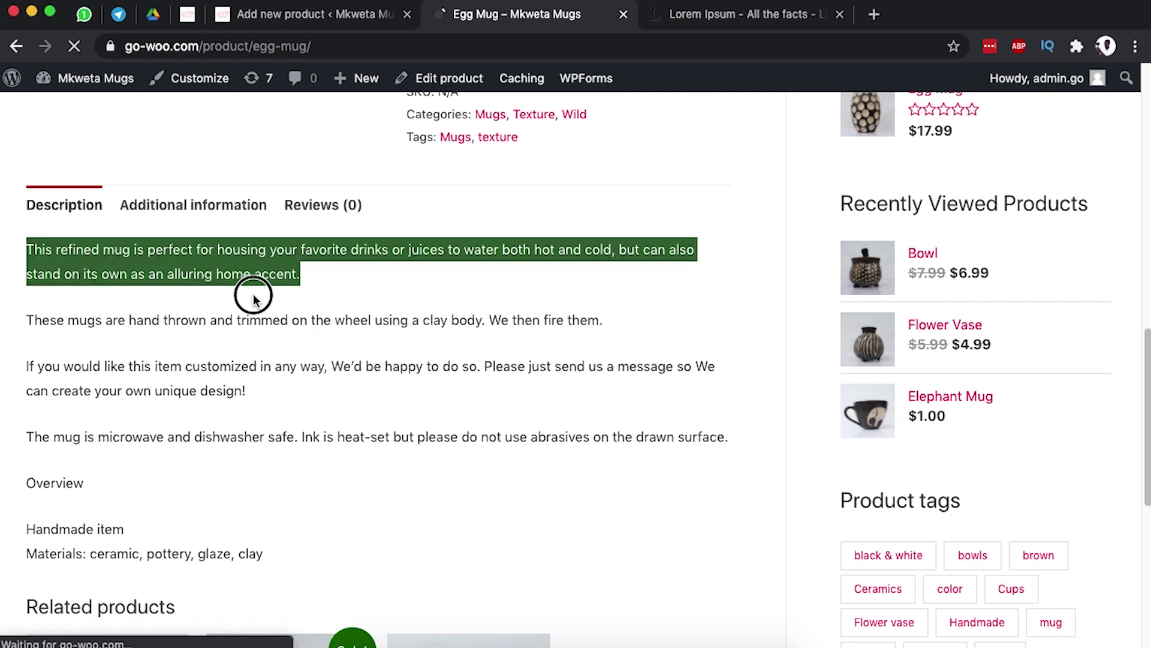
left_click_drag(29, 320, 40, 392)
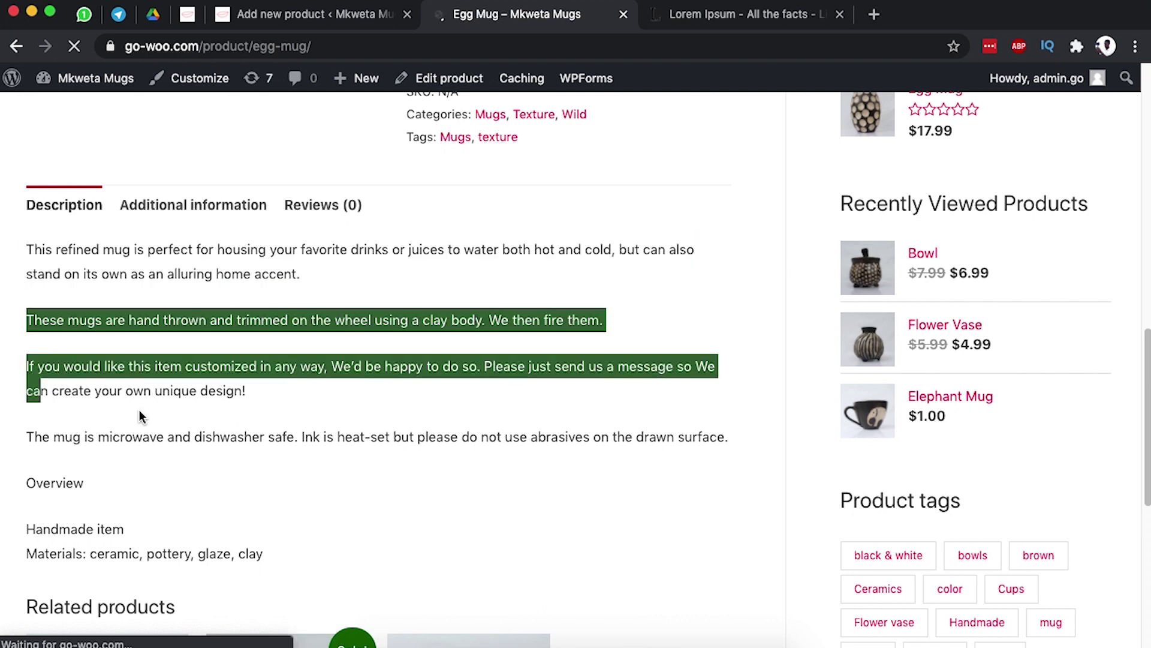
left_click(69, 433)
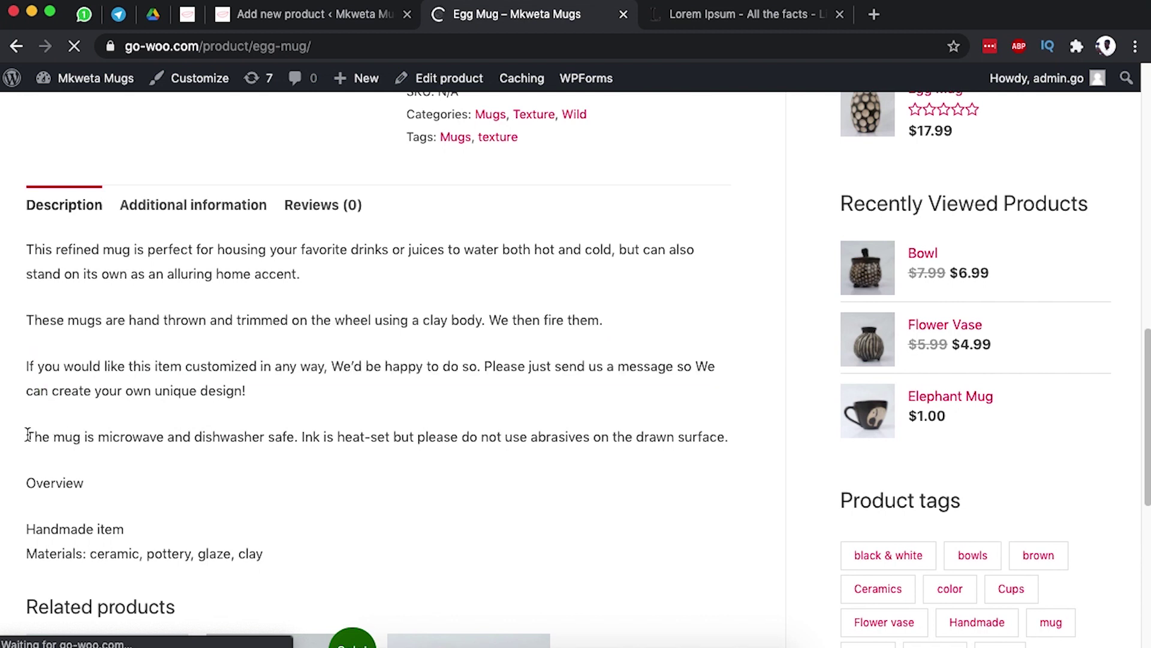
left_click_drag(50, 437, 41, 437)
scroll(88, 506, "down", 1)
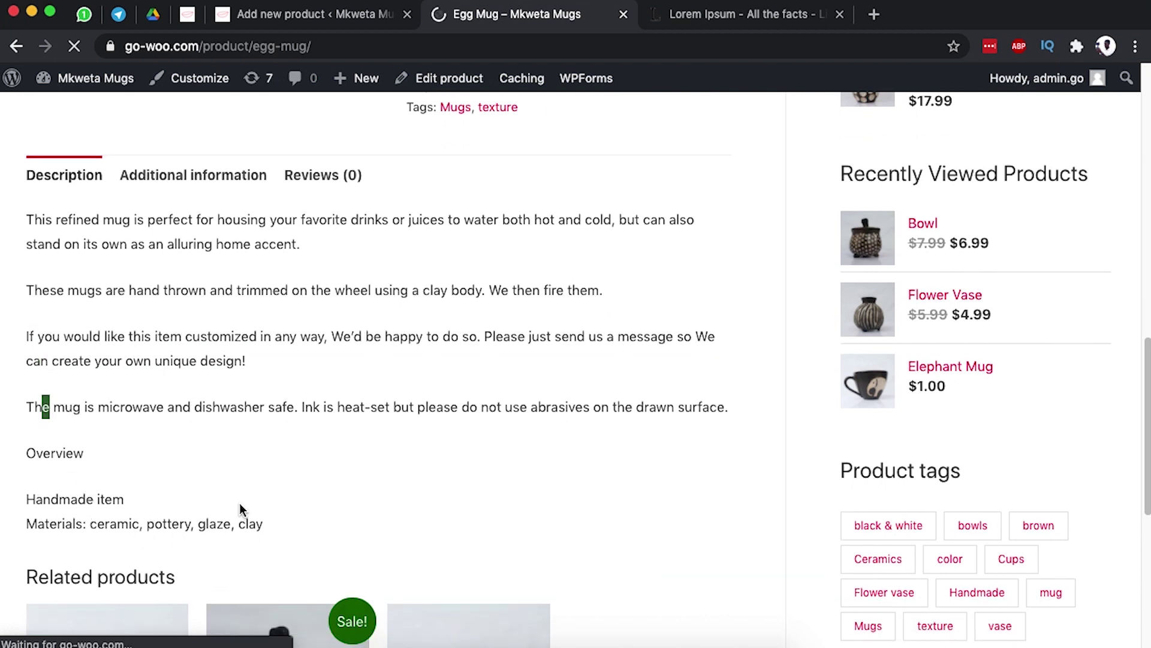
left_click(311, 17)
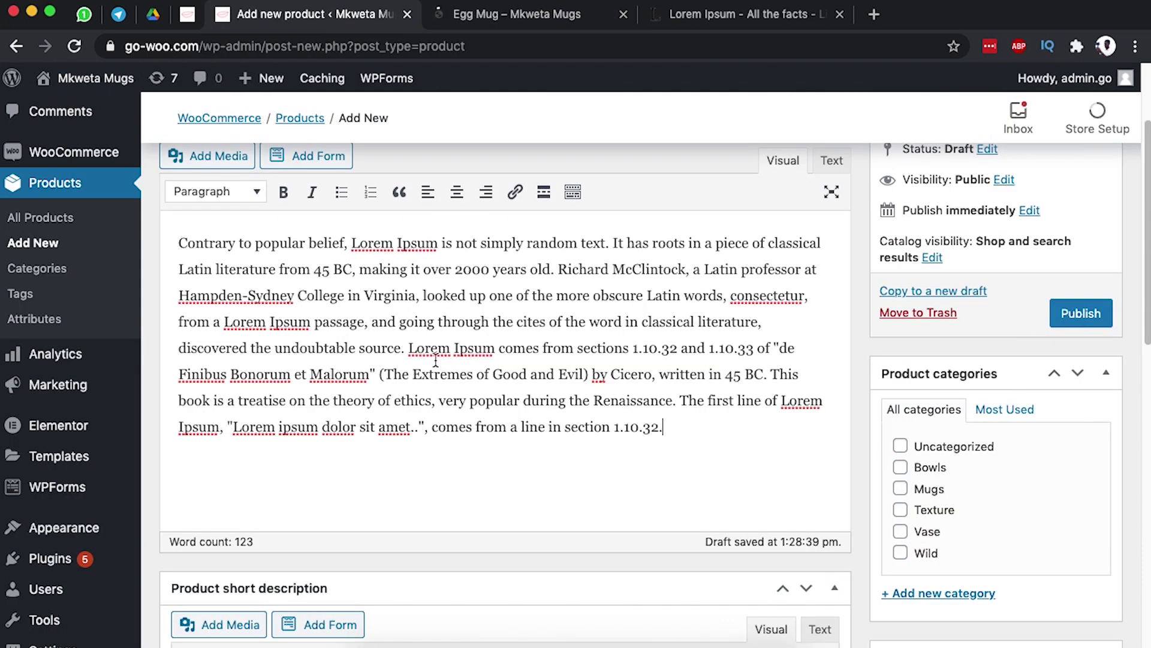
Begin the short description and review the Egg Mug's short description for reference
scroll(532, 455, "down", 6)
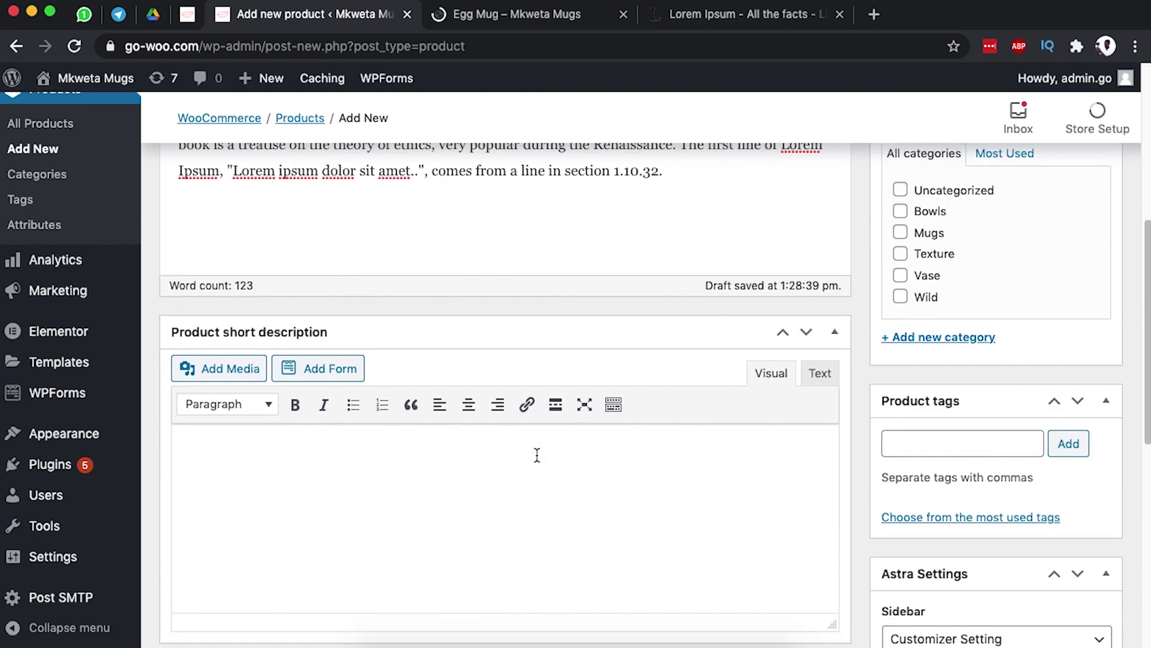
left_click(243, 390)
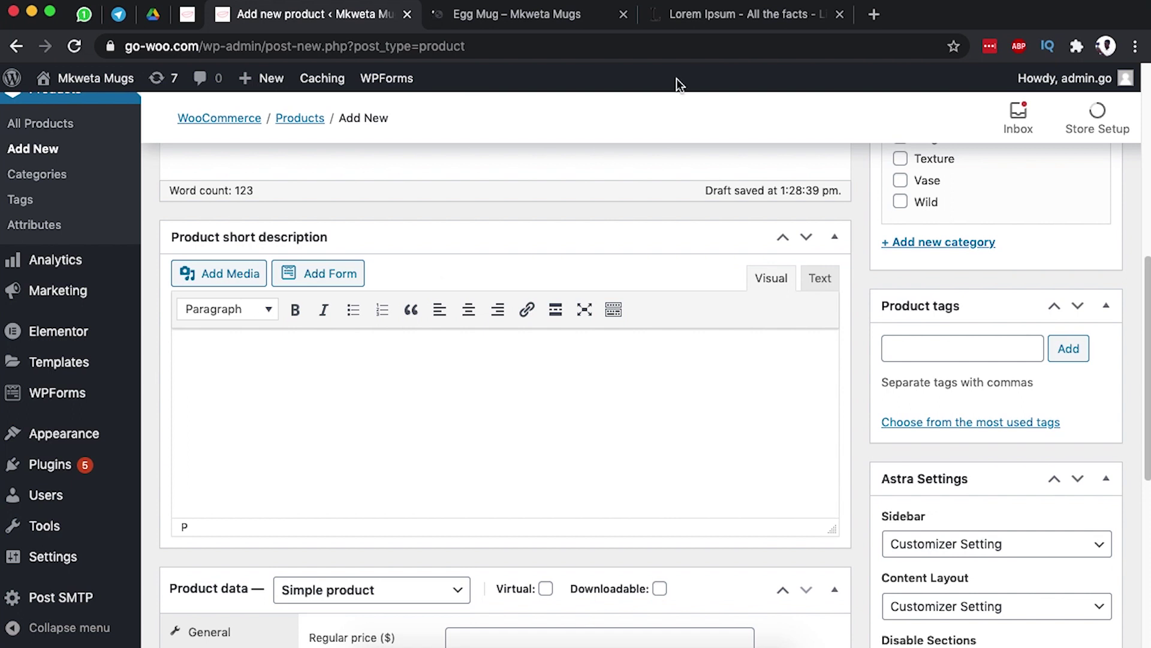
left_click(700, 20)
left_click(528, 14)
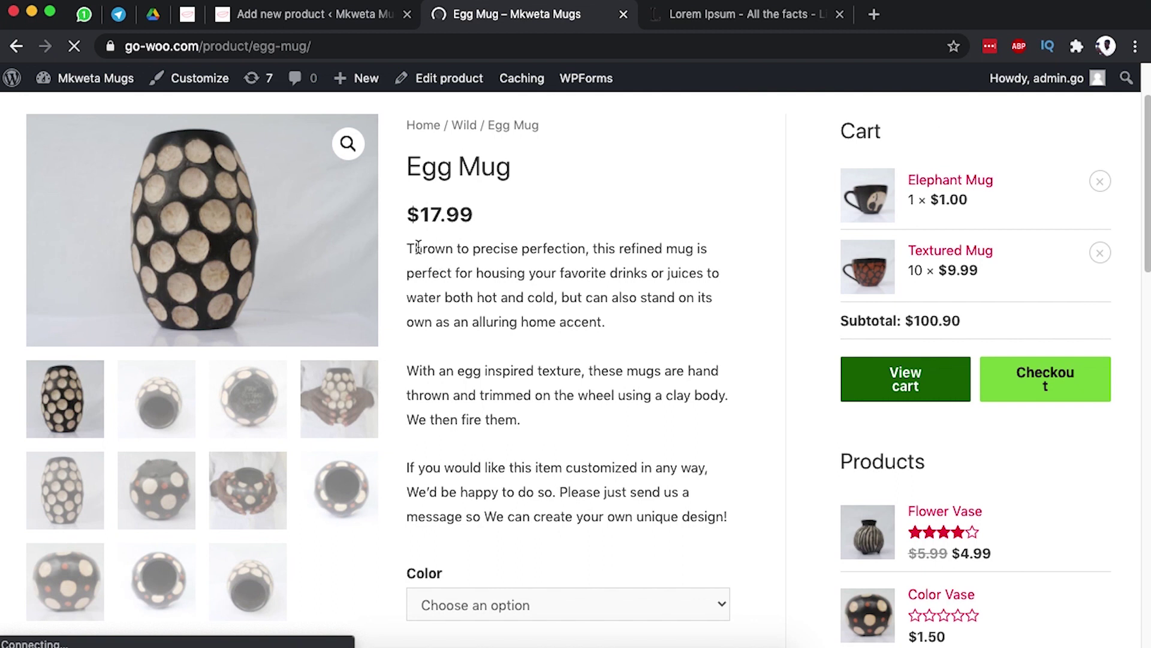
left_click_drag(411, 248, 725, 501)
left_click(531, 394)
Paste the 'There are many variations' Lorem Ipsum passage into the short description
left_click(690, 16)
left_click_drag(582, 349, 672, 436)
key("super+c")
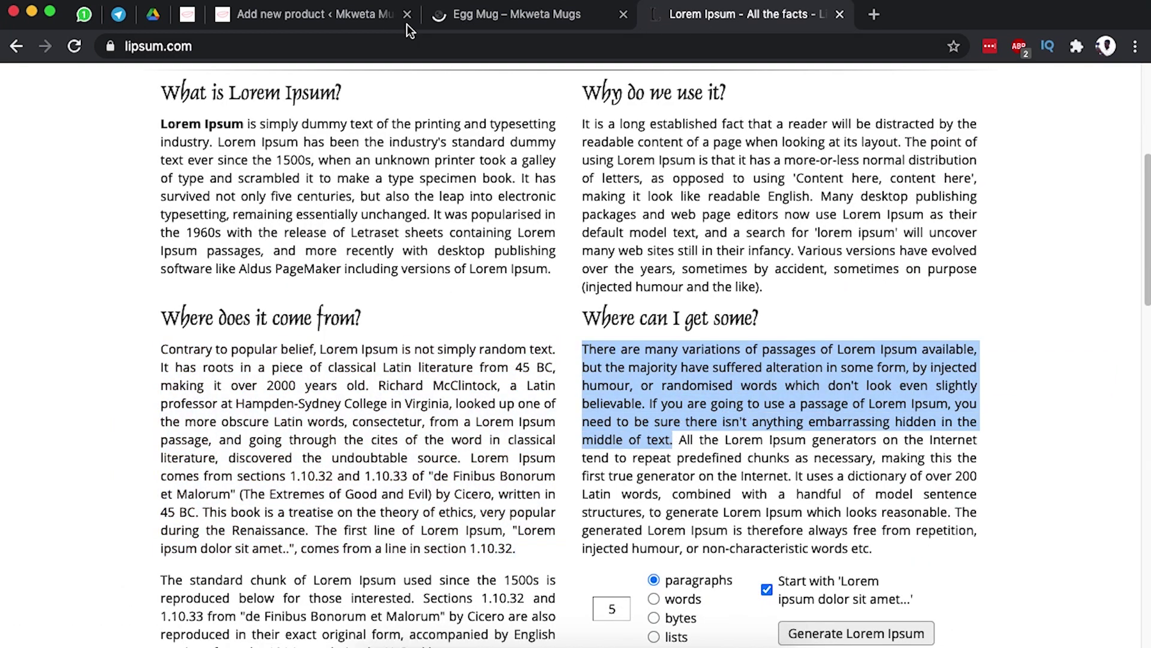
left_click(299, 25)
key("super+v")
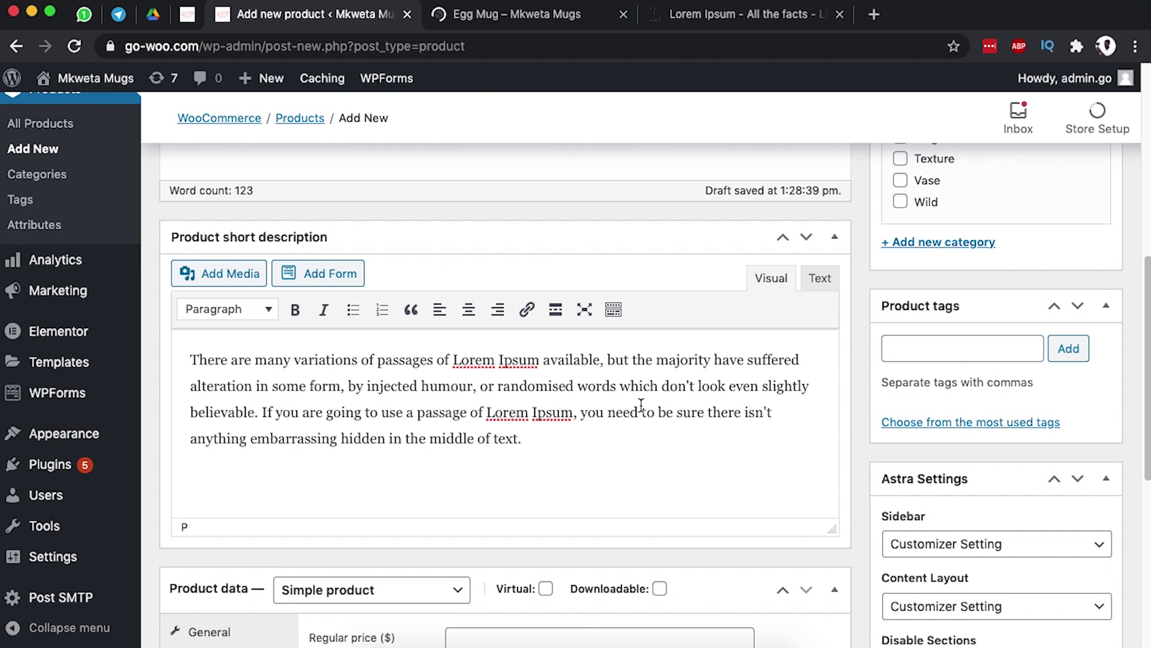
scroll(641, 414, "up", 3)
scroll(649, 422, "down", 8)
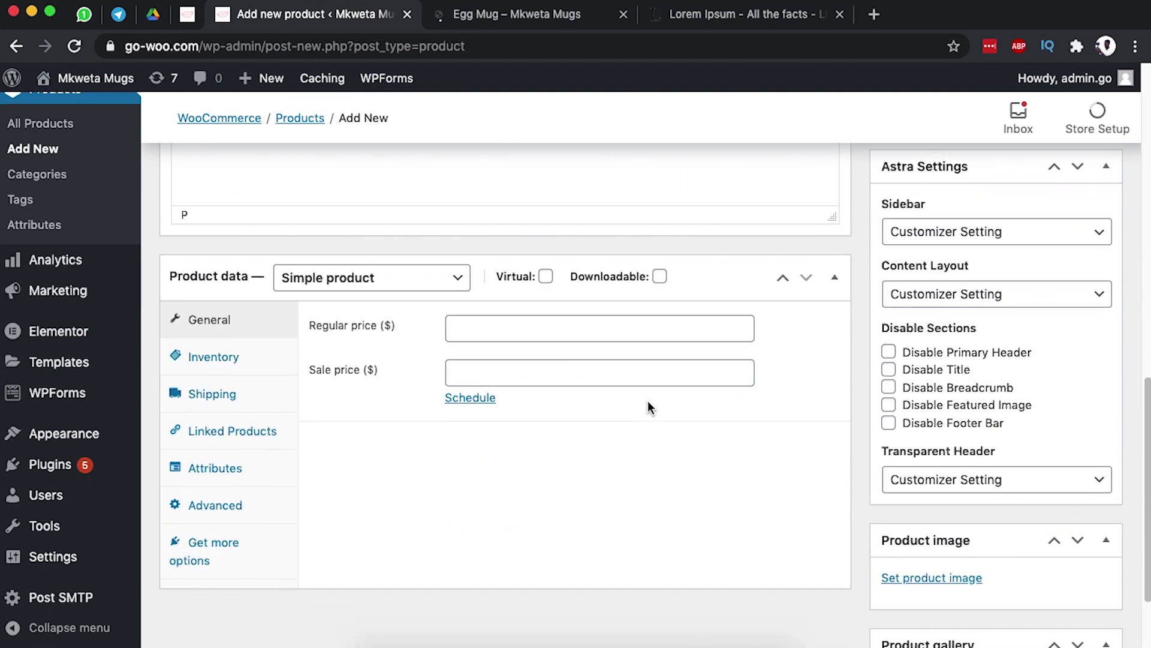
Change the product type to Variable product and show its Attributes section
left_click(376, 282)
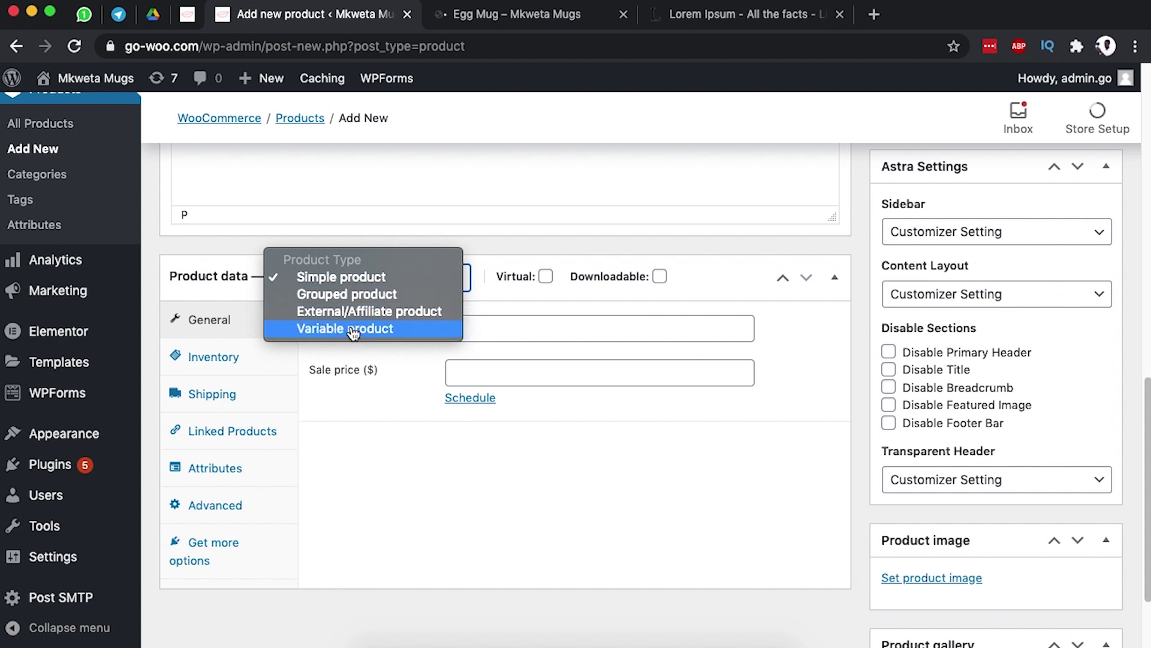
left_click(354, 331)
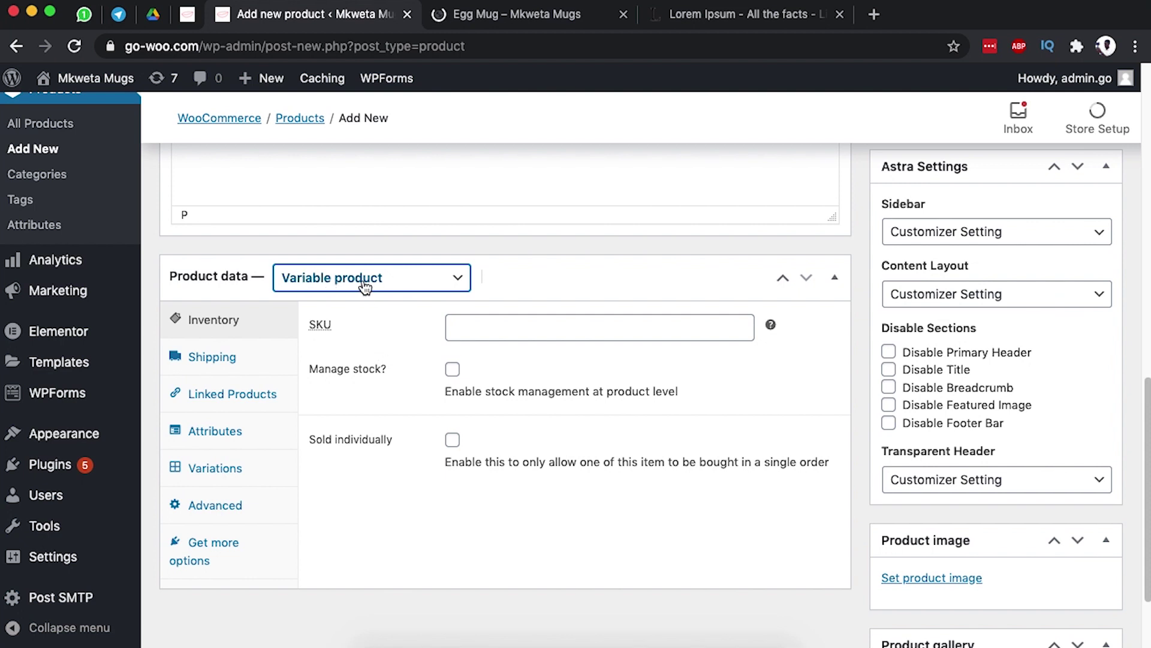
left_click(214, 433)
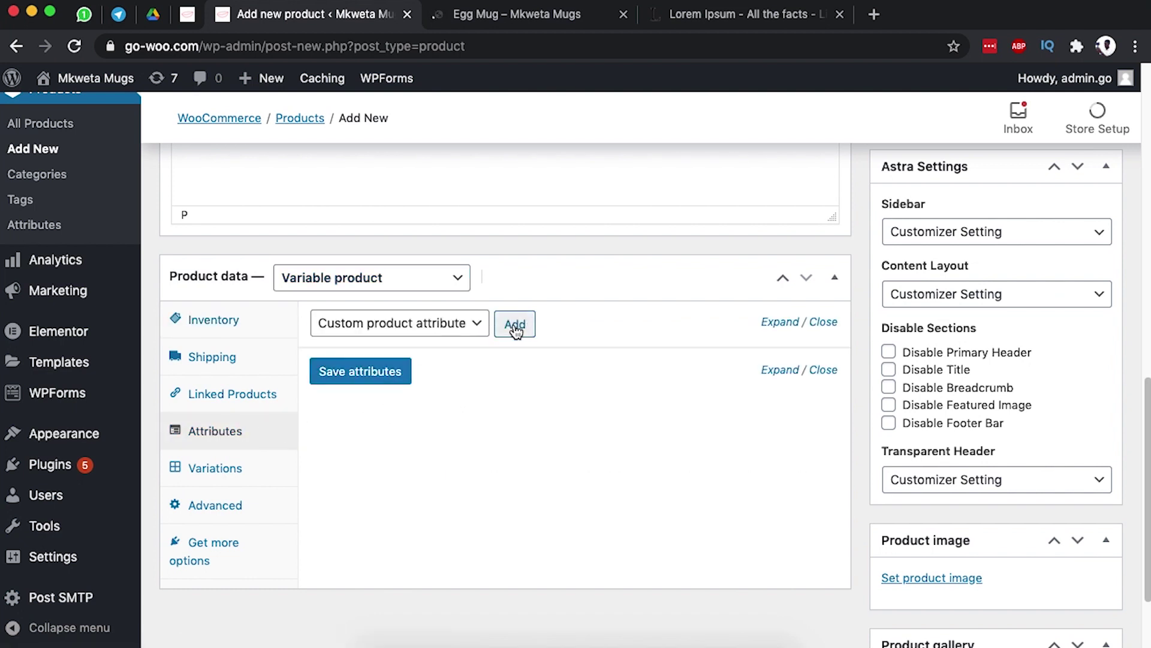
Add a custom attribute named Color, marked Used for variations
left_click(465, 327)
left_click(515, 323)
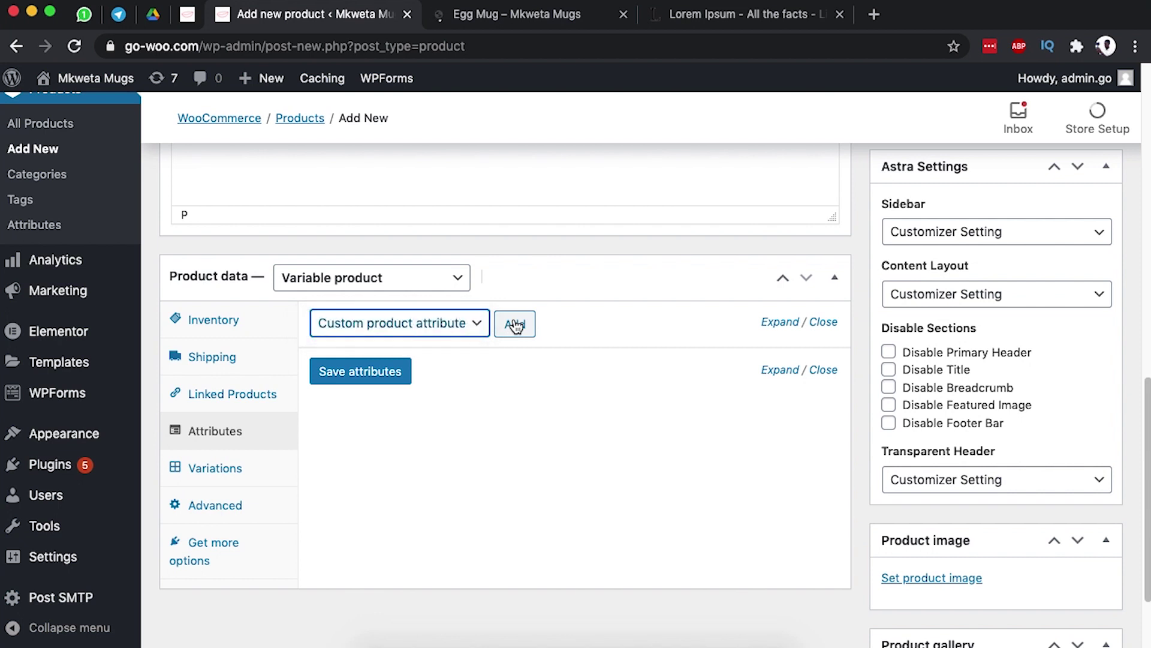
left_click(515, 324)
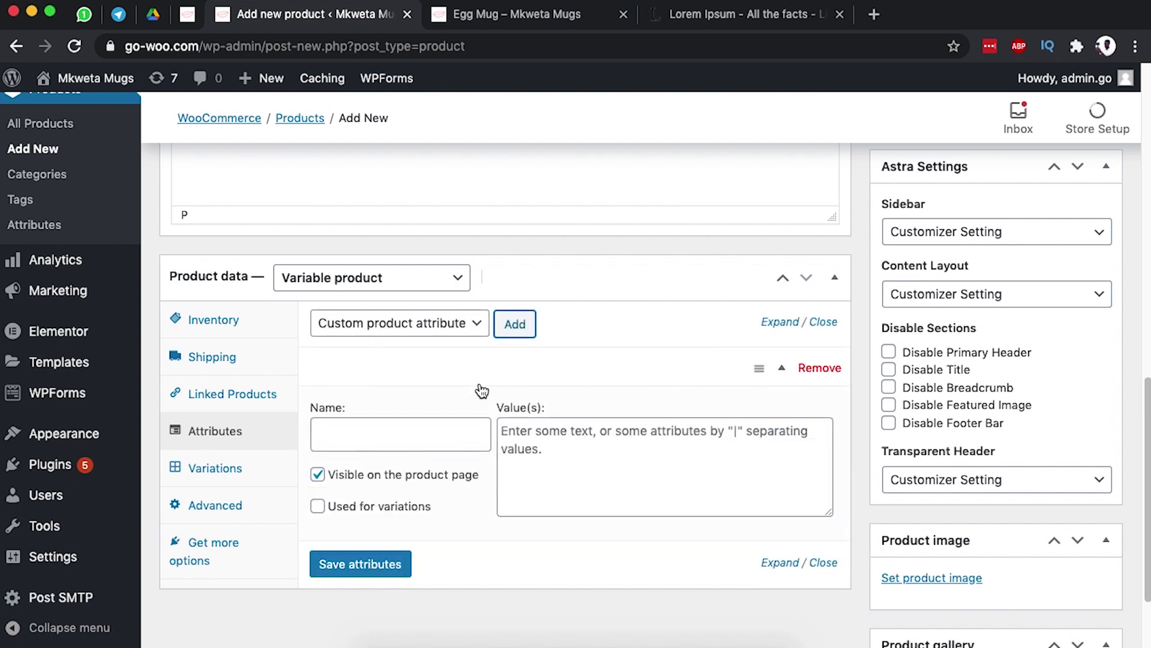
left_click(380, 428)
type("Color")
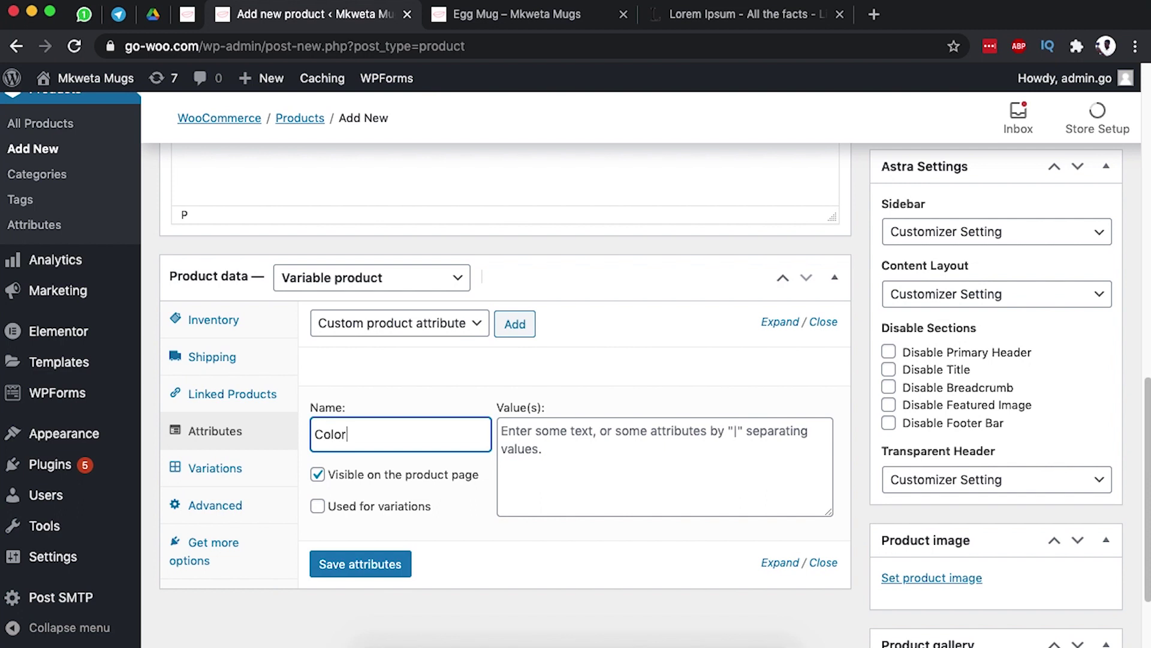
left_click(319, 507)
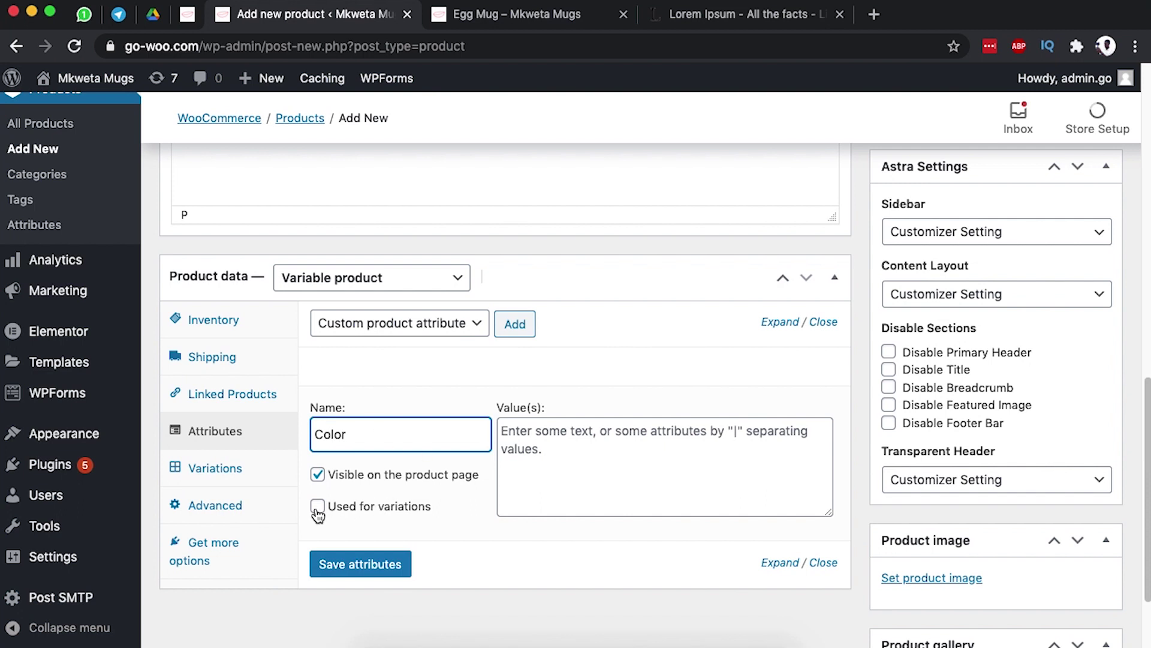
Give Color the values White | Brown and save the attribute
left_click(505, 432)
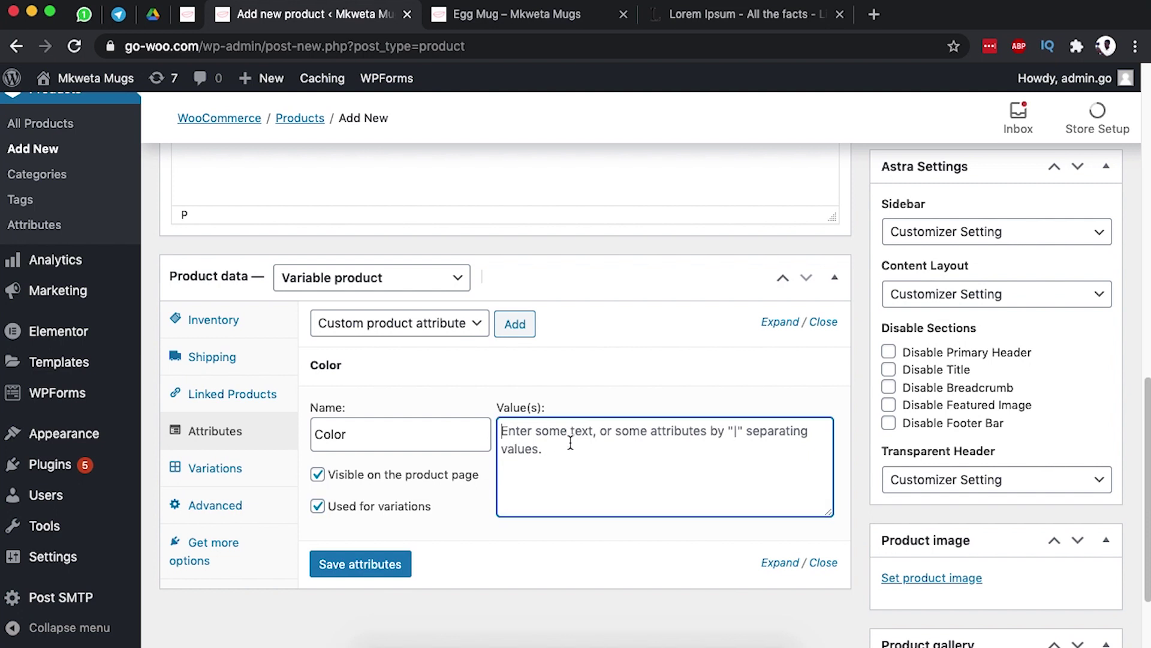
type("White |")
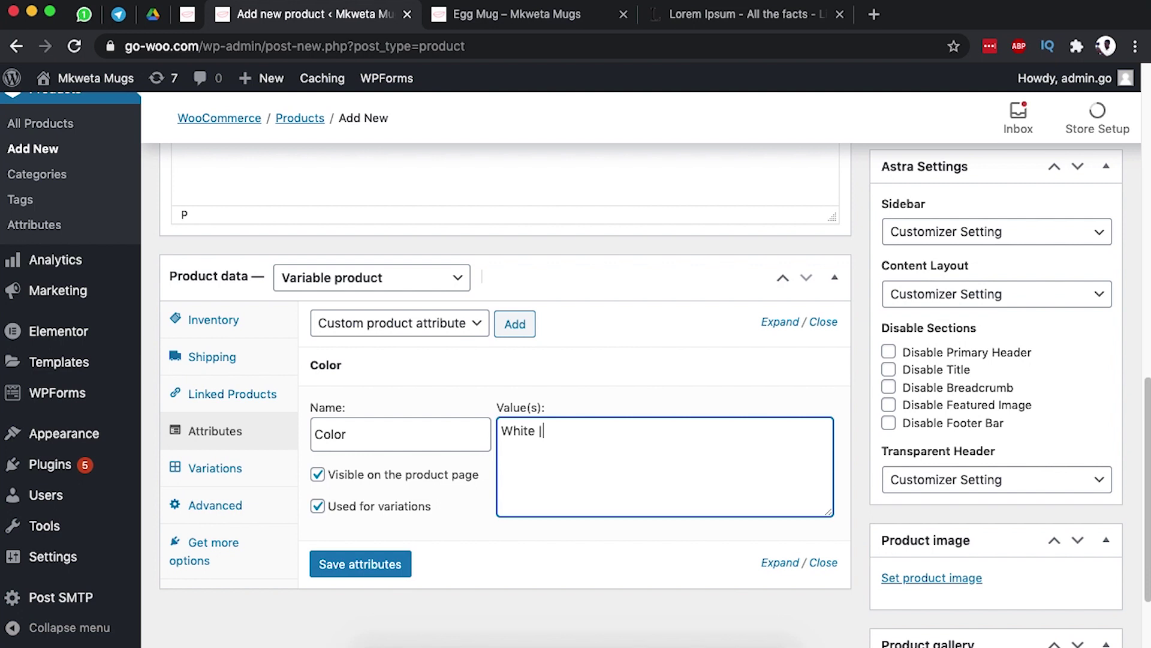
type(" C")
type("old")
key("BackSpace")
key("BackSpace")
key("BackSpace")
type("Brown | Dotted")
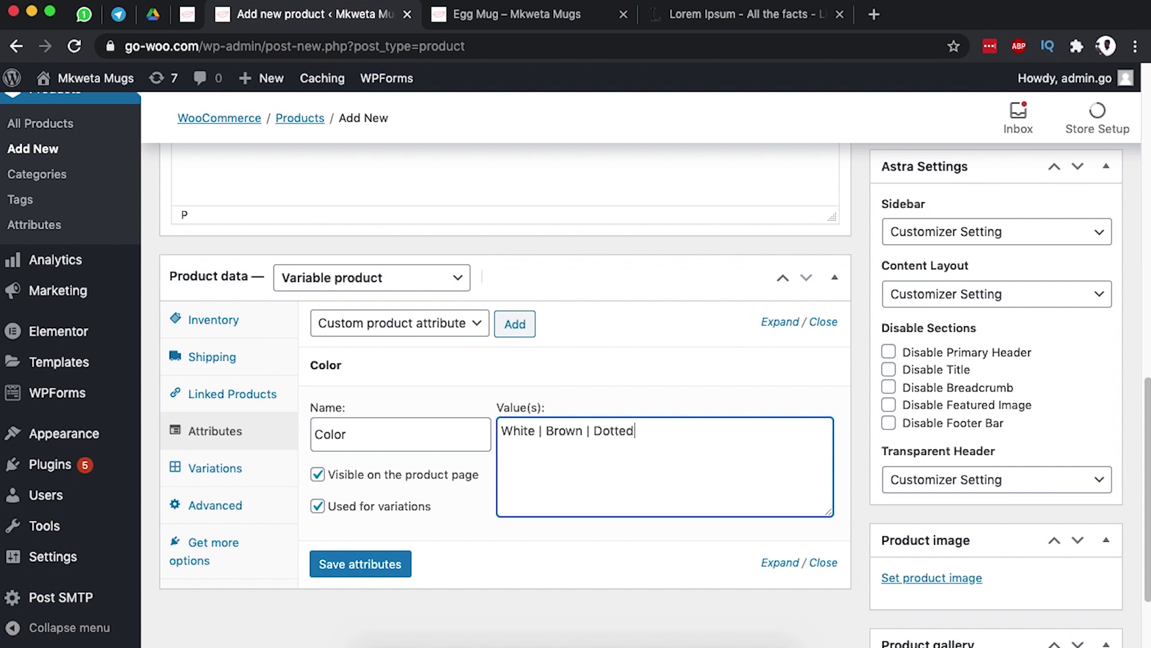
left_click_drag(583, 432, 660, 432)
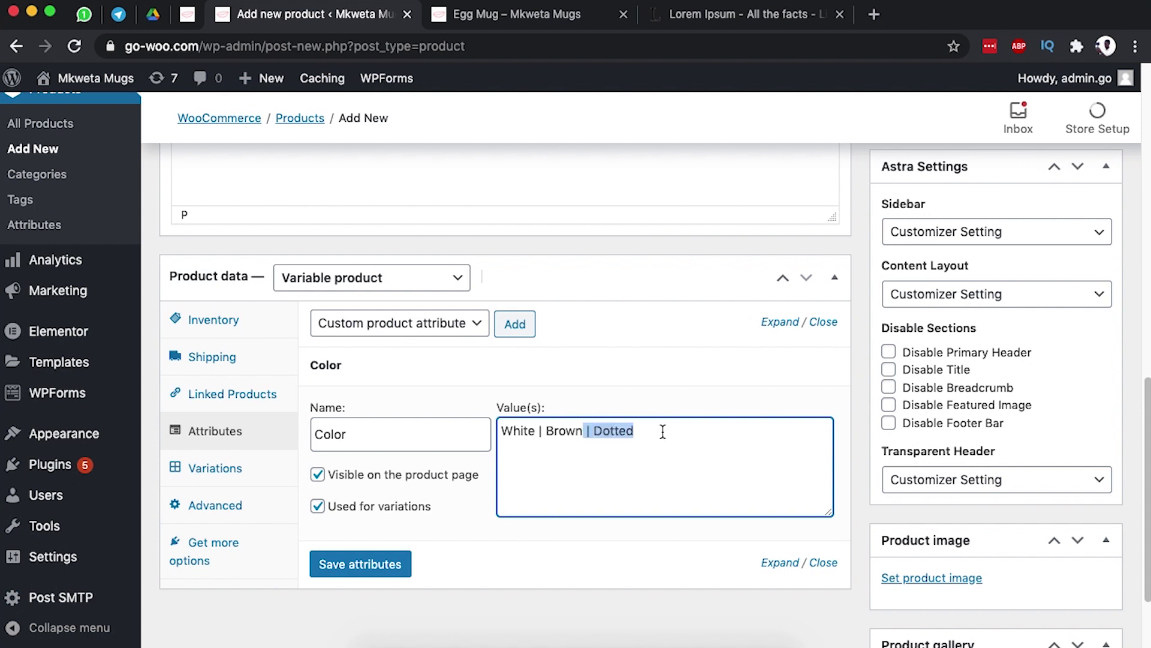
key("BackSpace")
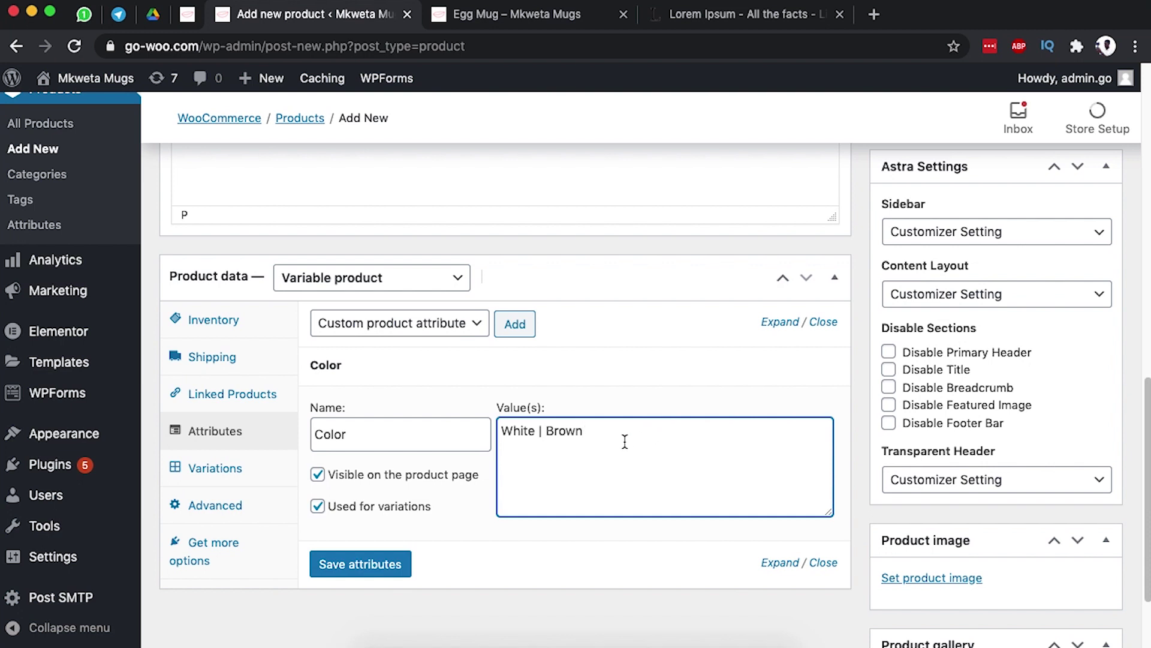
left_click(370, 567)
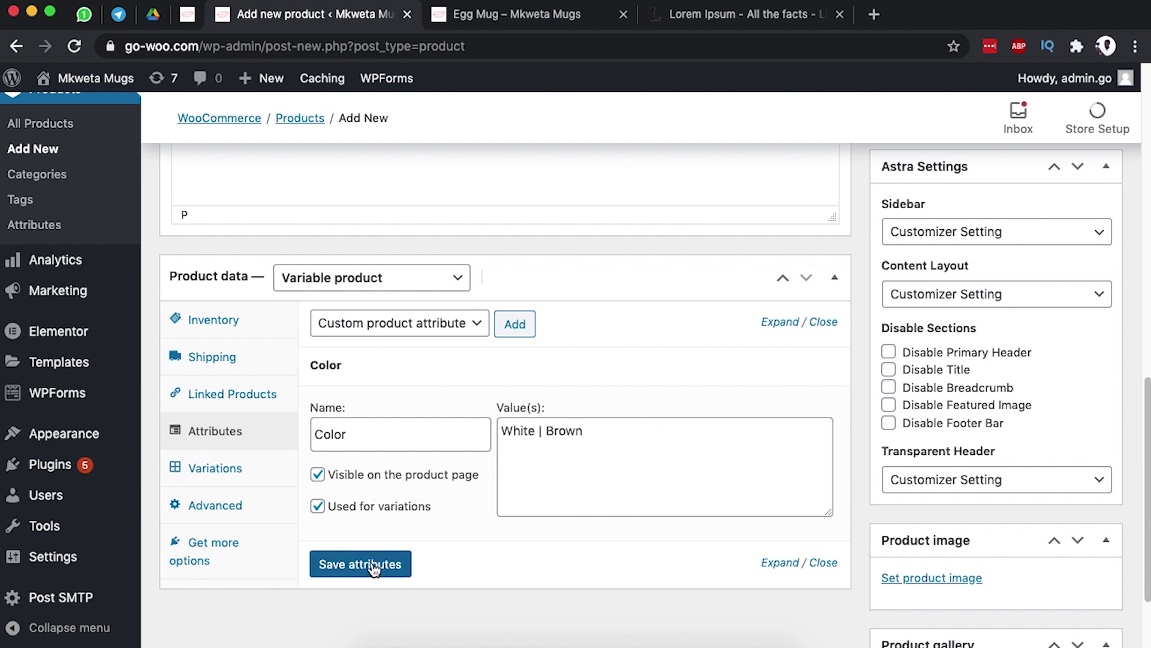
scroll(489, 425, "down", 3)
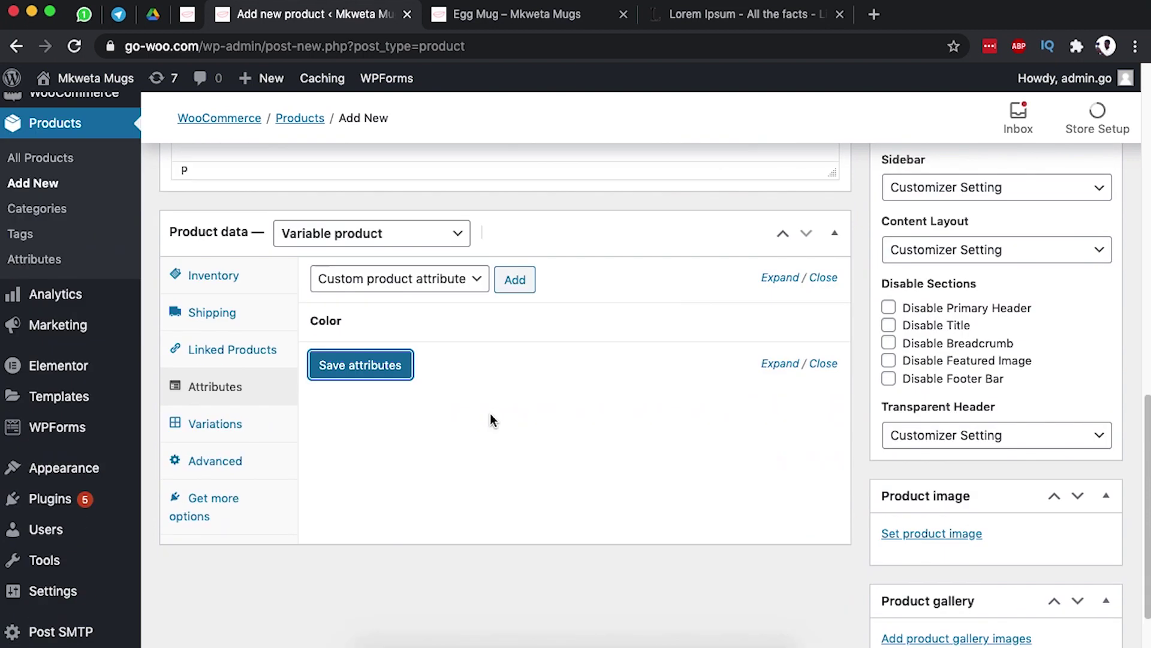
left_click(516, 279)
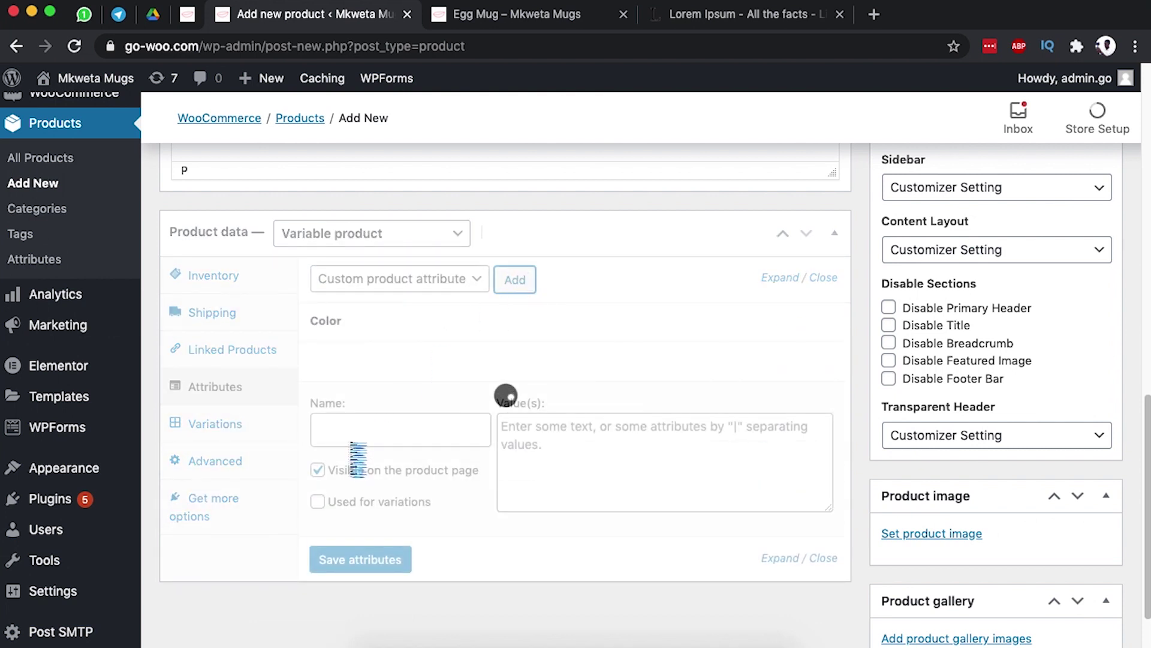
Name the second custom attribute Texture
left_click(349, 428)
type("Te")
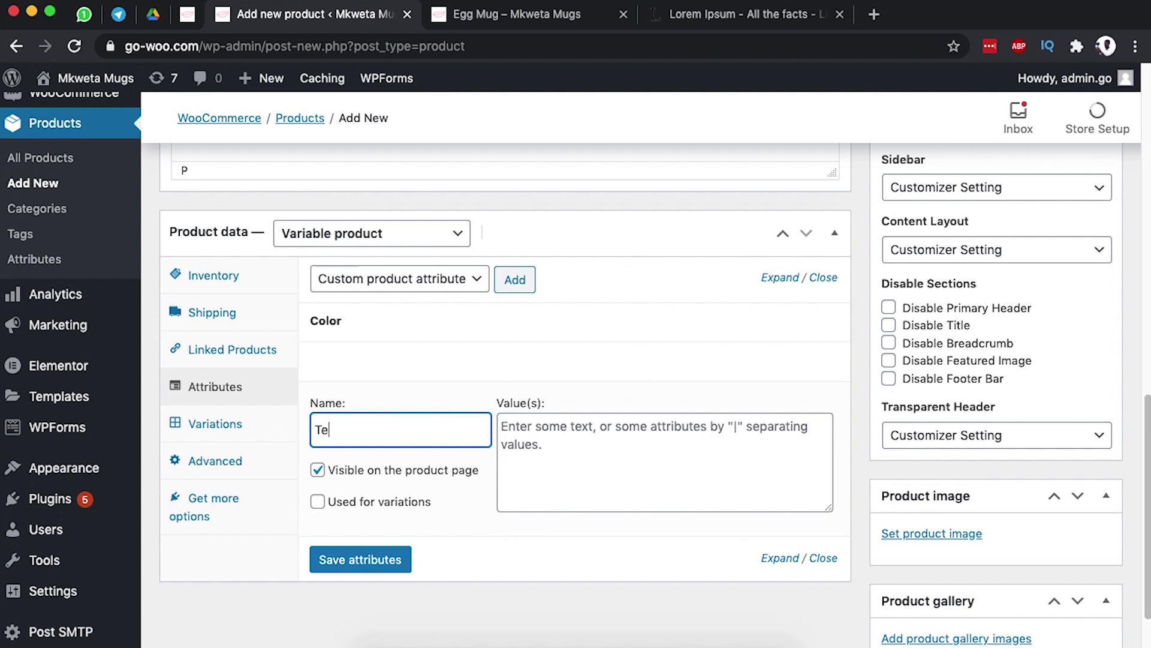
type("xture")
Give Texture the values Elephant | Dotted, use it for variations, and save
left_click(539, 431)
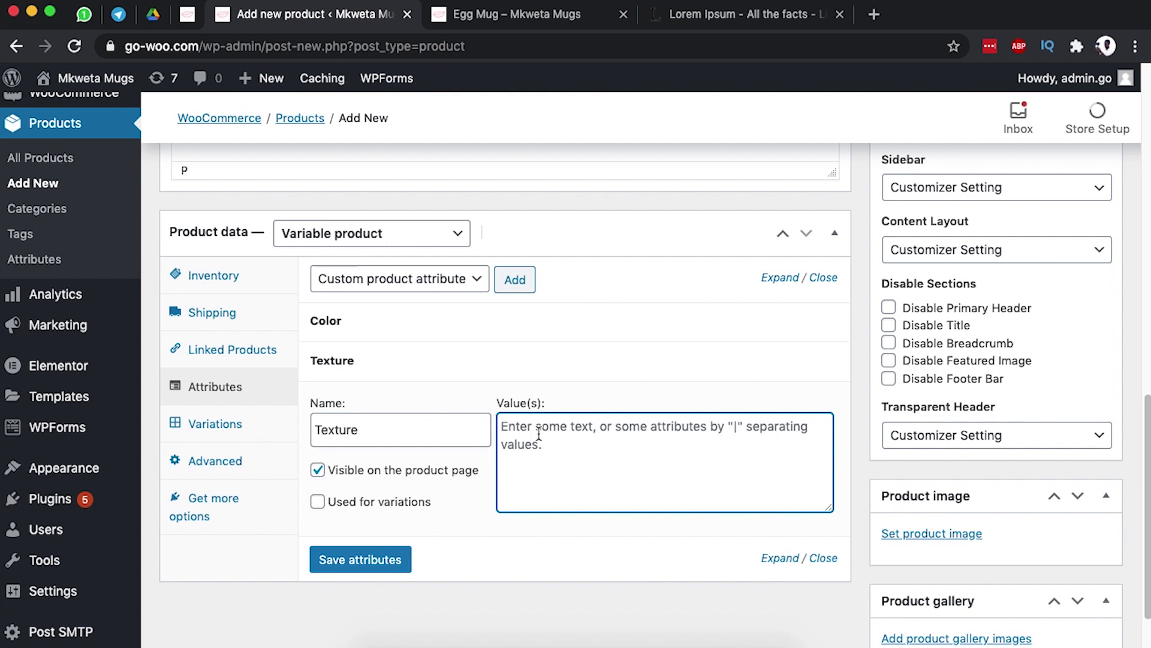
type("Elem")
type("pha")
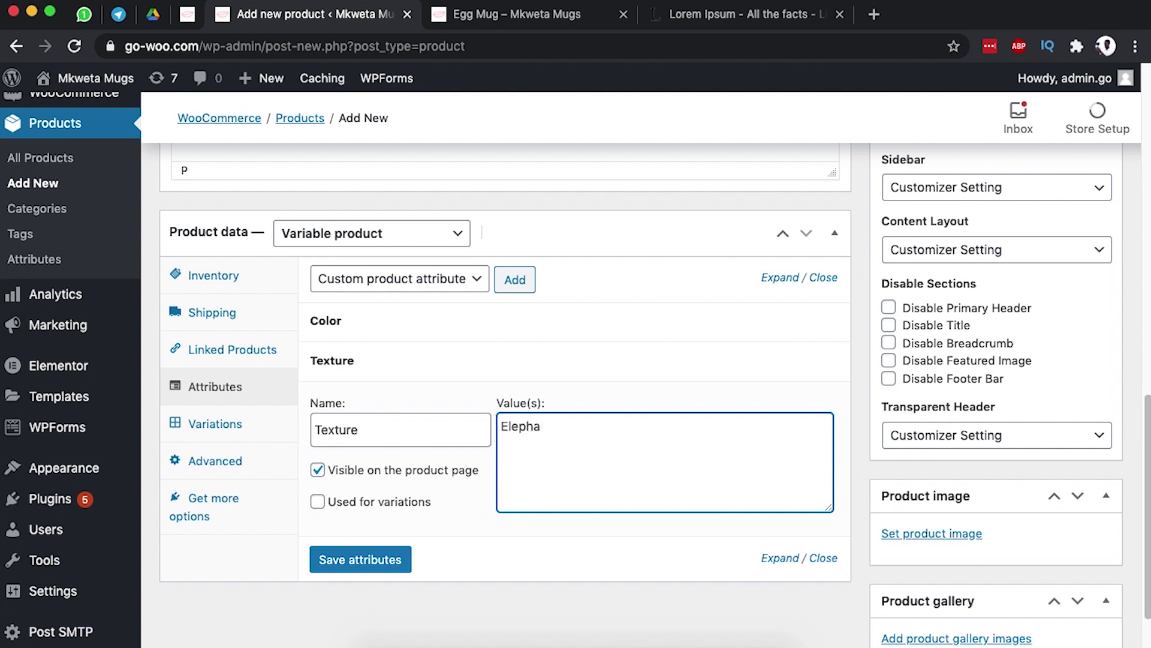
type("nt ")
type("| Dotted")
type(" \"")
left_click_drag(639, 430, 602, 430)
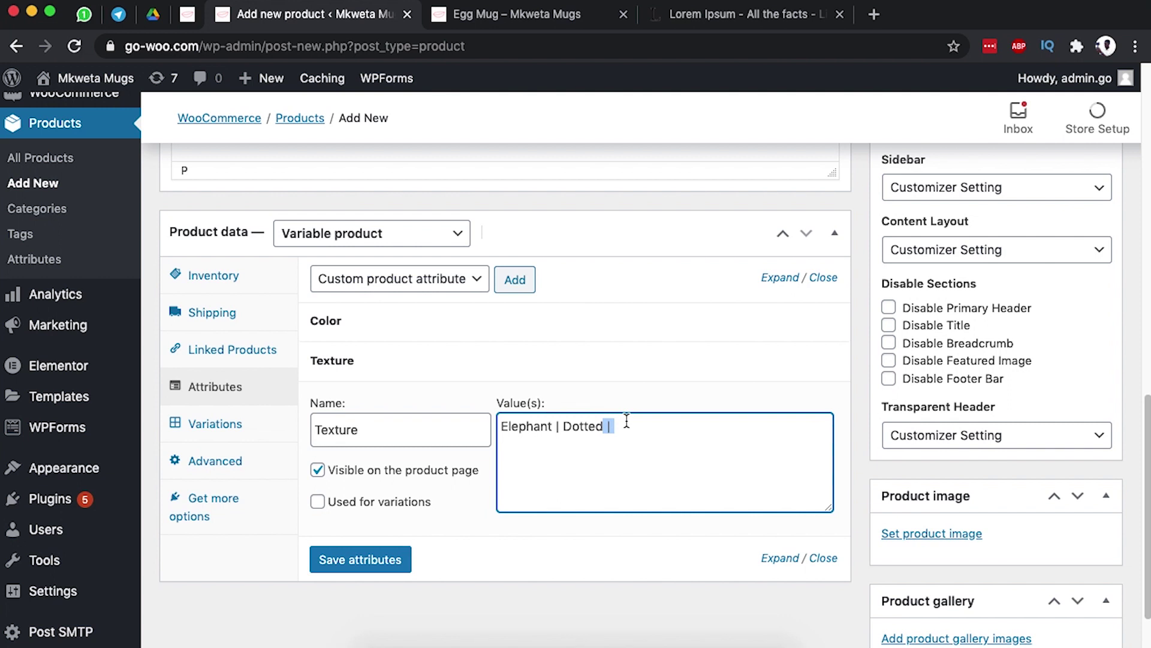
key("BackSpace")
left_click(420, 504)
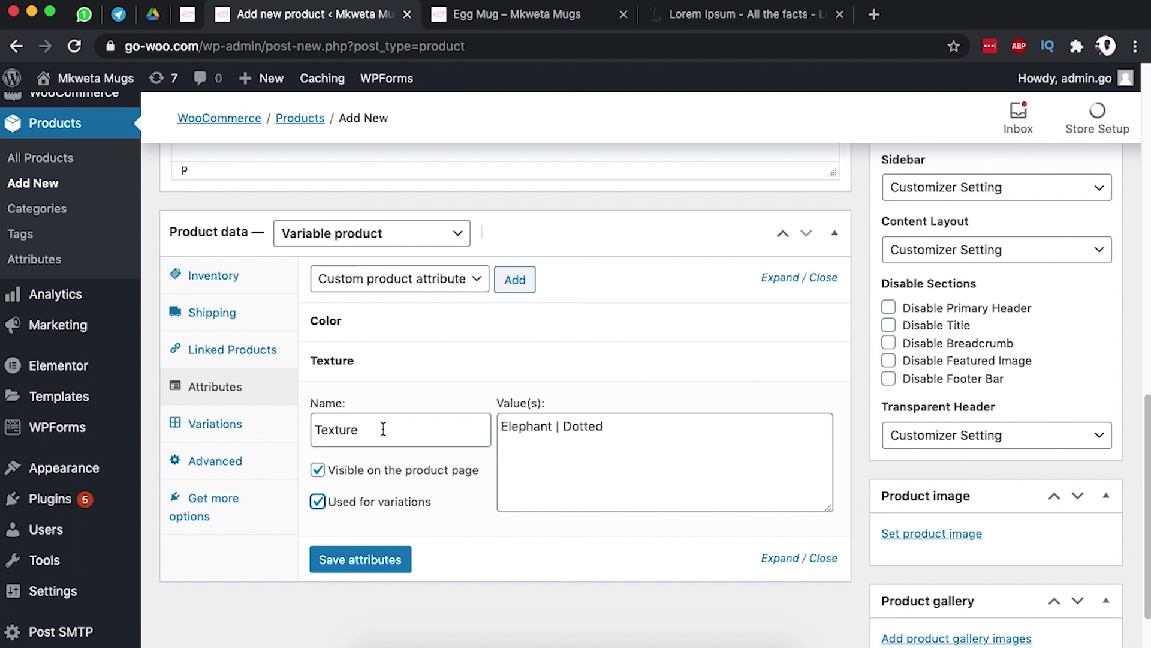
left_click(406, 559)
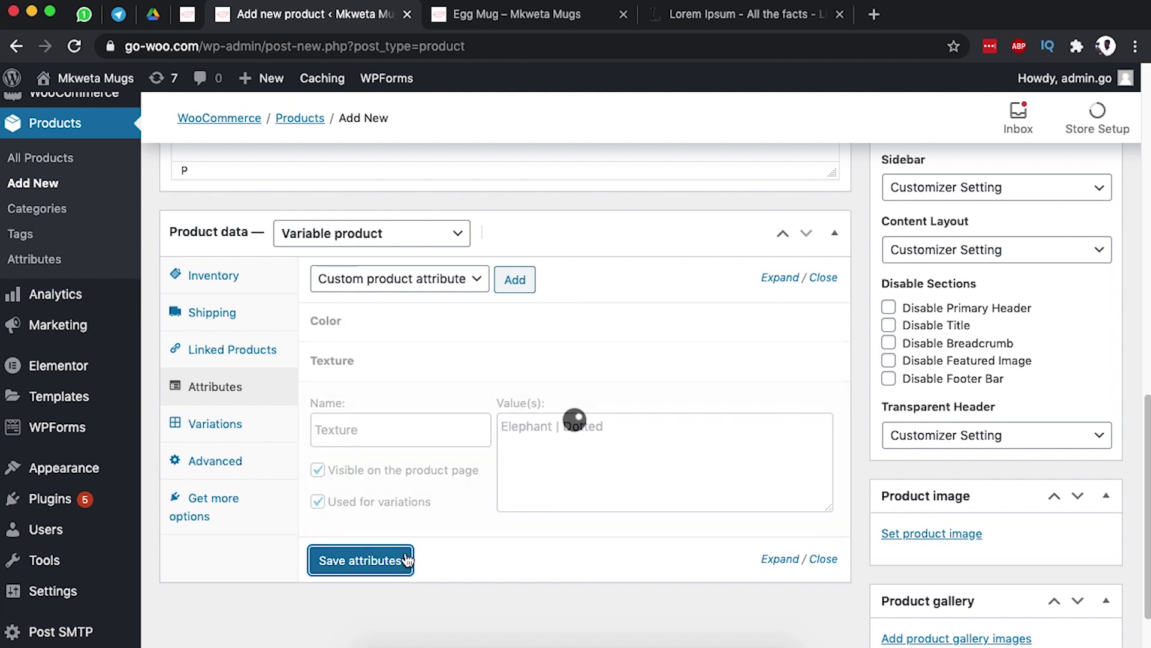
scroll(472, 498, "down", 5)
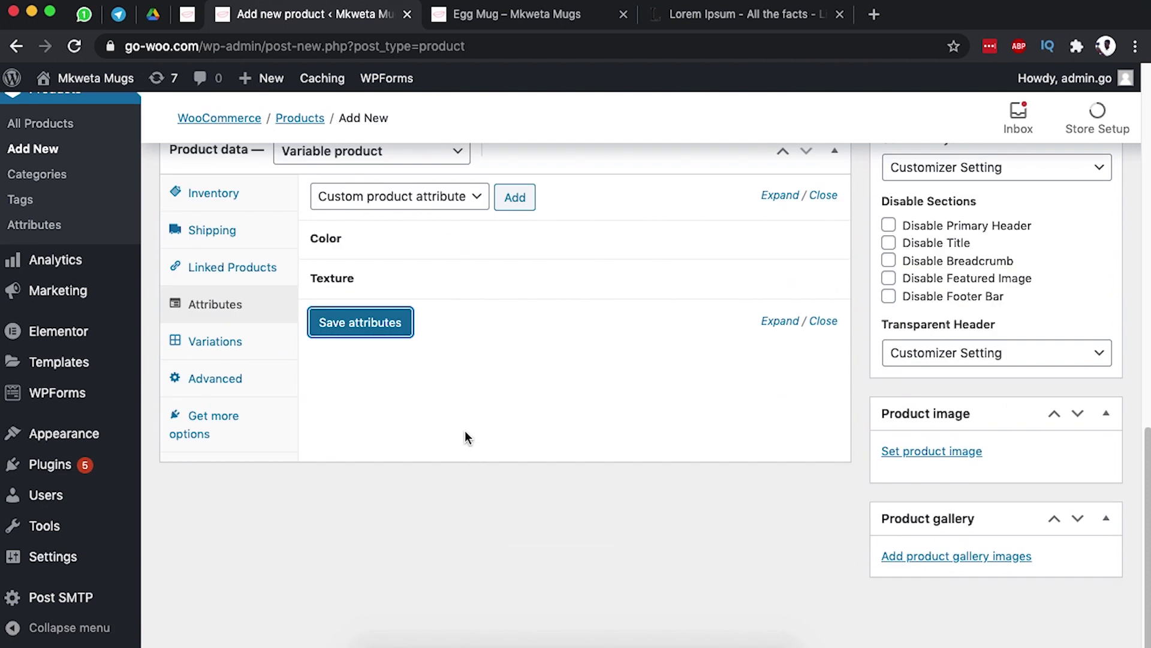
Generate all four White/Brown × Elephant/Dotted variations from the attributes
left_click(218, 342)
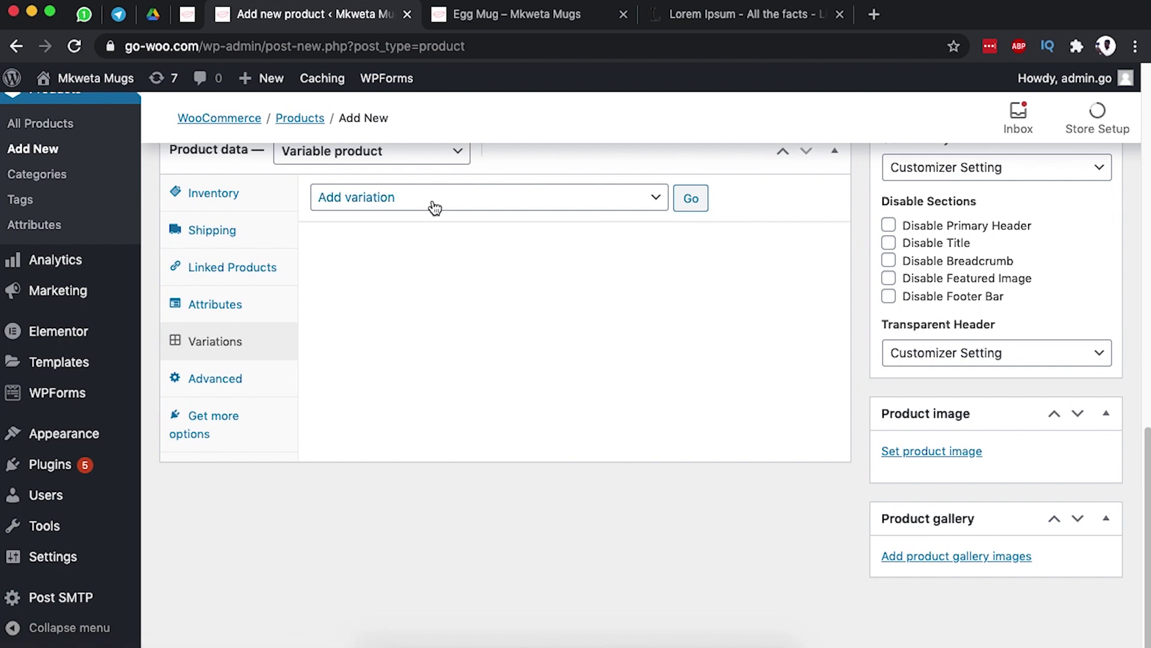
left_click(432, 204)
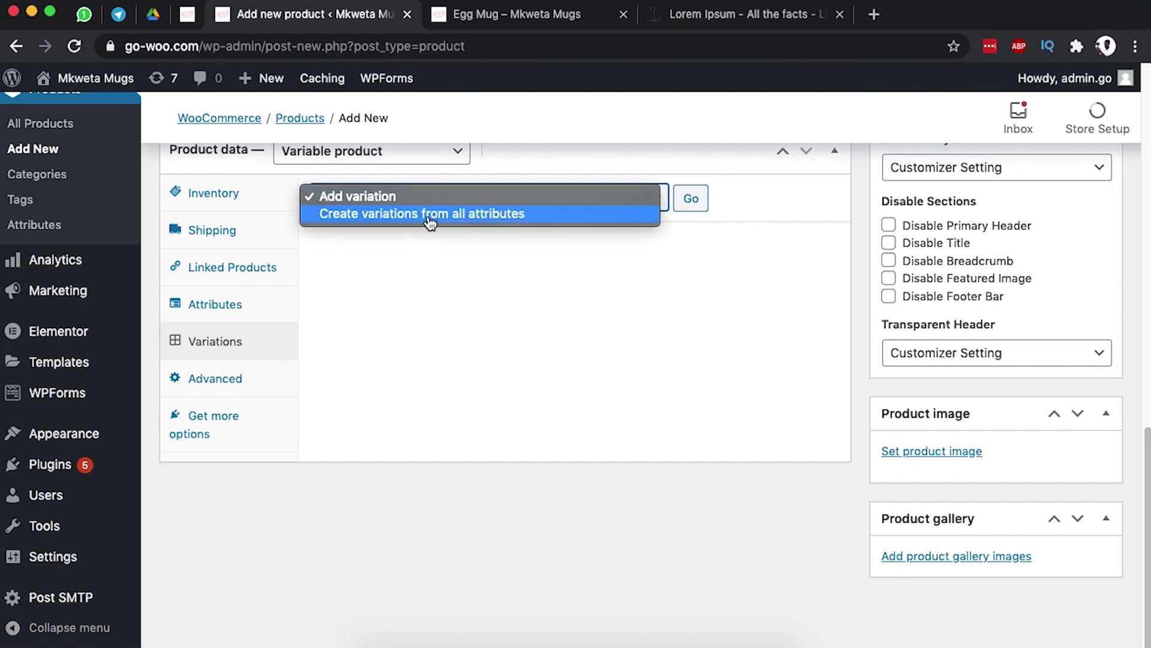
left_click(429, 214)
left_click(690, 198)
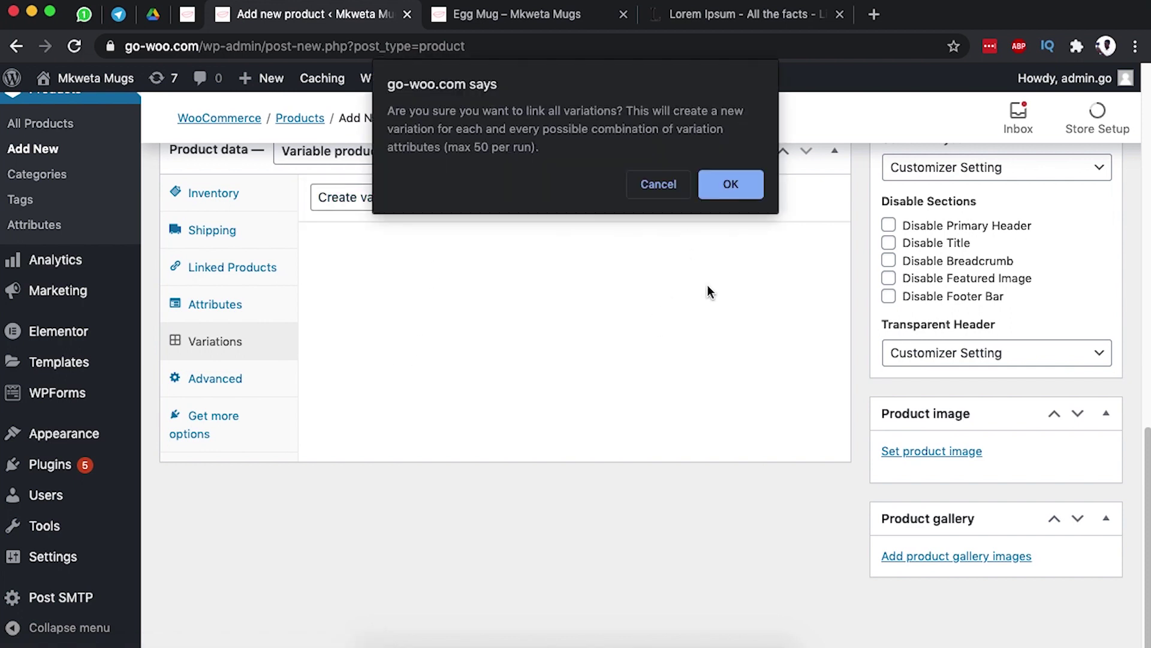
left_click(744, 186)
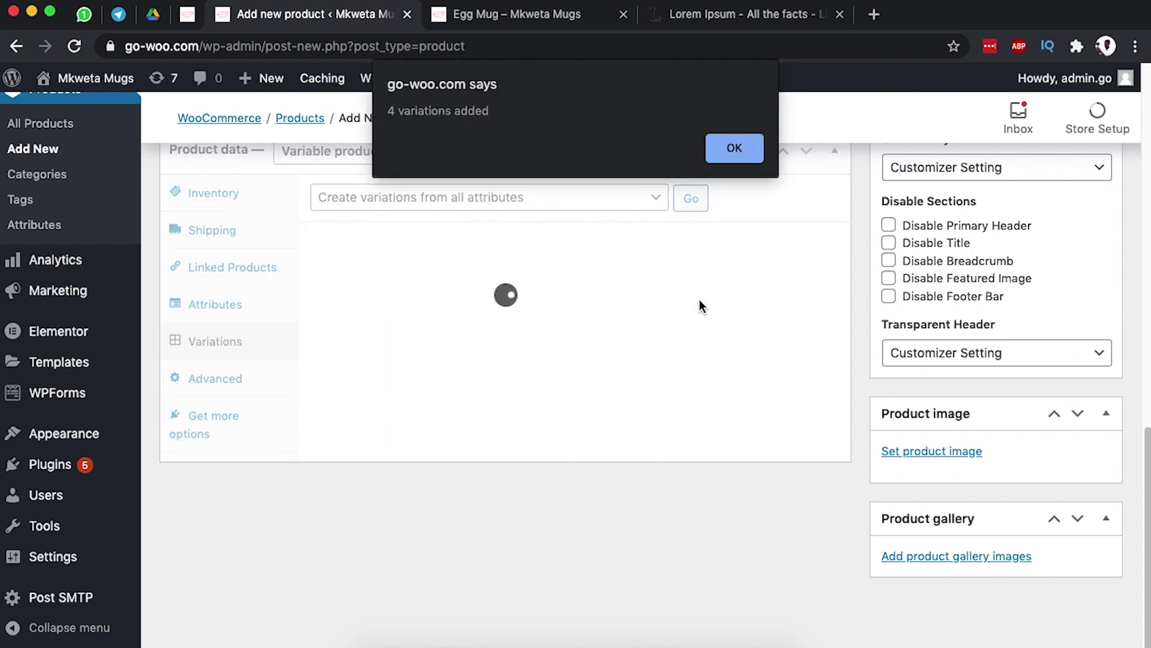
key("Return")
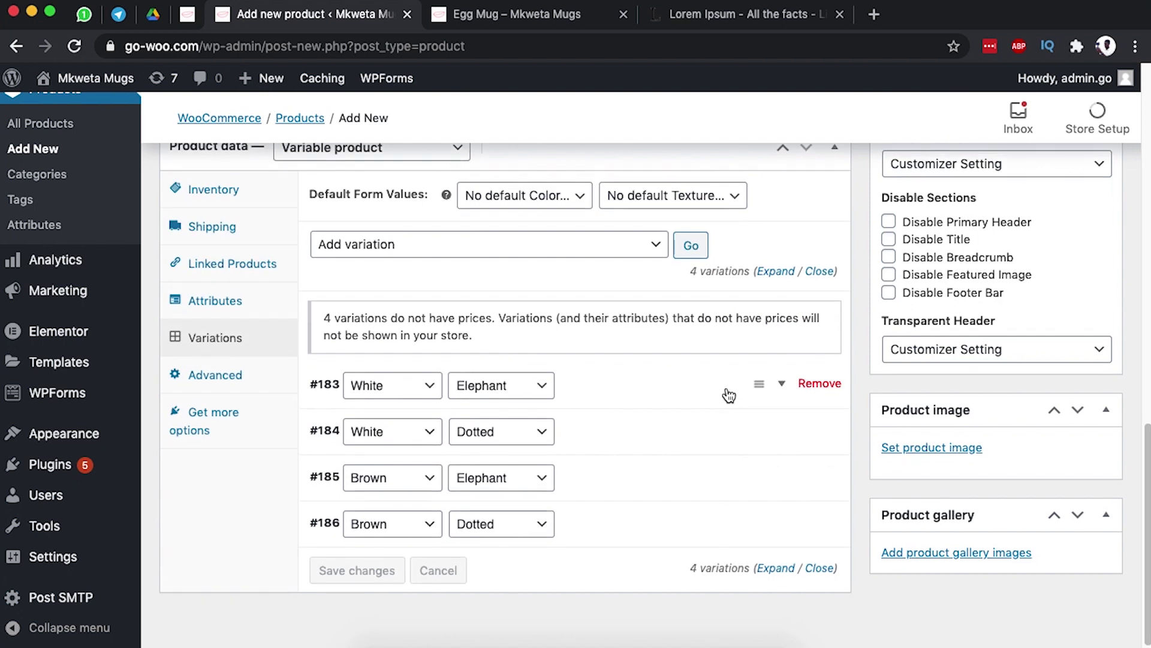
scroll(729, 396, "down", 1)
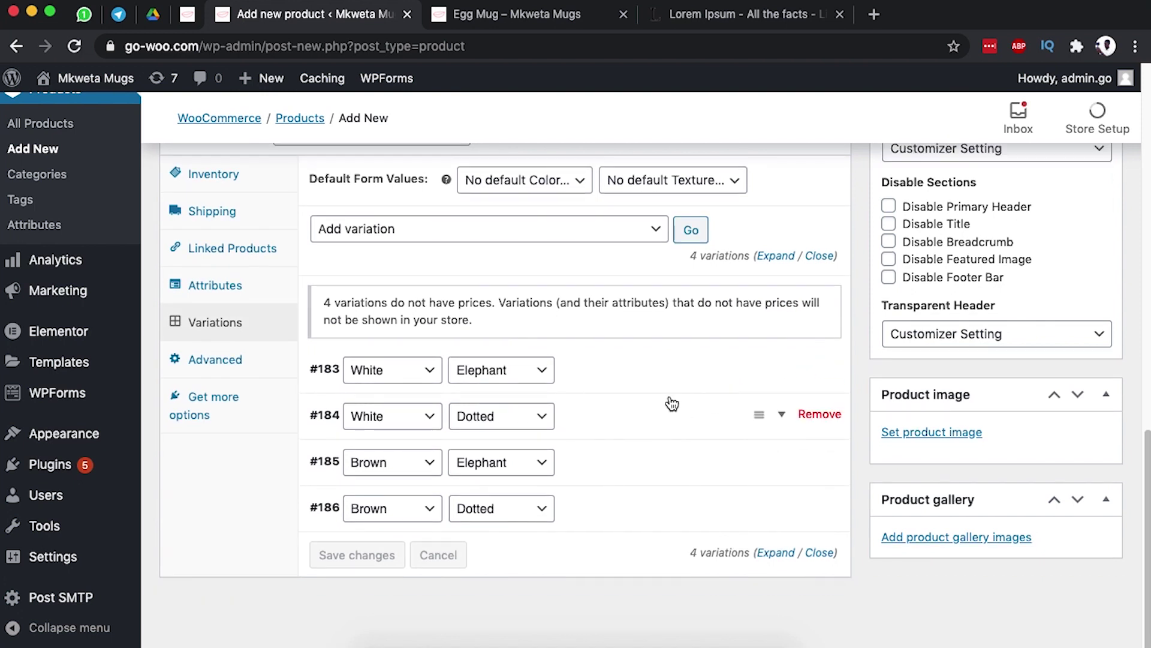
Give variation #183 SKU 411 and managed stock quantity 20
left_click(781, 369)
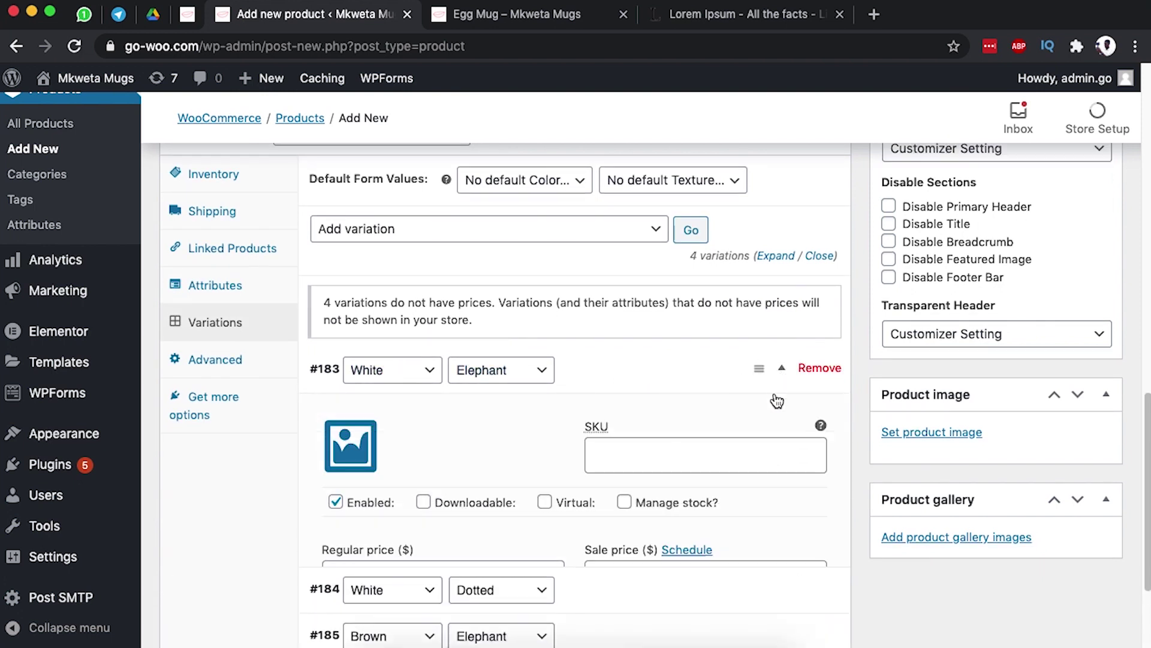
scroll(635, 429, "down", 3)
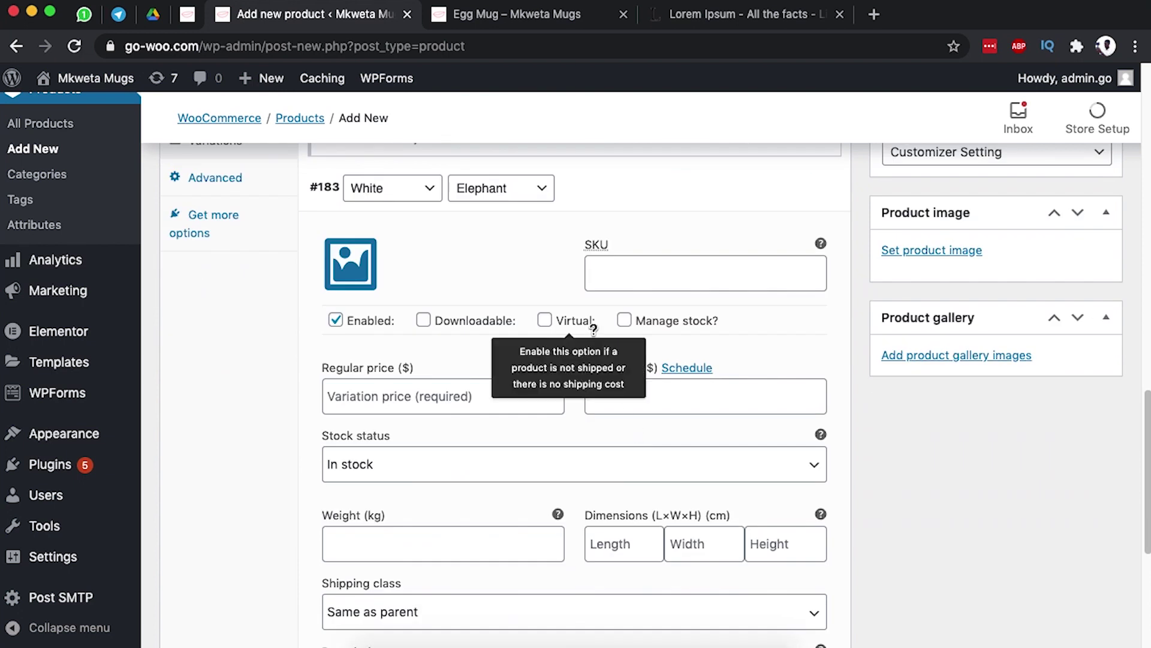
scroll(470, 275, "up", 1)
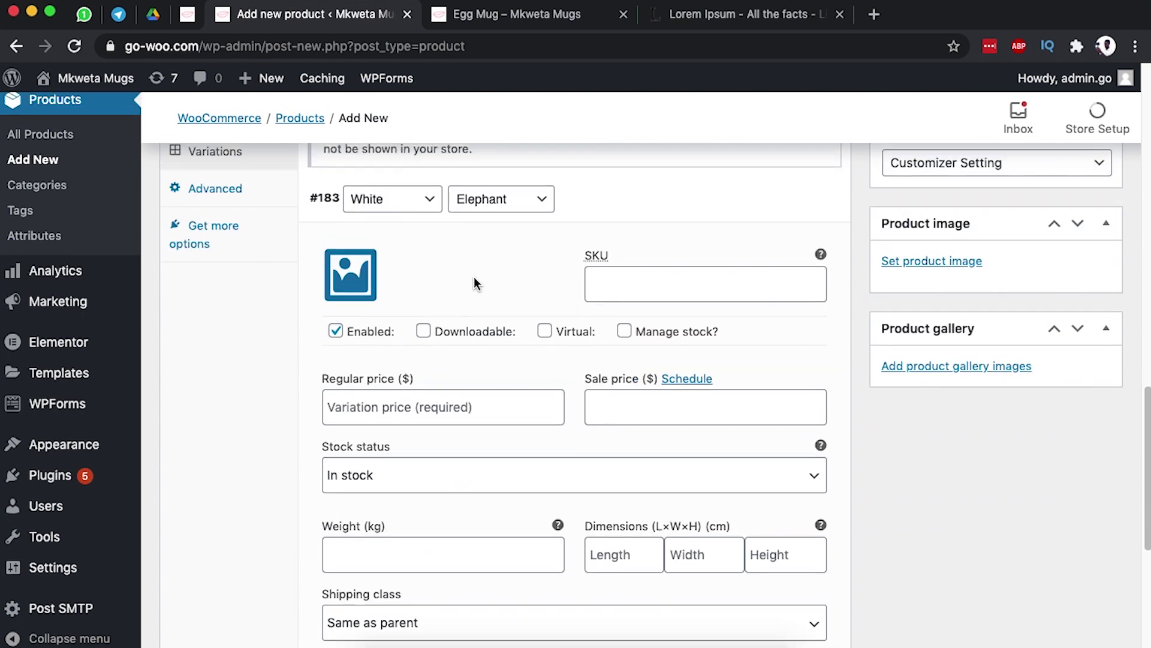
scroll(475, 280, "up", 1)
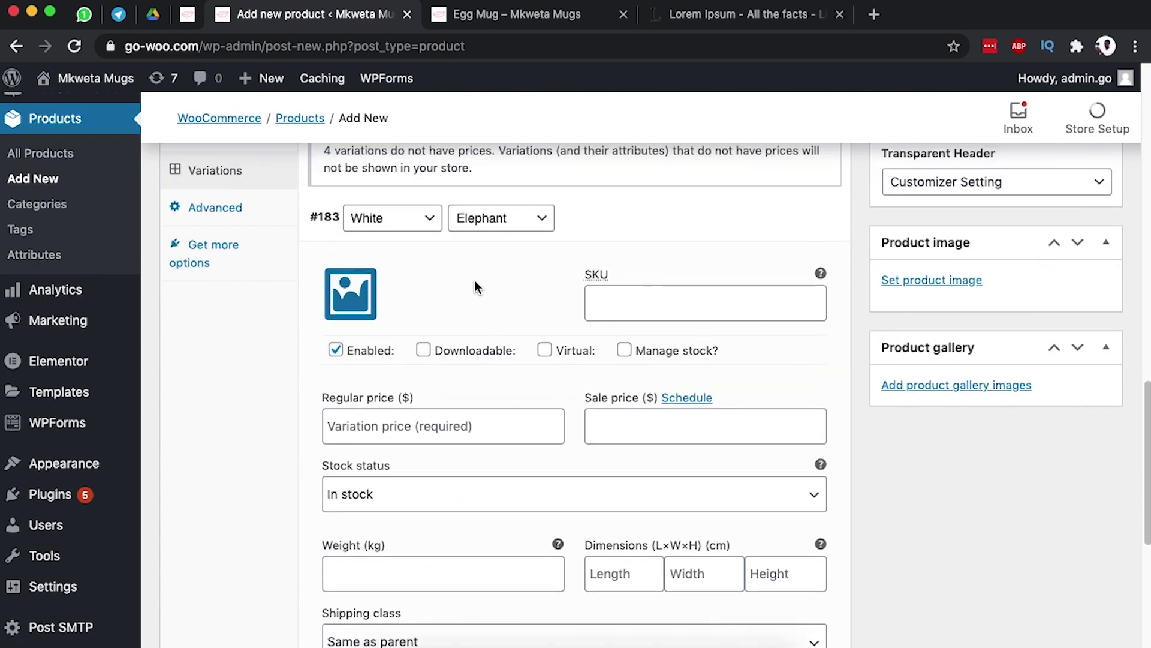
left_click(606, 307)
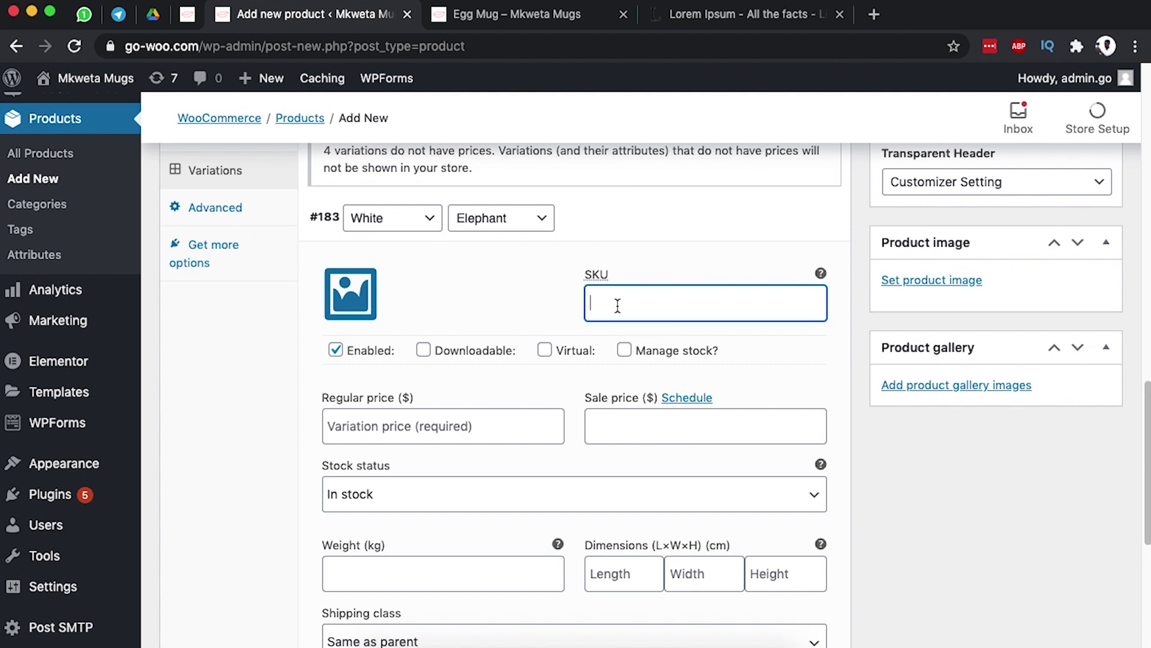
type("411")
left_click(624, 351)
scroll(601, 420, "down", 3)
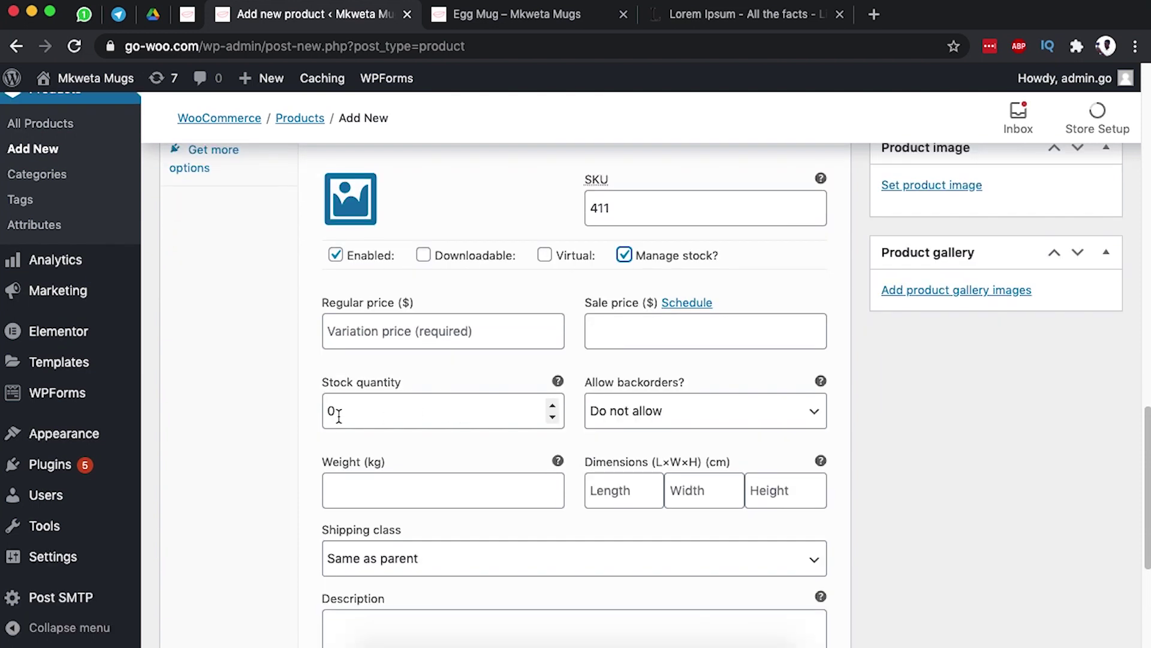
left_click_drag(346, 411, 319, 409)
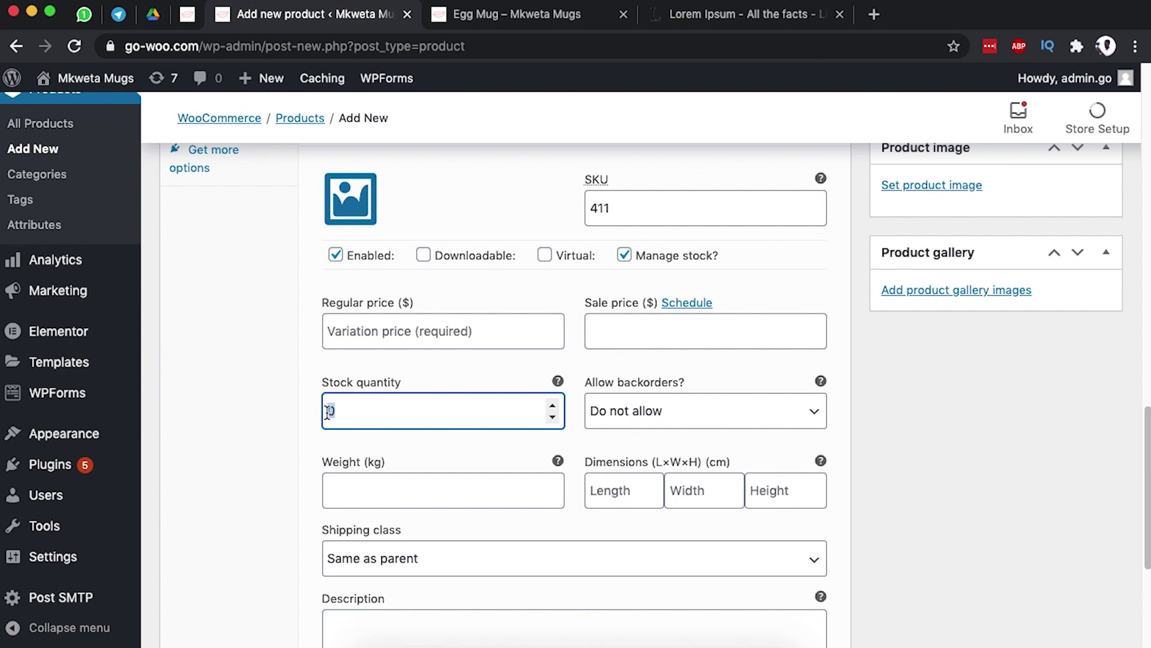
type("2")
Set variation #183's regular price 8.99, backorders Do not allow, and weight 0.3 kg
left_click(362, 334)
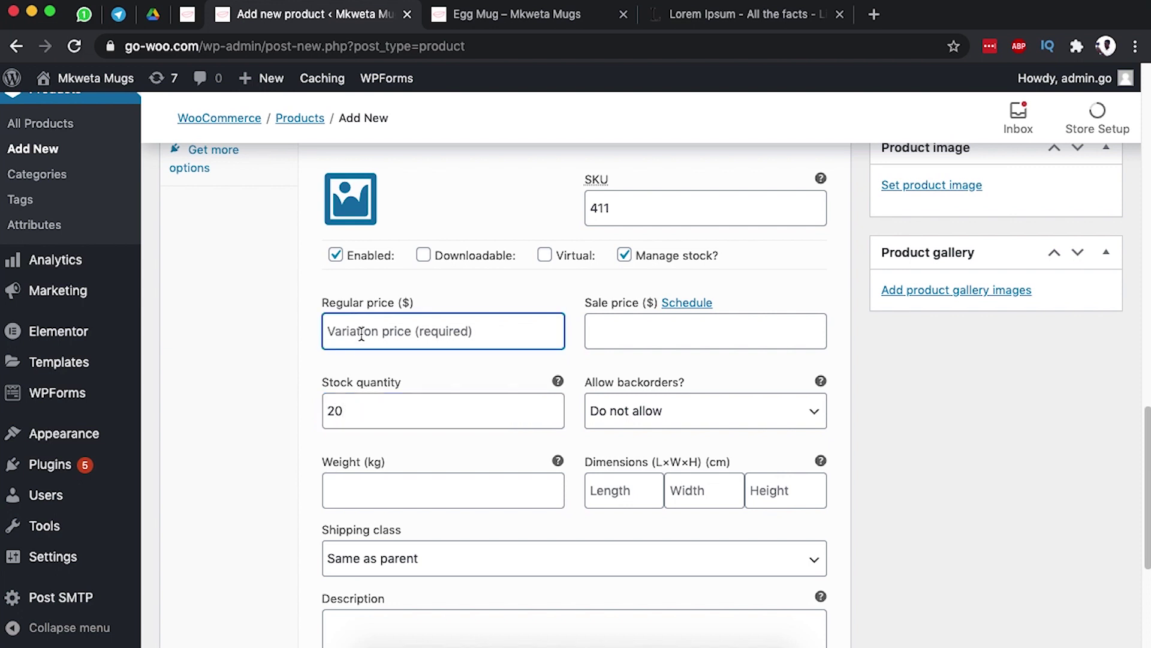
type("8")
key("BackSpace")
type("8.99")
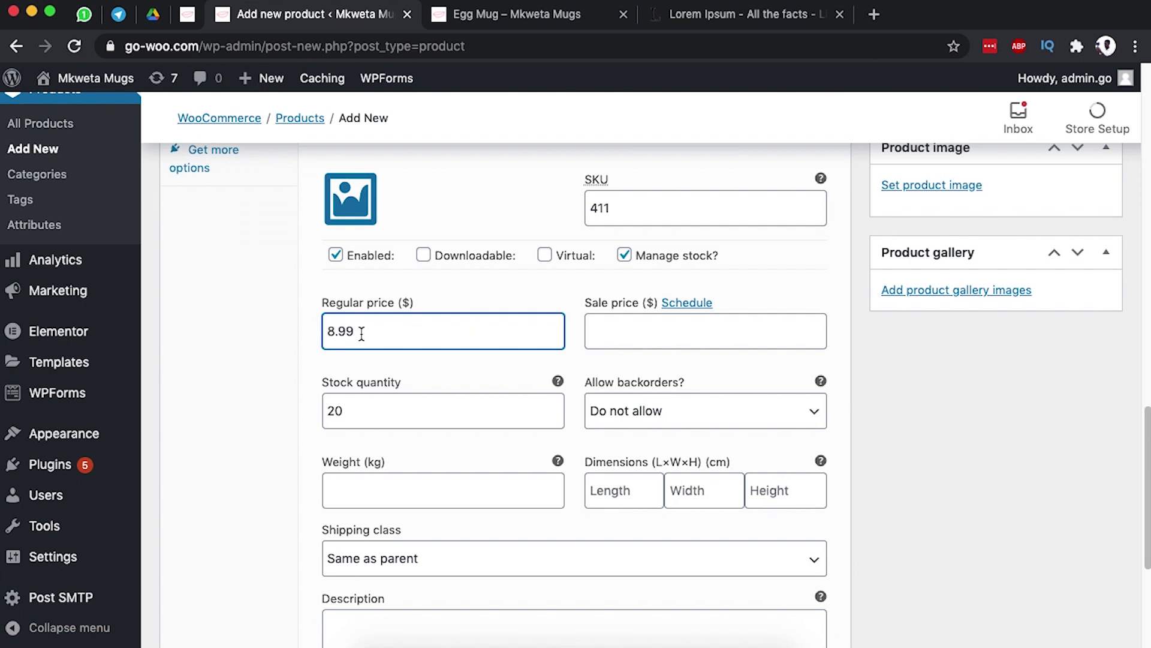
scroll(414, 393, "down", 1)
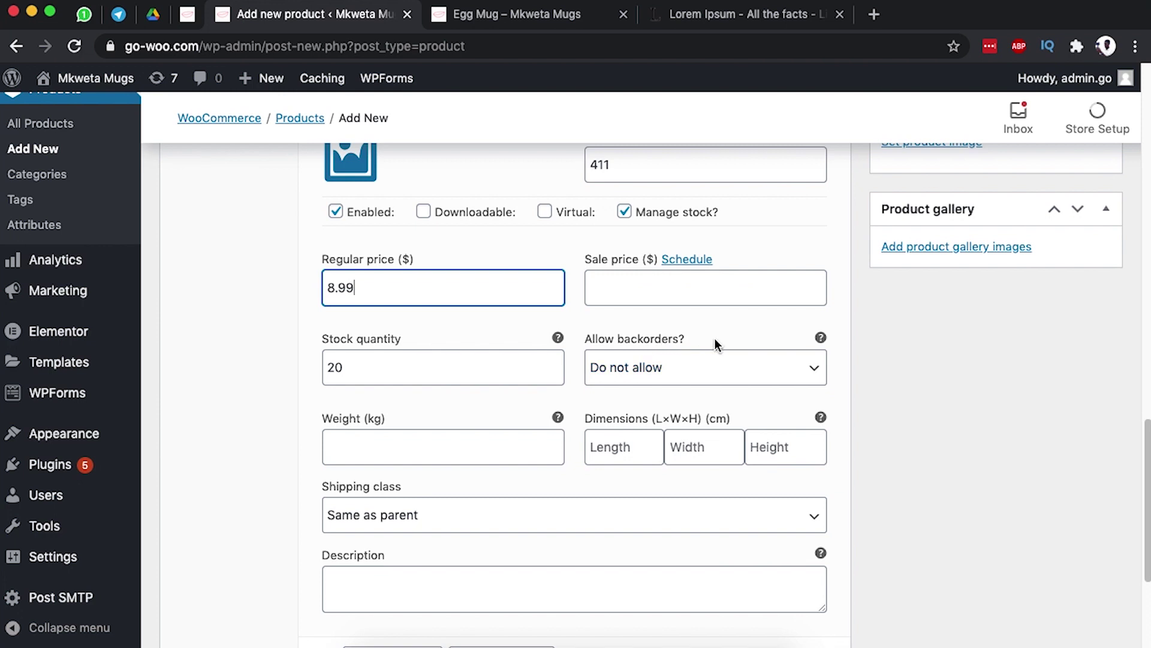
left_click(663, 363)
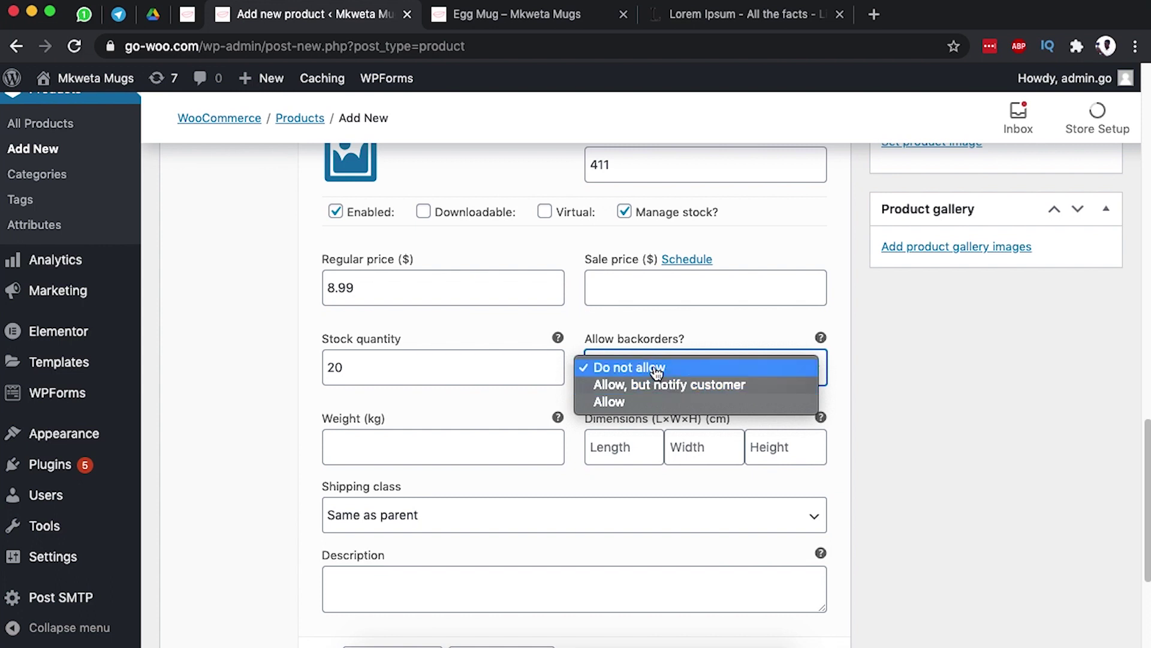
left_click(657, 368)
left_click(431, 447)
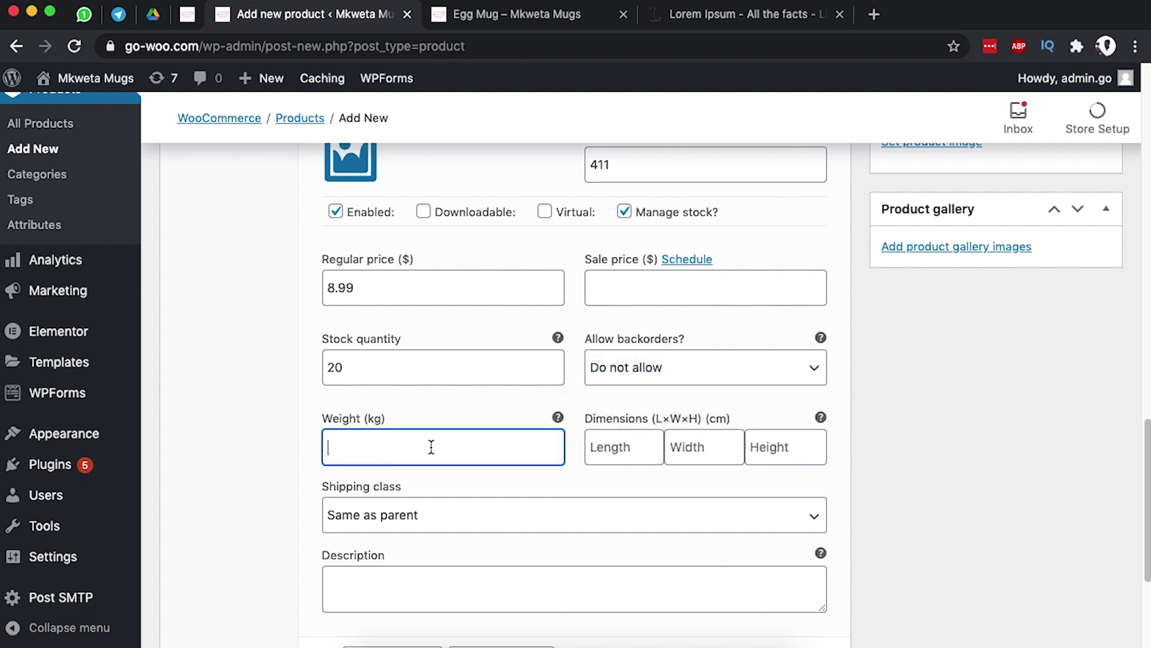
type("0.3")
left_click(608, 455)
left_click(694, 455)
left_click(767, 454)
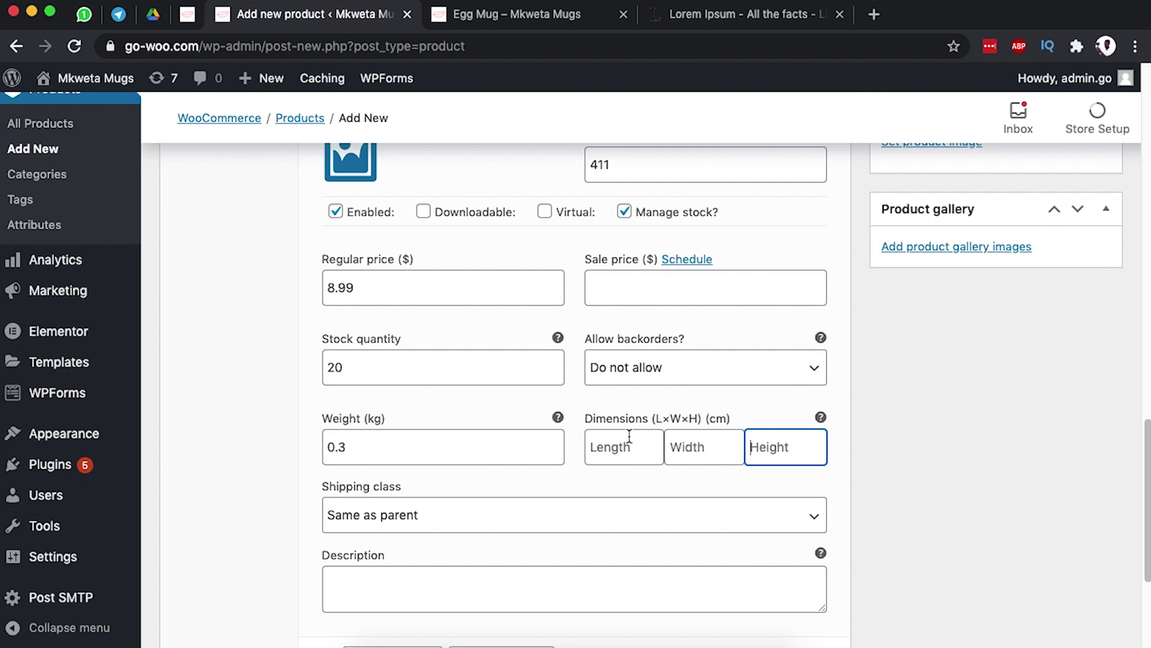
scroll(624, 444, "up", 5)
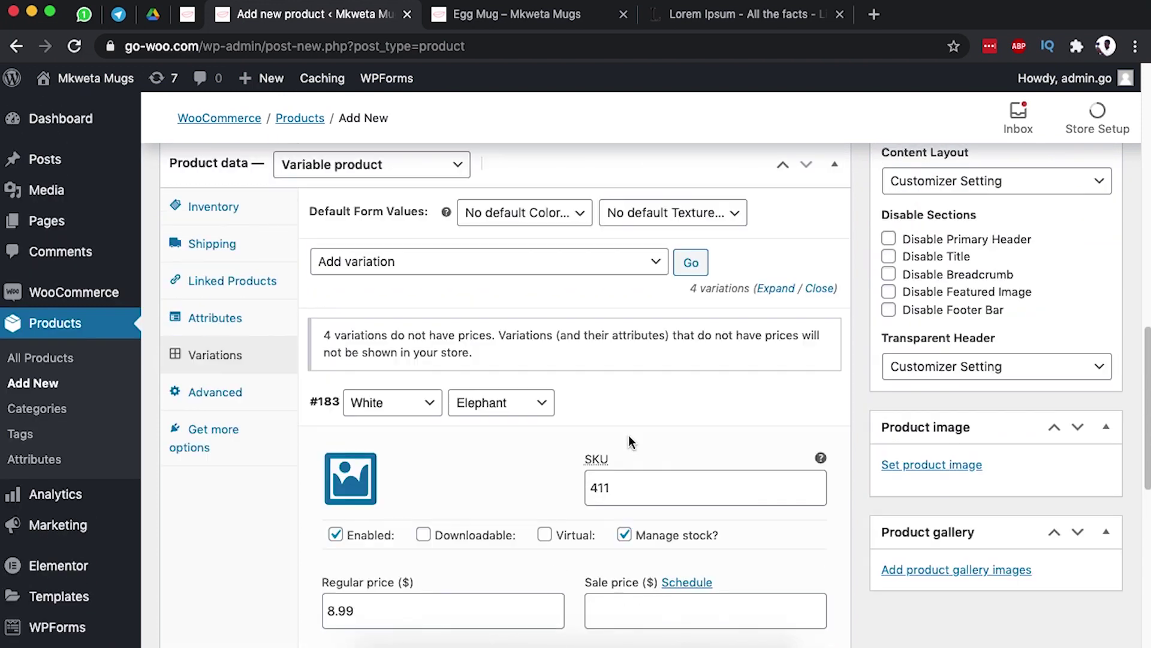
Check the product-level weight and length values in the Shipping settings
left_click(231, 248)
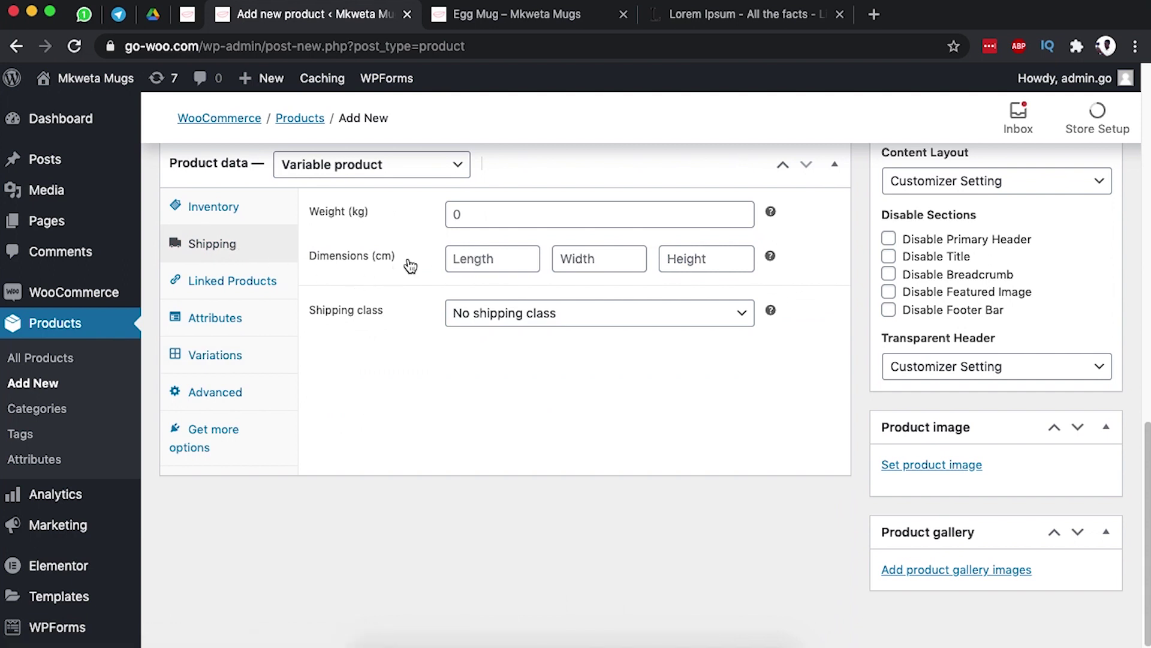
left_click(472, 214)
left_click(474, 269)
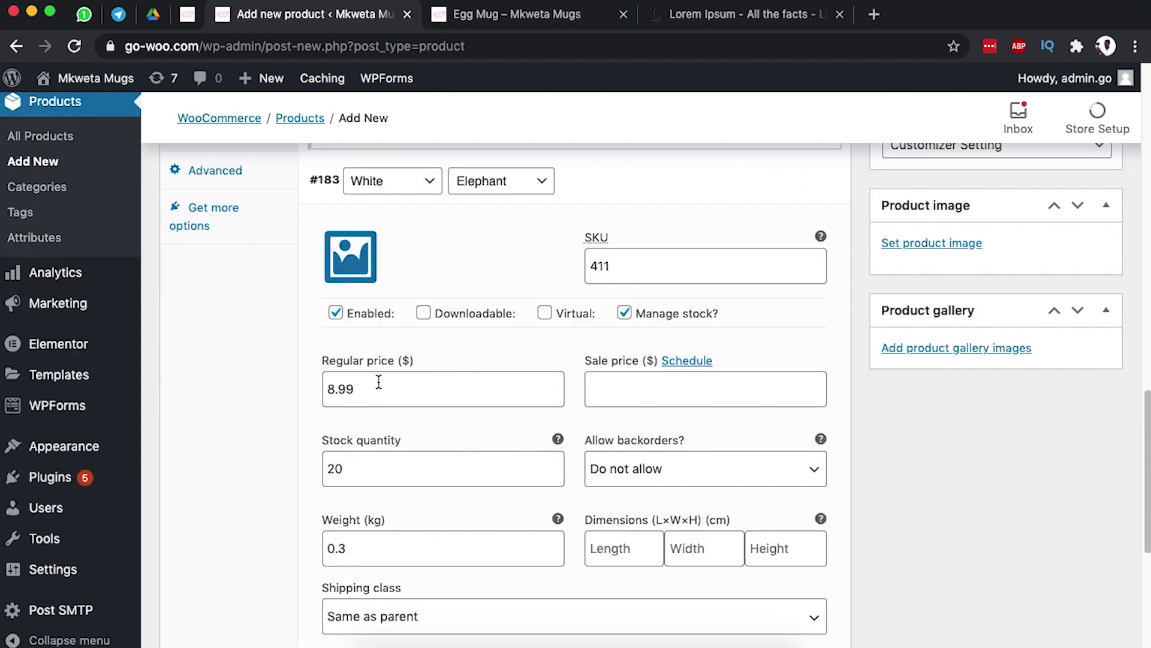
scroll(322, 419, "up", 2)
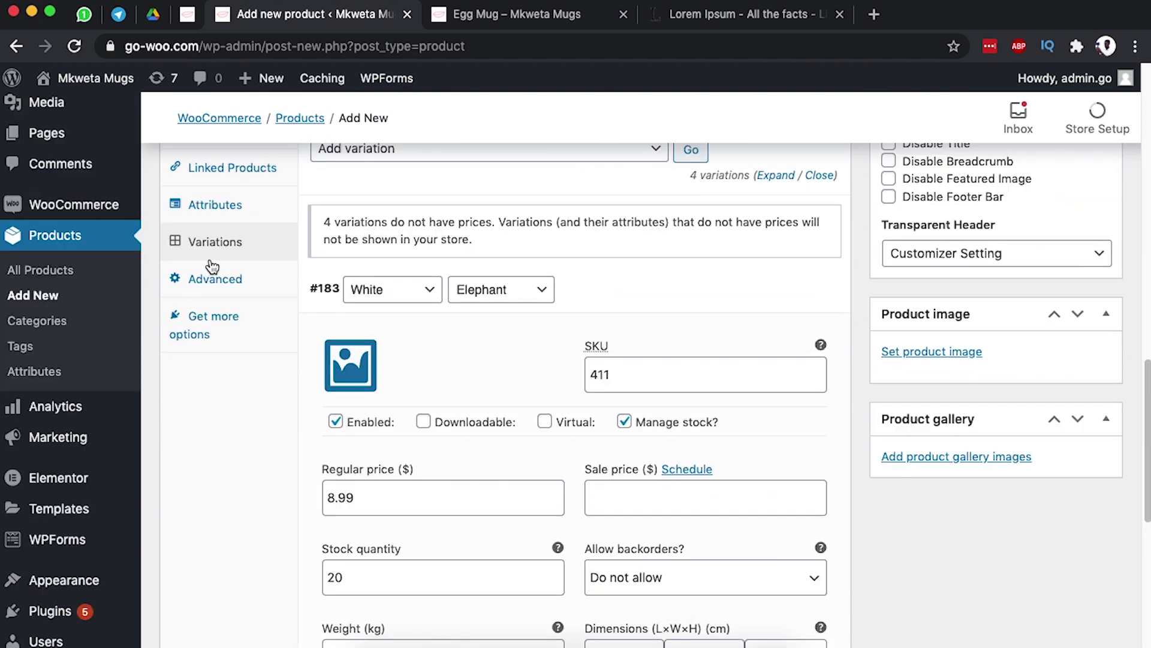
scroll(481, 503, "down", 5)
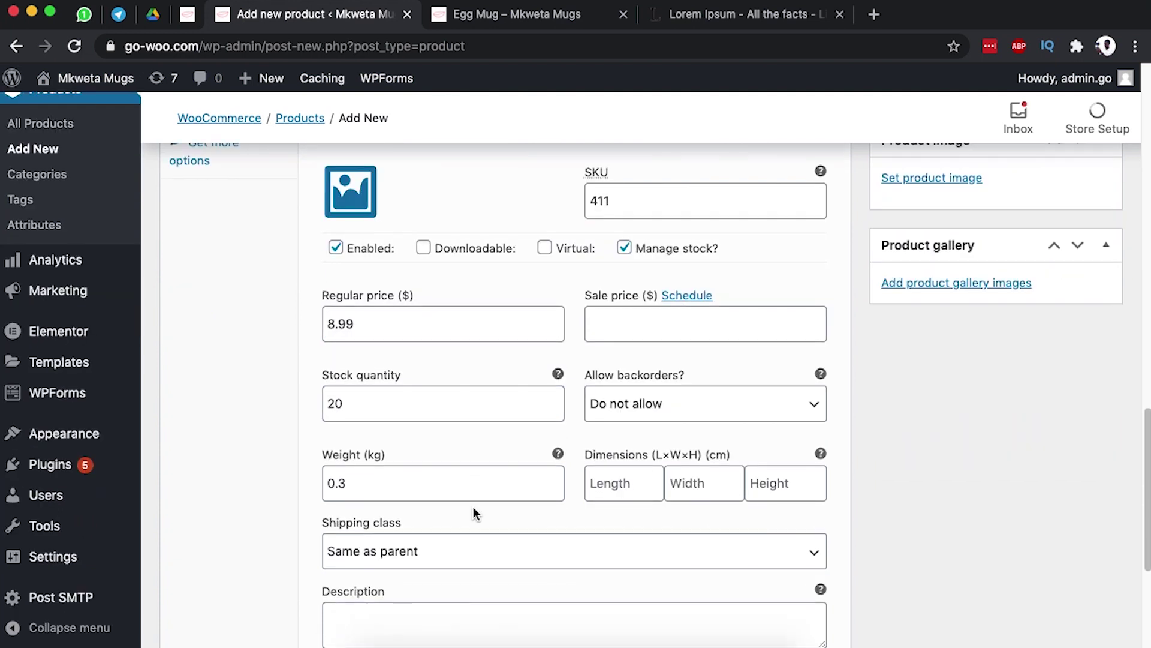
Enter variation #183 dimensions 3 × 4 × 7 cm, keeping shipping class Same as parent
left_click(609, 414)
type("3")
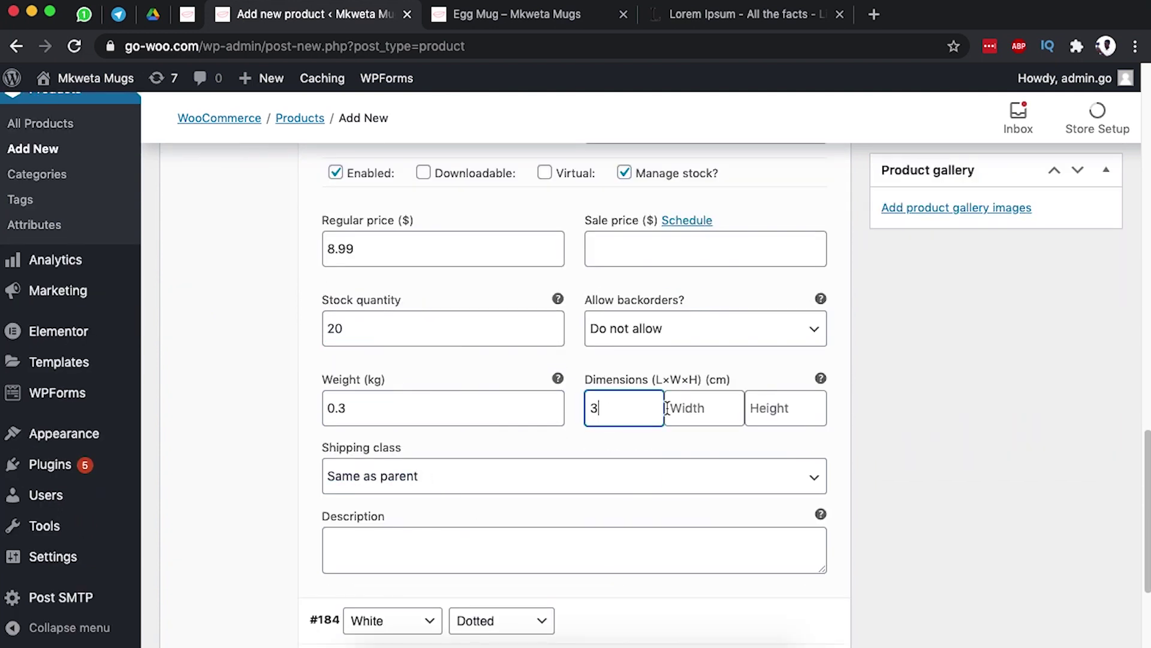
left_click(689, 409)
type("4")
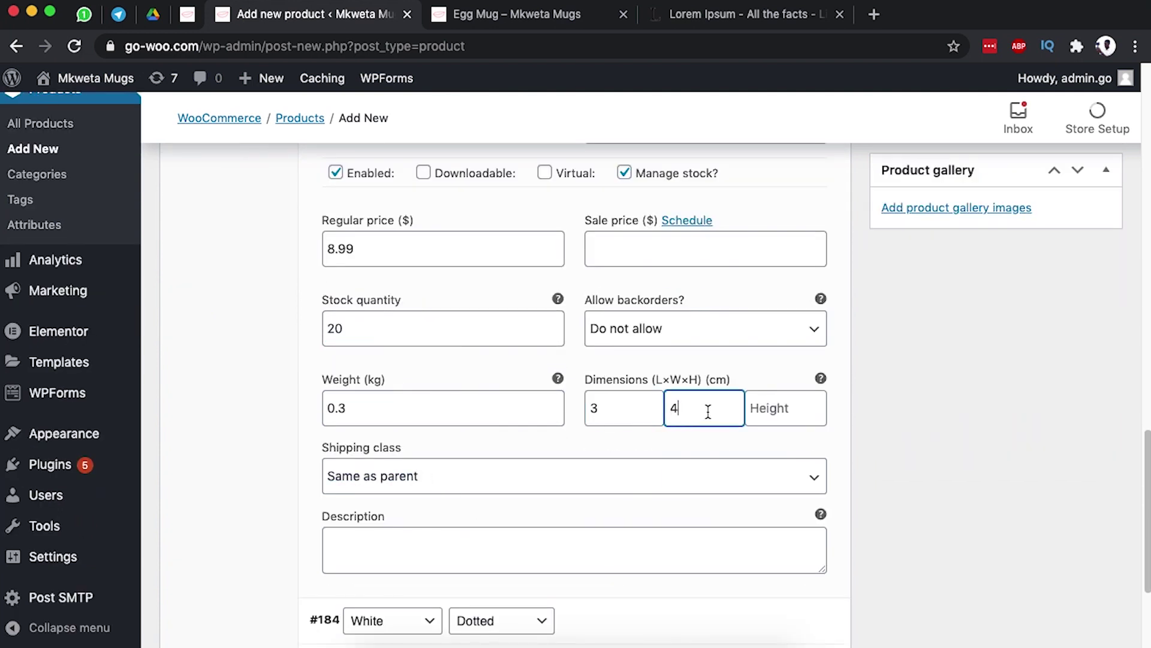
left_click(767, 413)
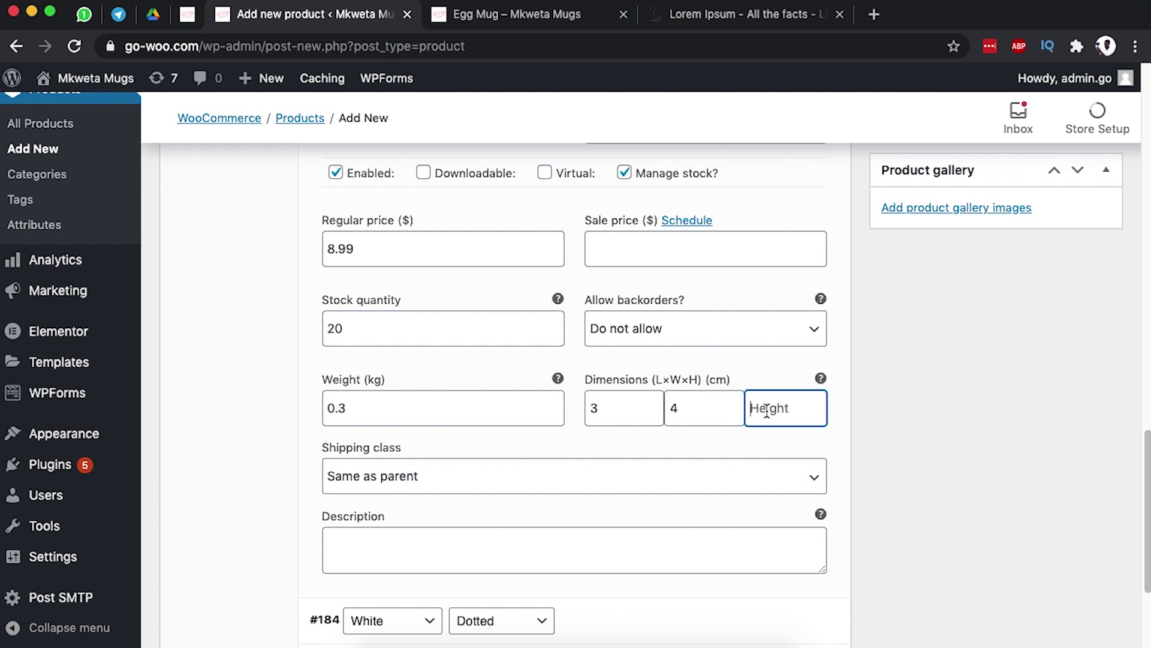
type("7")
scroll(537, 504, "down", 3)
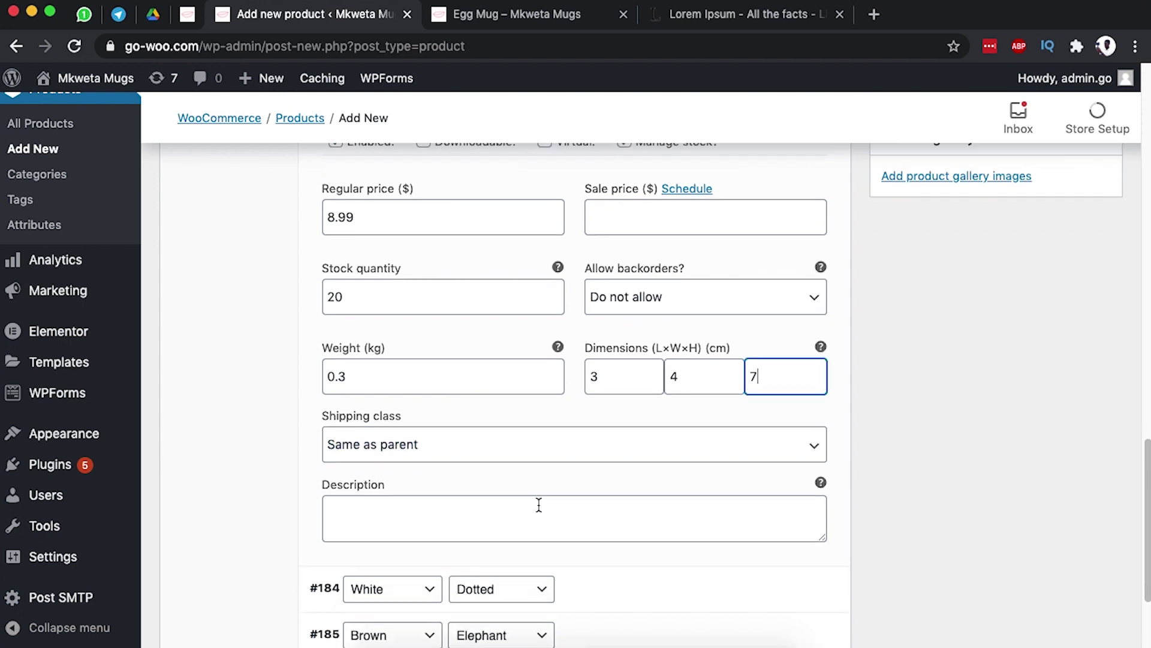
left_click(418, 329)
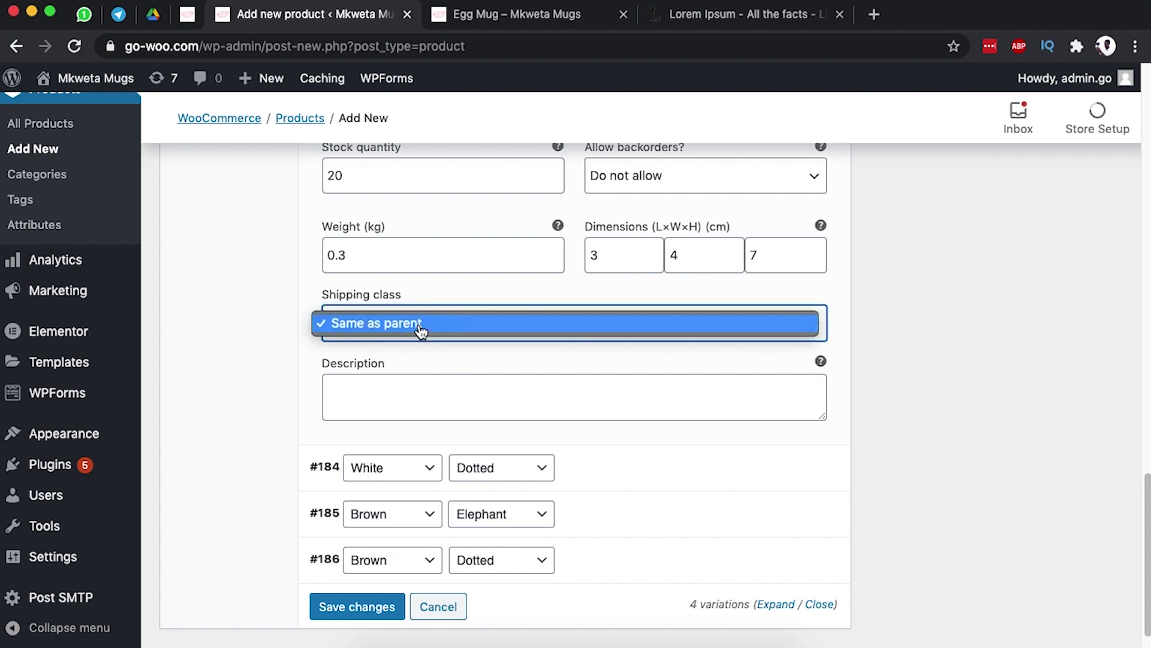
left_click(369, 400)
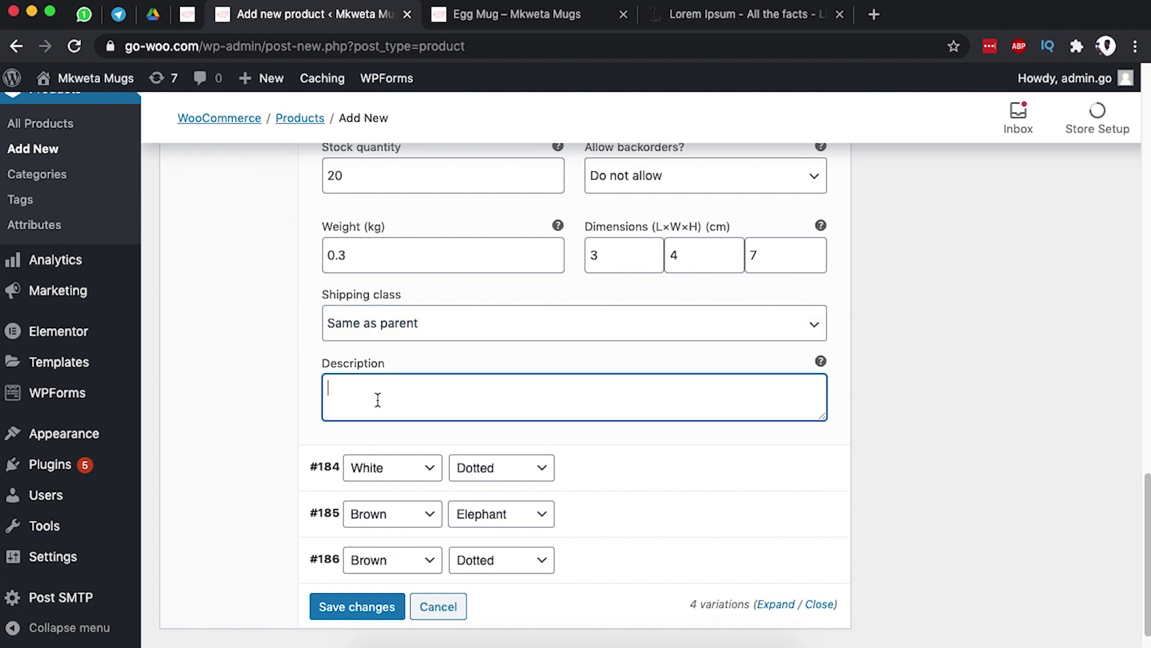
Check the Egg Mug store page's Black & White color variation description for reference
left_click(520, 22)
scroll(558, 336, "down", 4)
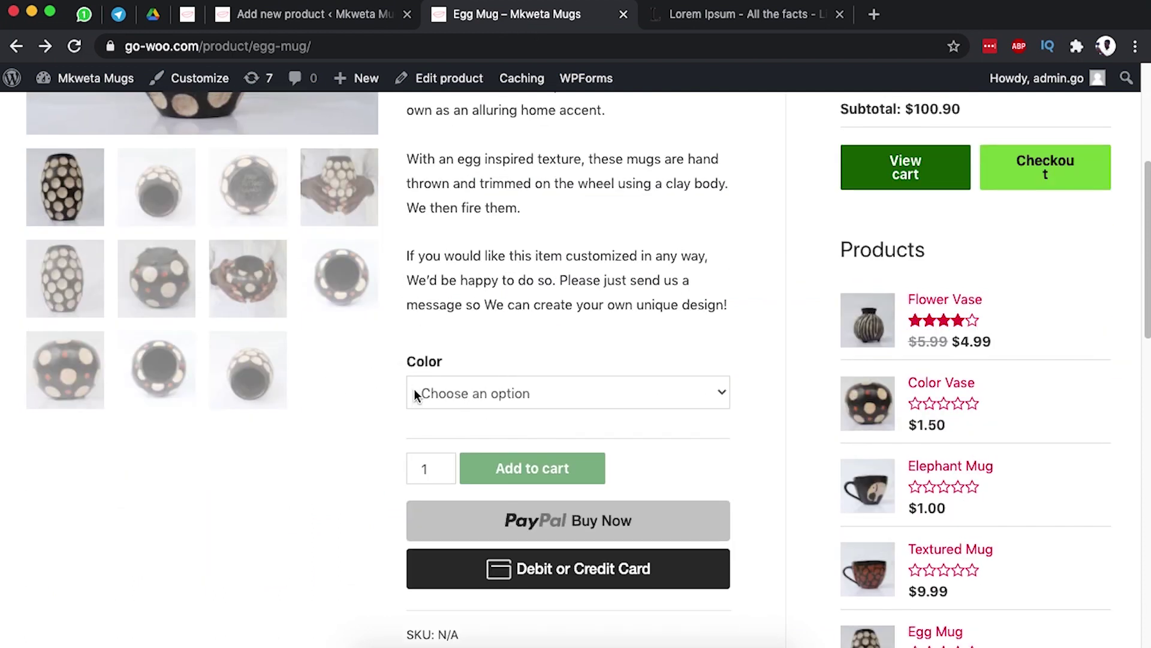
scroll(420, 393, "up", 2)
scroll(442, 393, "down", 3)
scroll(440, 381, "up", 3)
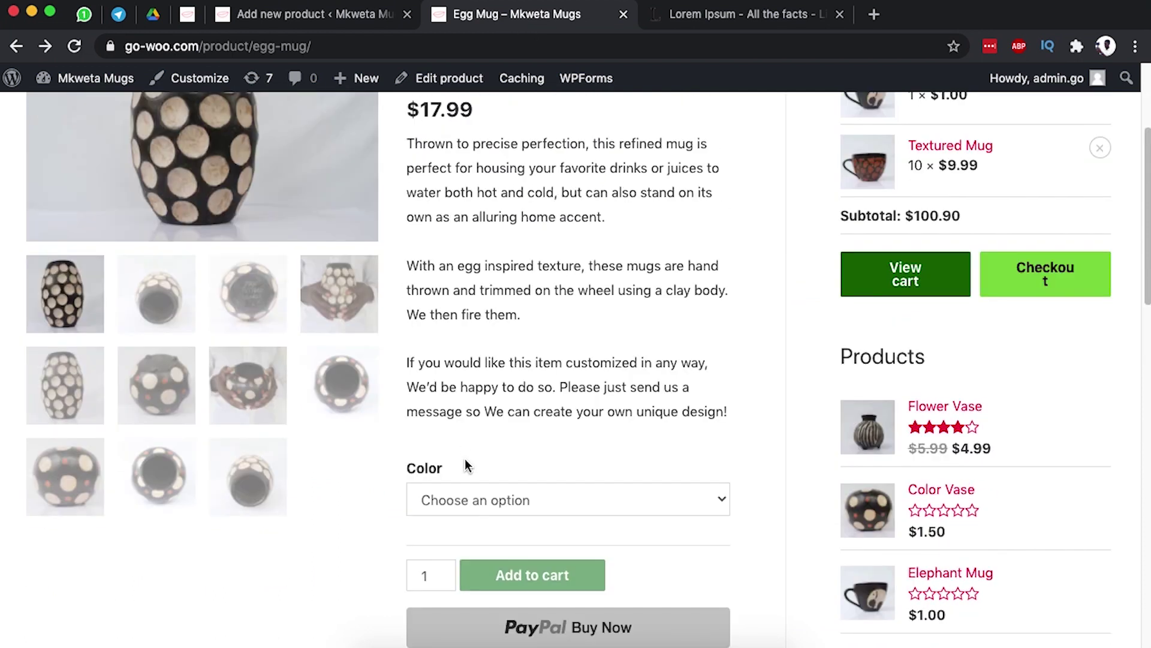
scroll(418, 500, "down", 3)
left_click(466, 355)
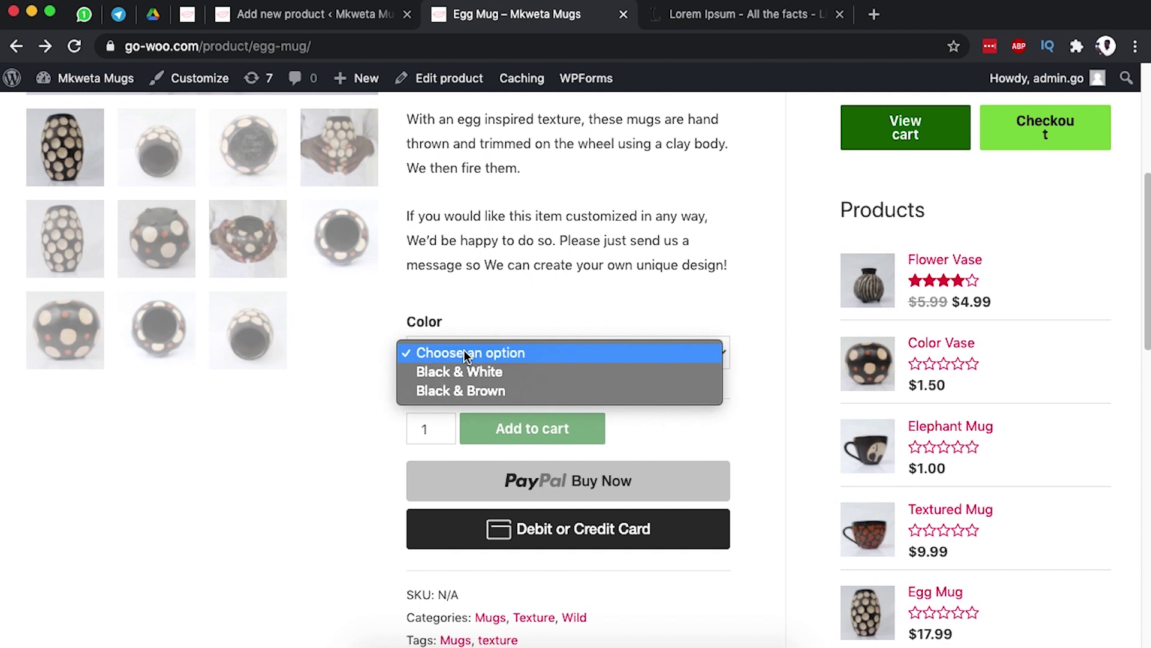
left_click(461, 372)
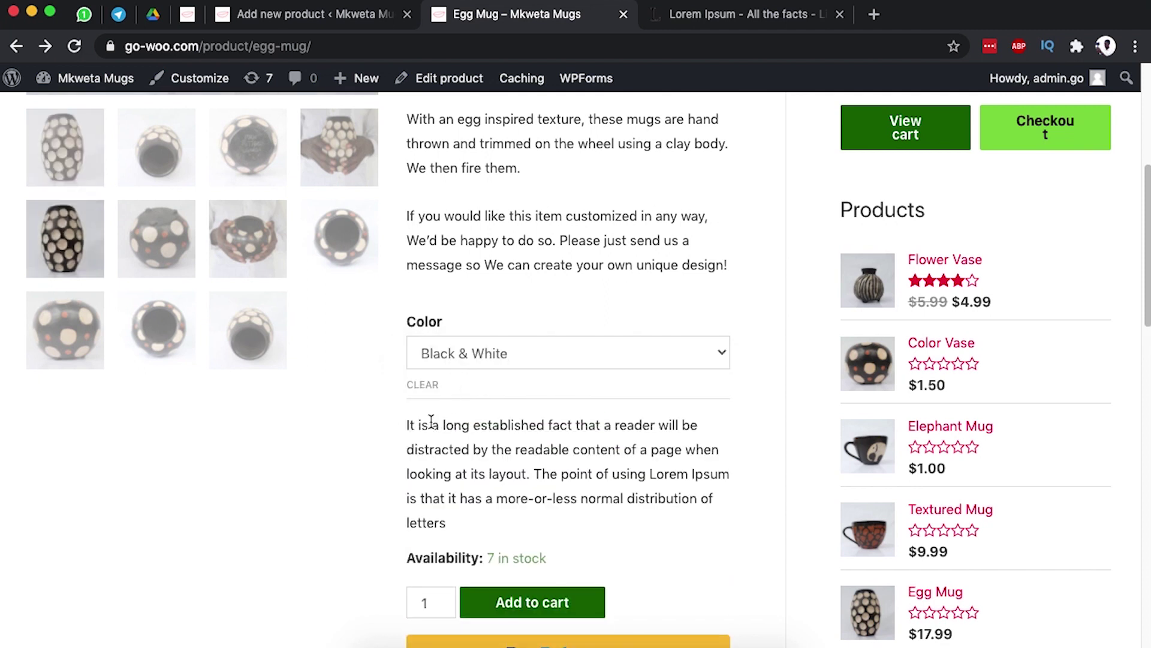
left_click_drag(407, 424, 454, 522)
Select the Lorem Ipsum passage from 'handful of model sentence structures' to 'words etc.'
left_click(334, 17)
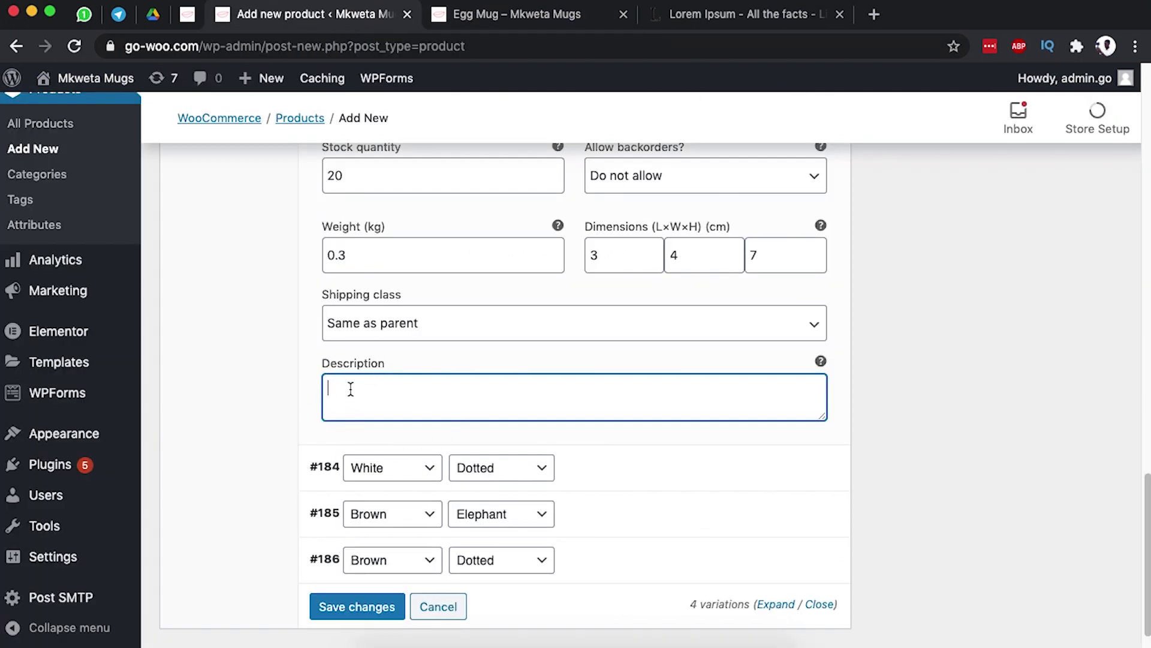
left_click(523, 23)
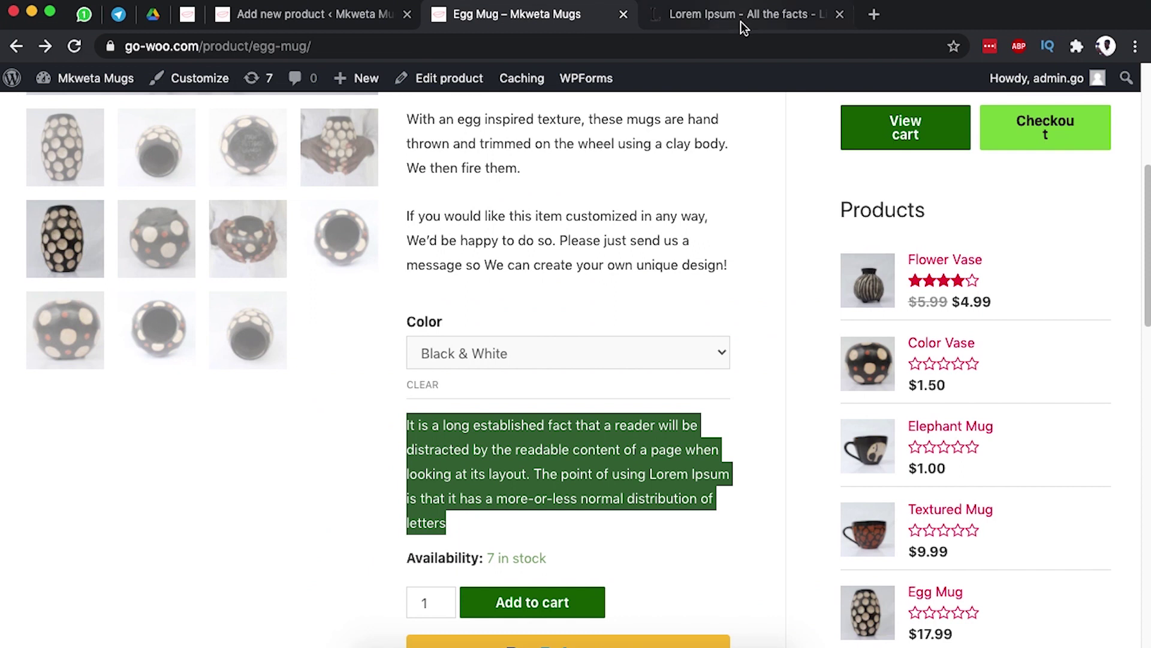
left_click(740, 18)
left_click_drag(798, 500, 872, 547)
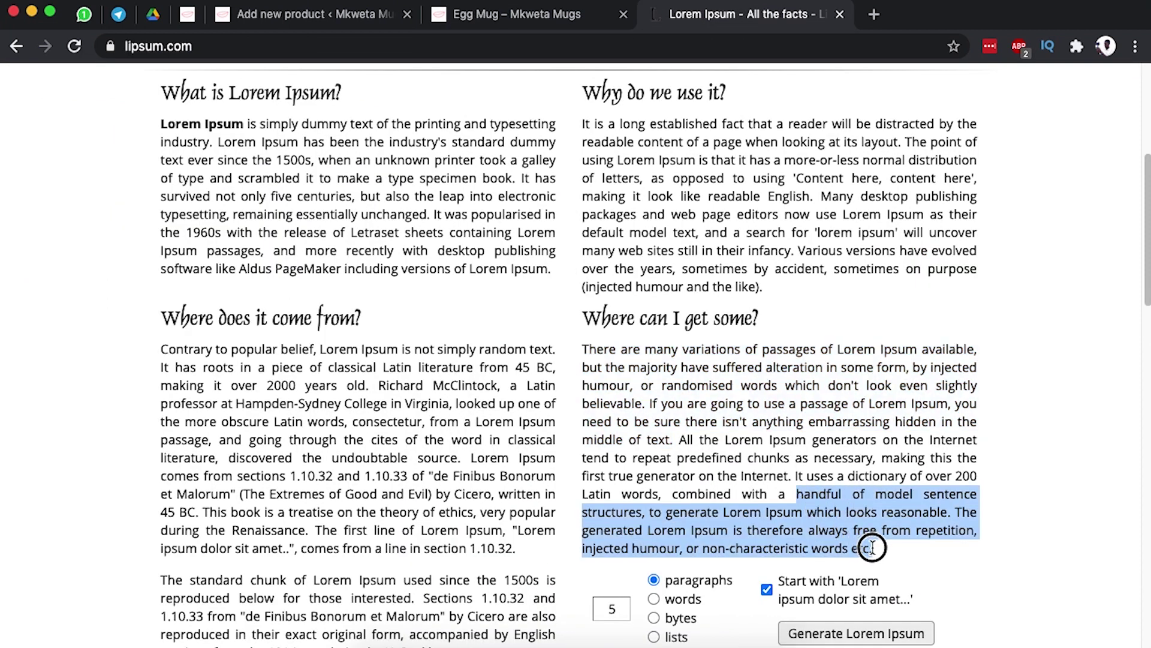
Paste the 'handful… words etc.' passage into variation #183's (White, Elephant) Description box
left_click(480, 15)
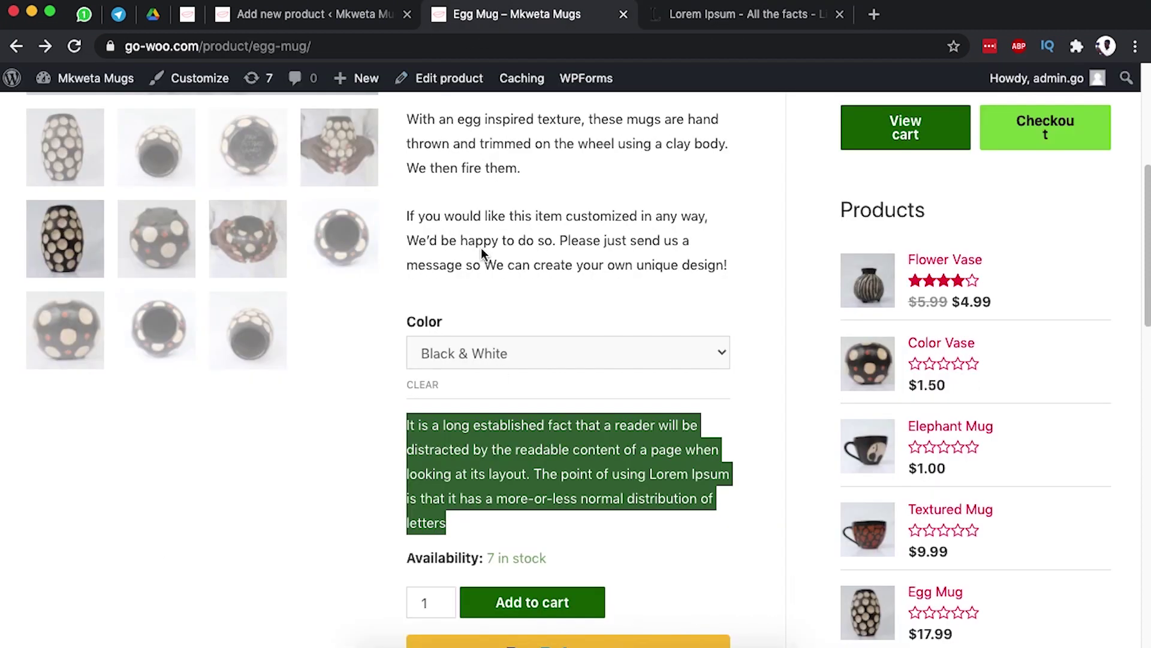
left_click(367, 15)
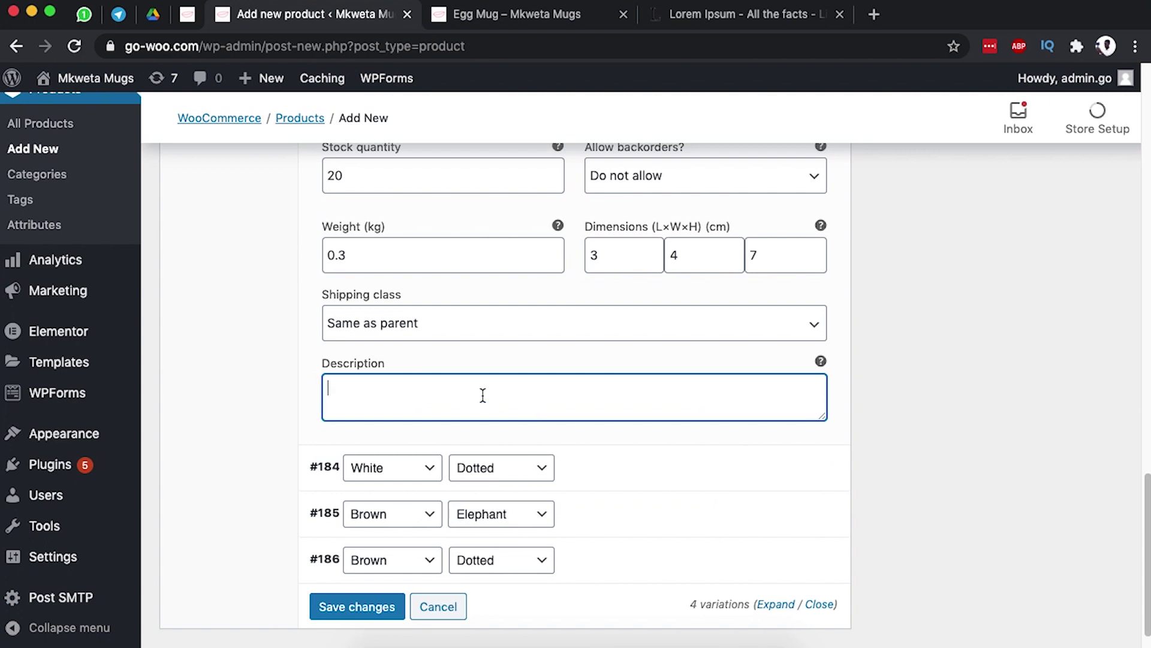
key("super+v")
scroll(890, 427, "up", 5)
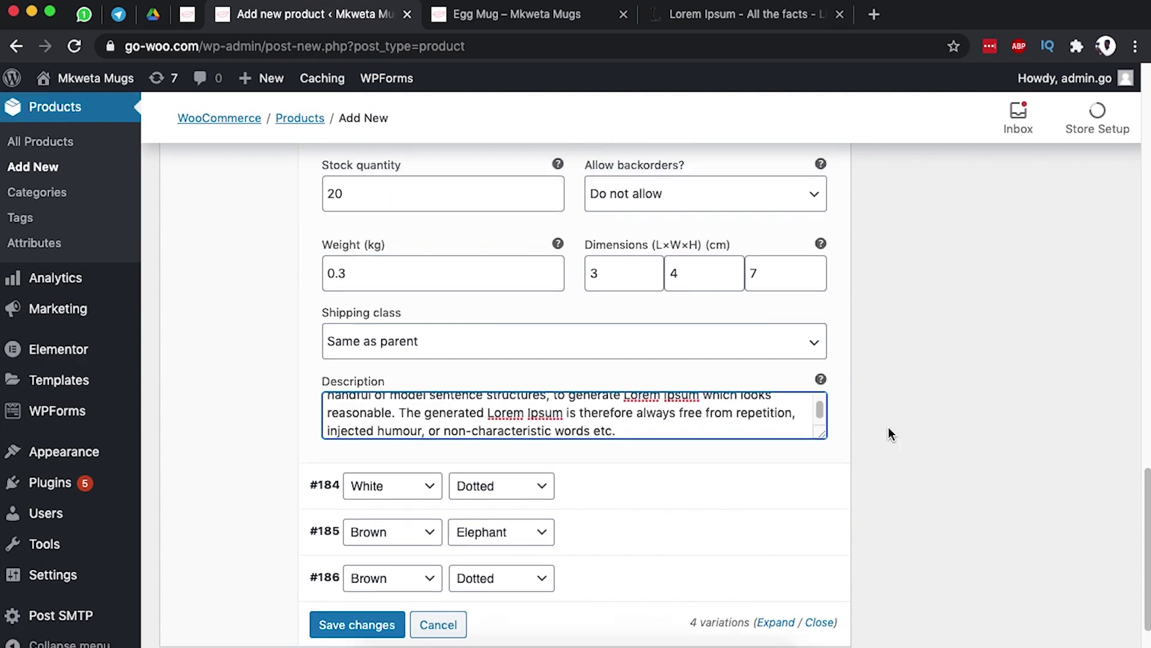
scroll(890, 435, "up", 4)
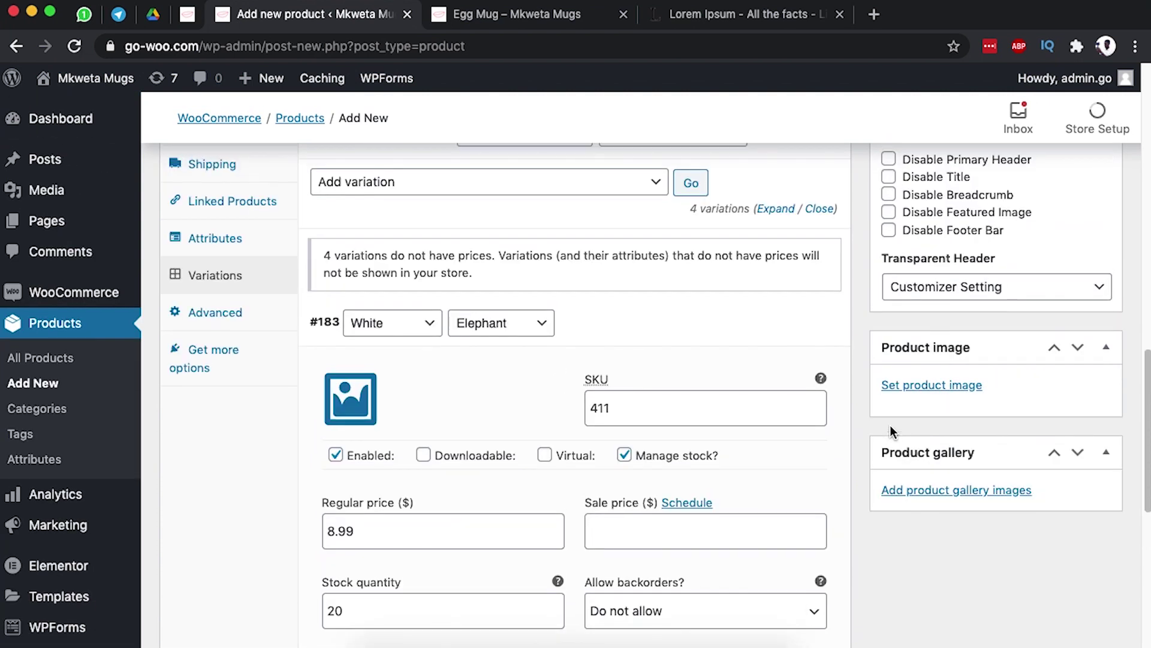
scroll(878, 429, "up", 1)
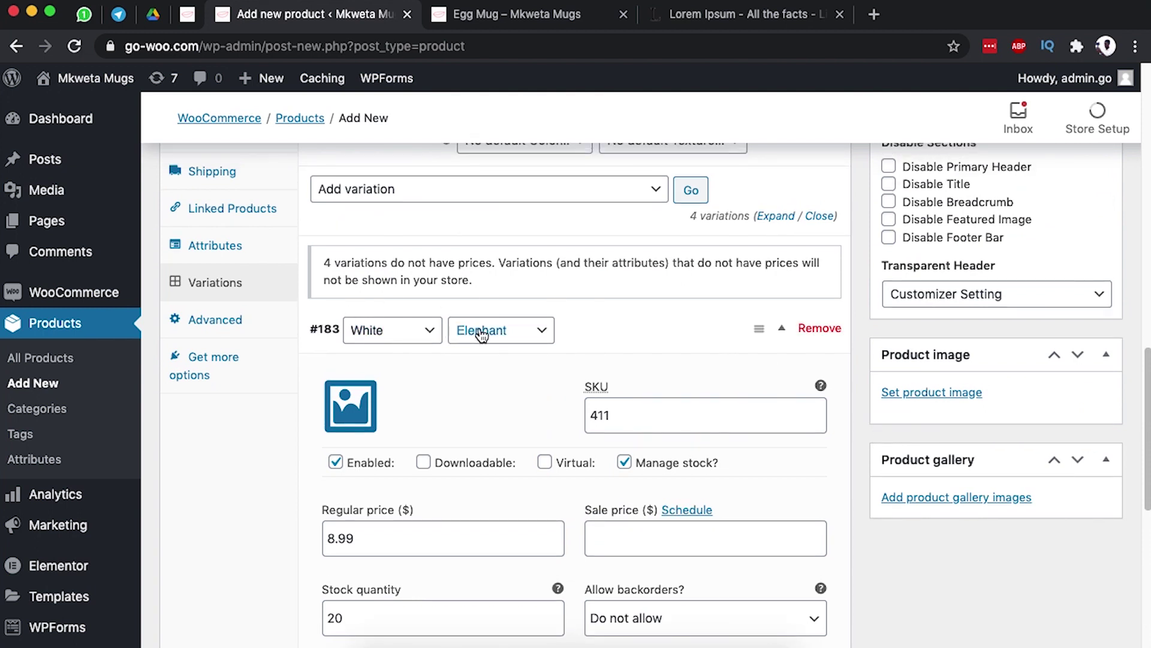
Upload Cup-2.jpg to the media library and set it as variation #183's image
left_click(351, 405)
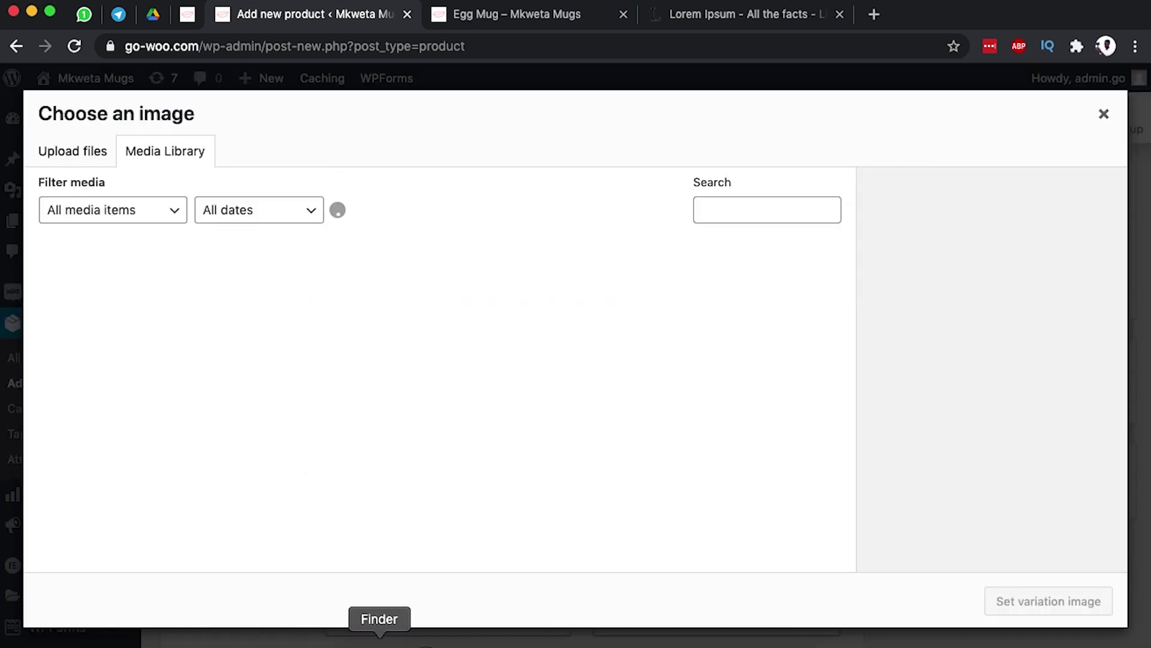
left_click(378, 637)
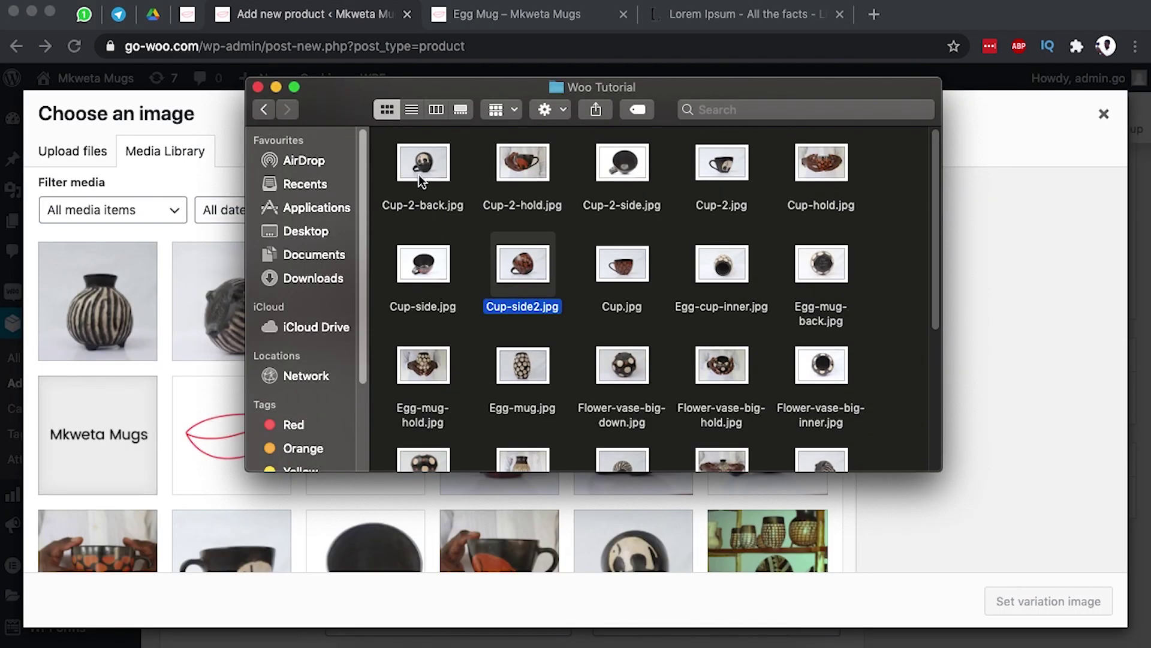
left_click(422, 170)
left_click(722, 163)
left_click_drag(722, 165, 150, 305)
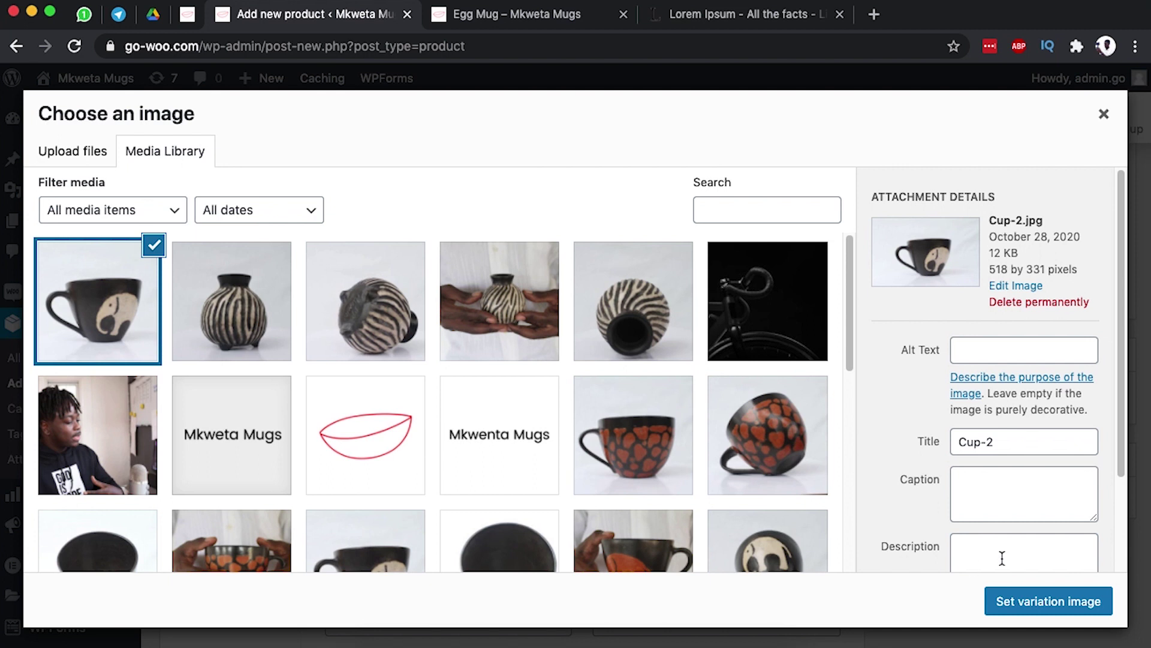
left_click(1034, 601)
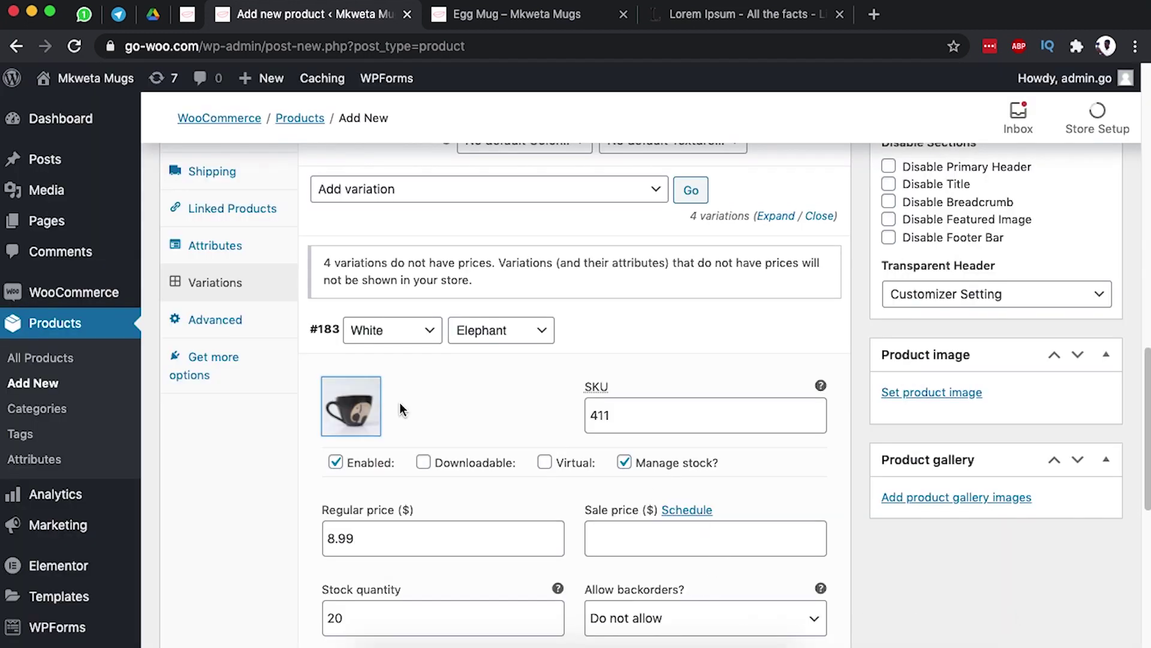
Expand variation #184 to review its details
scroll(858, 603, "down", 3)
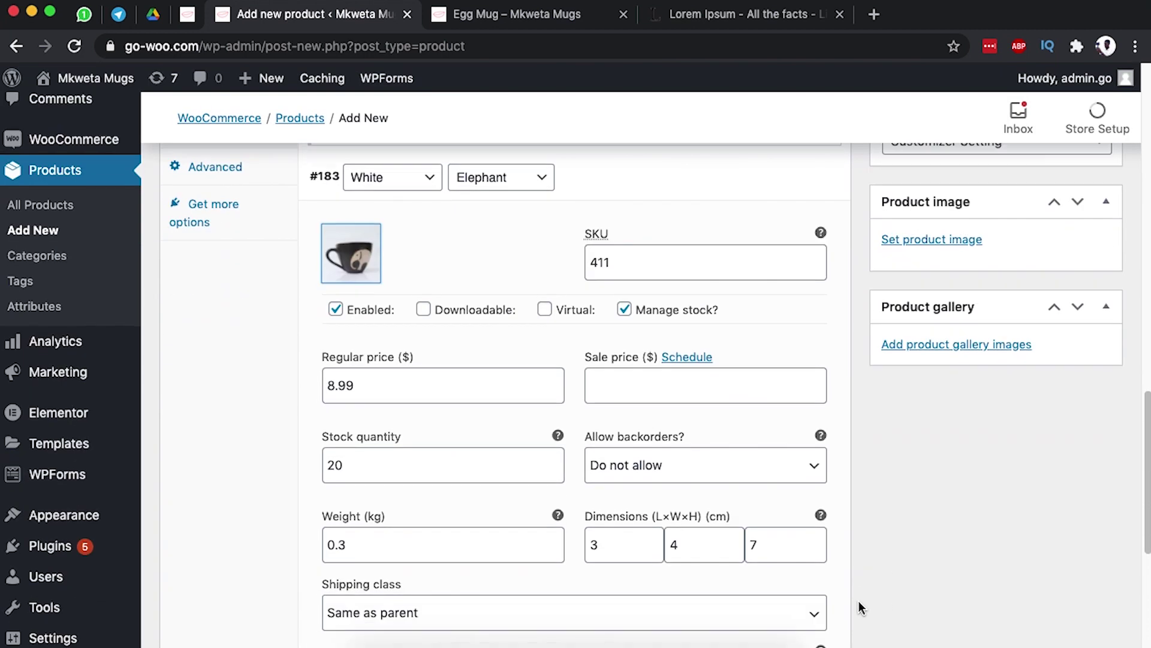
scroll(858, 600, "down", 6)
scroll(838, 574, "up", 3)
scroll(839, 583, "down", 1)
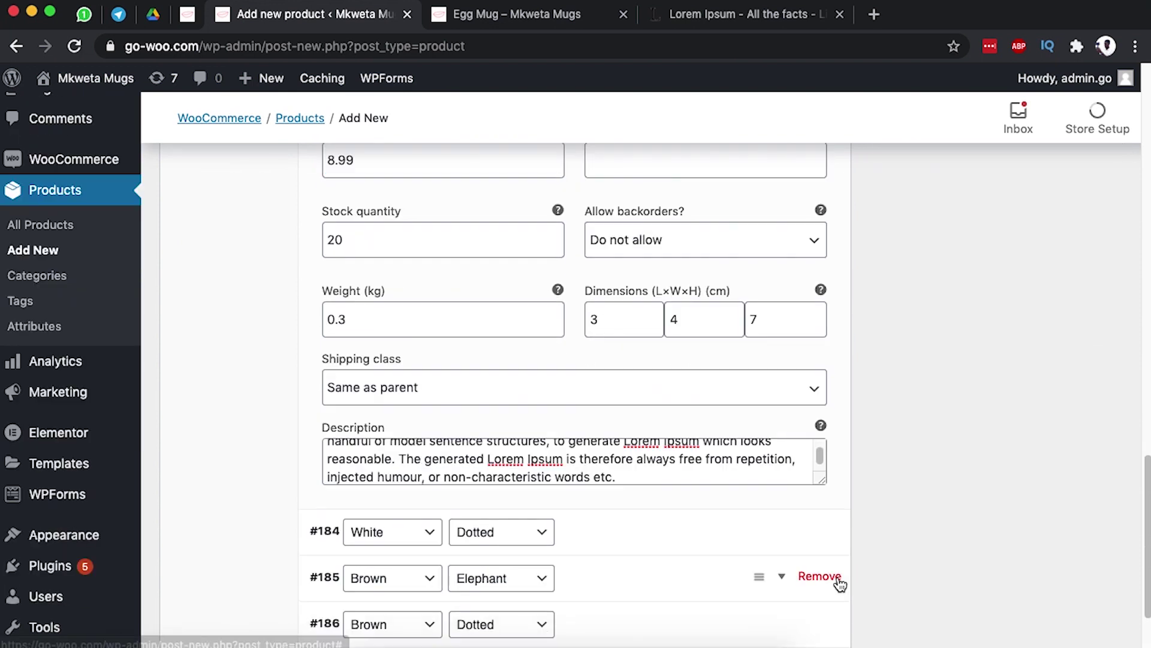
scroll(838, 579, "down", 2)
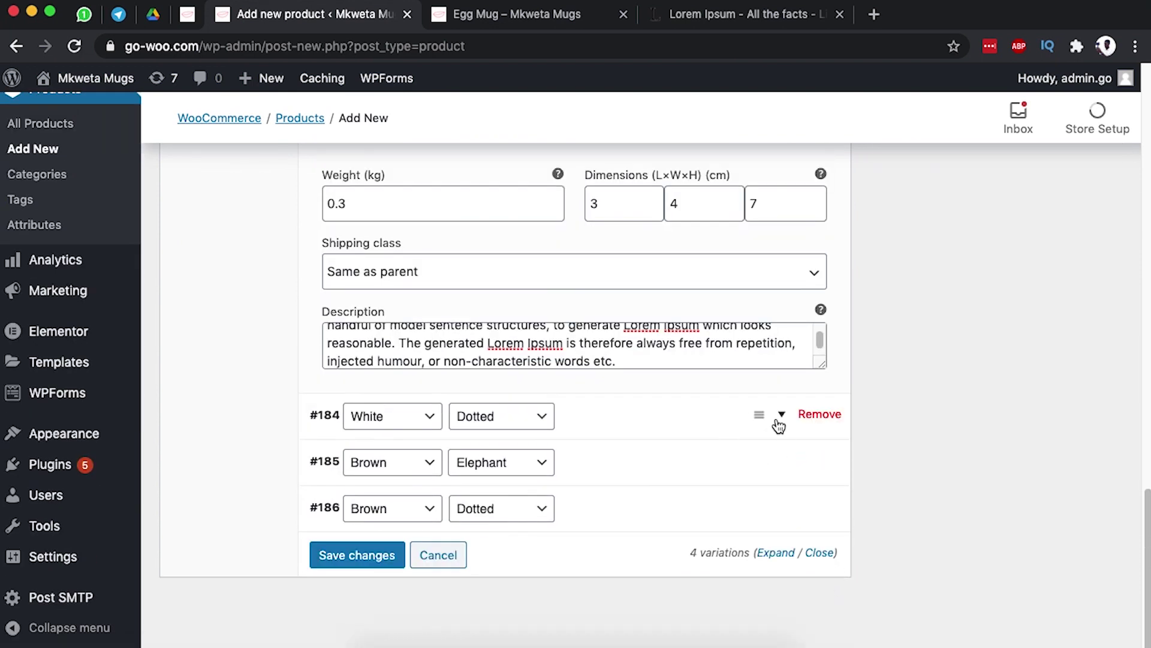
left_click(781, 417)
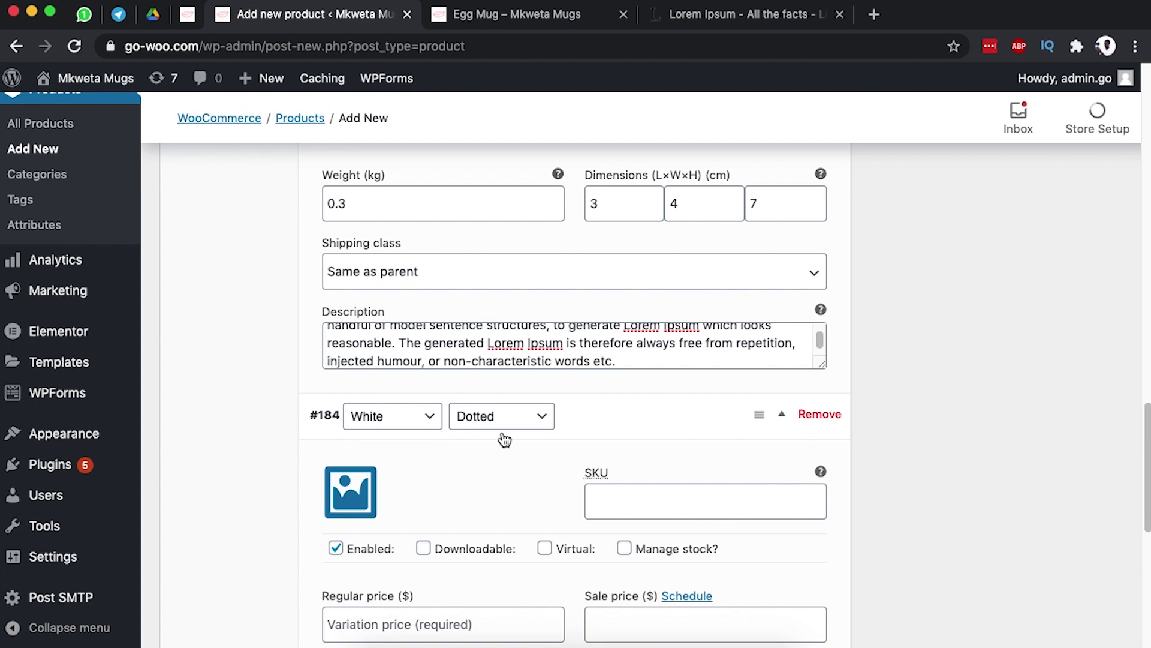
scroll(505, 440, "down", 2)
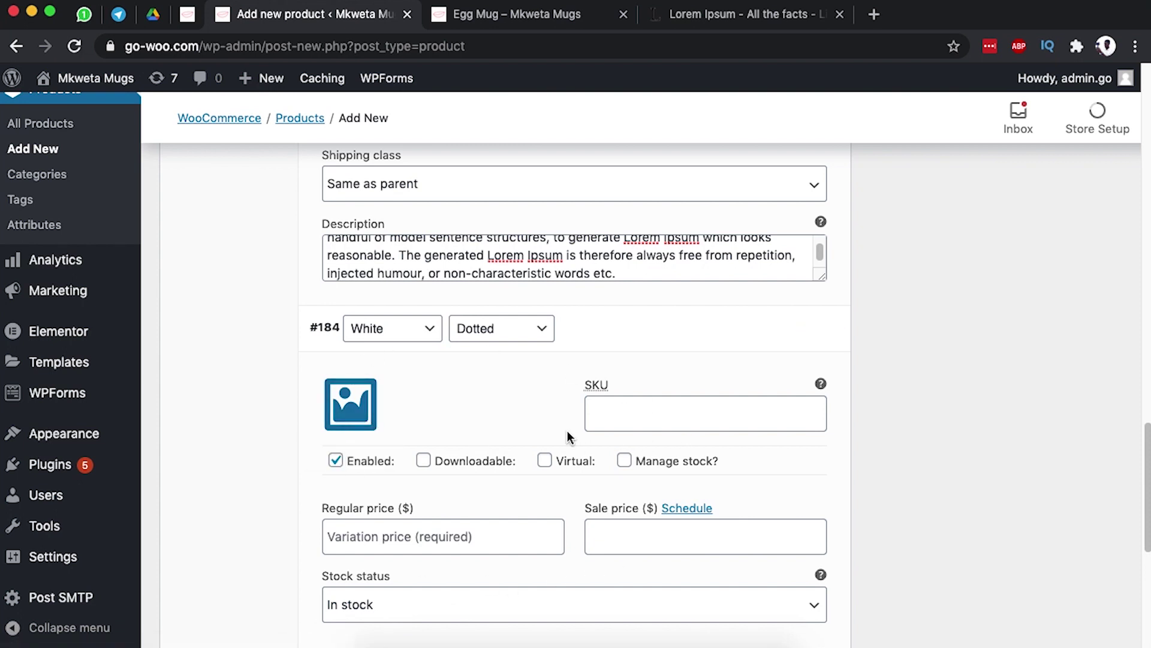
scroll(579, 437, "down", 2)
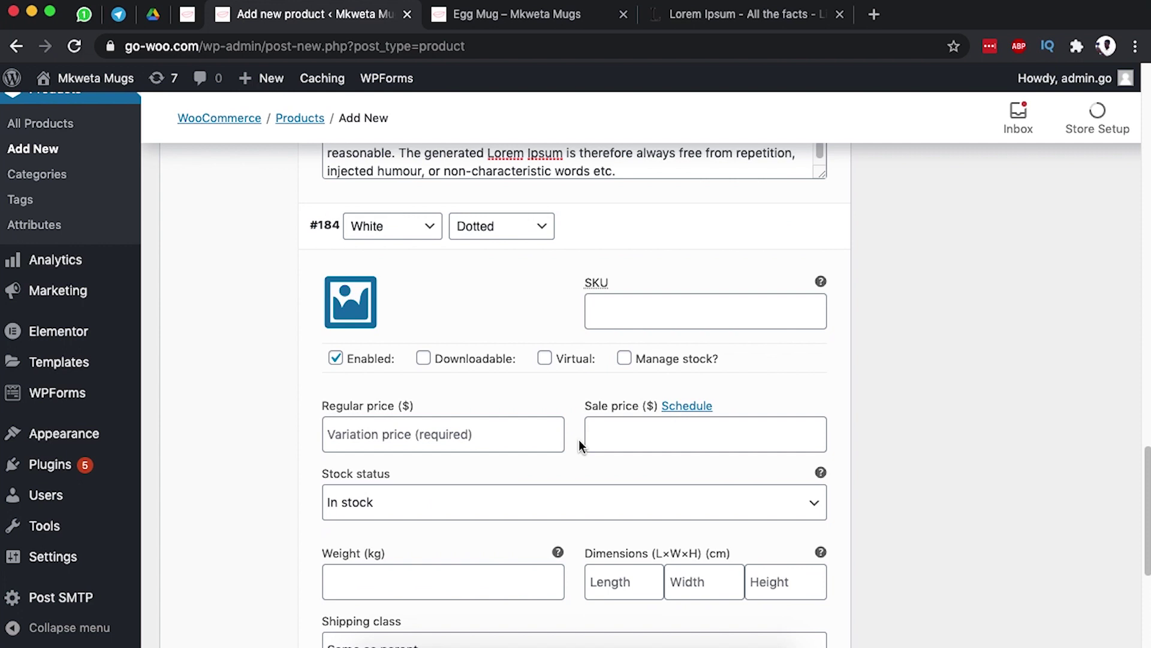
scroll(579, 439, "up", 1)
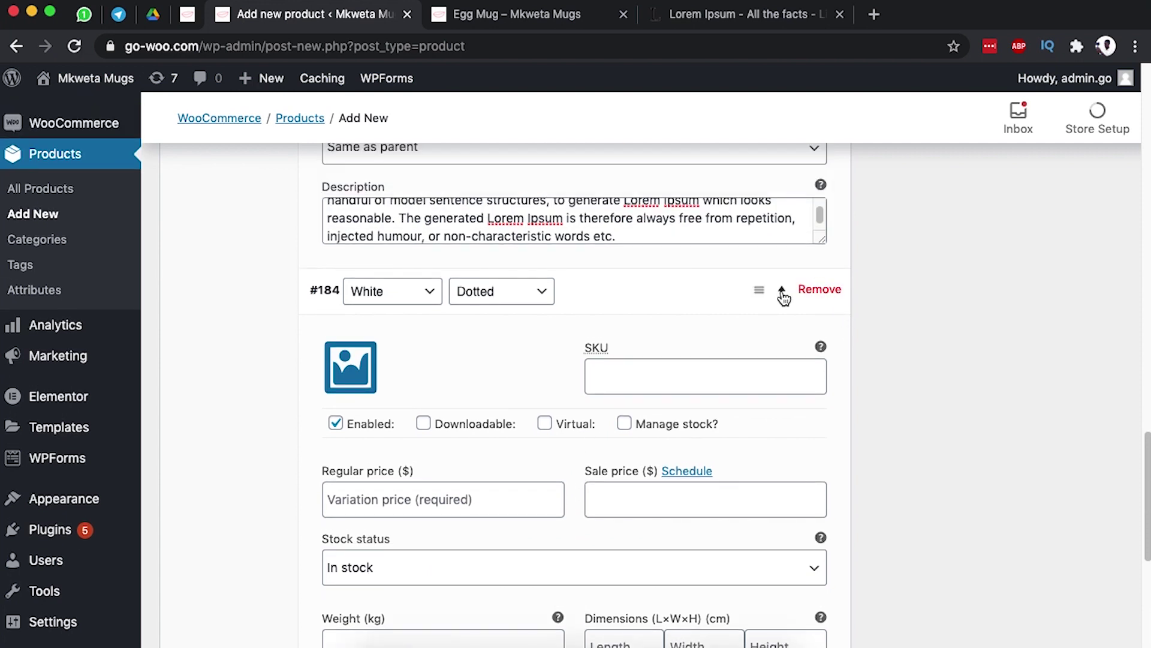
Collapse variation #184 and expand variation #185 (Brown, Elephant)
left_click(783, 292)
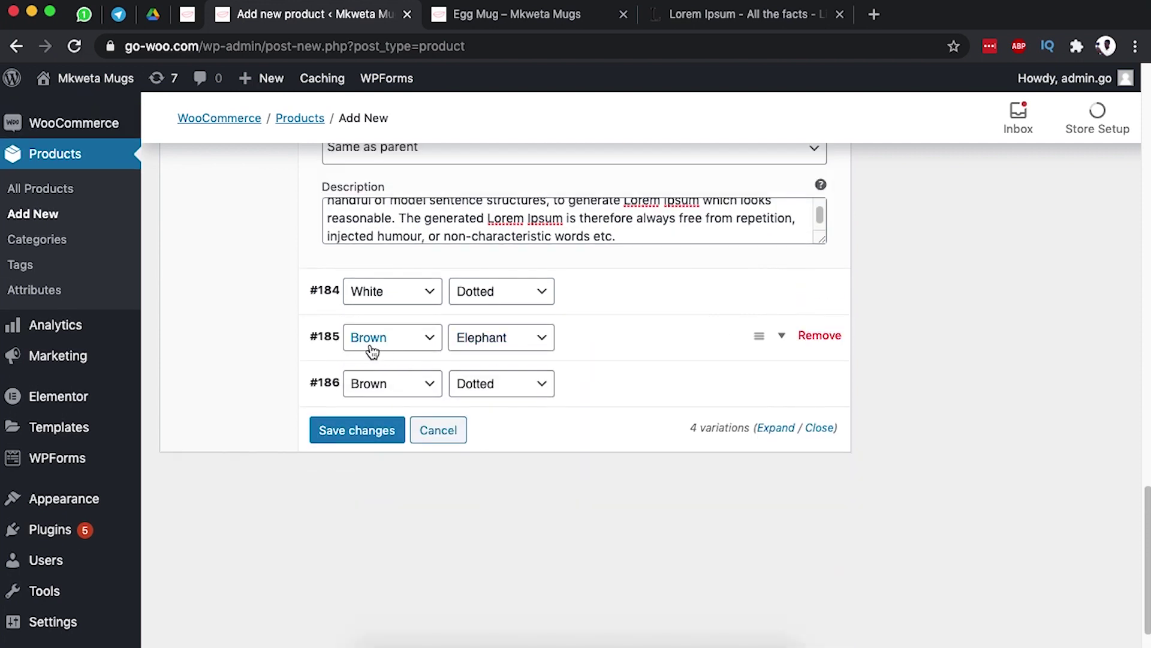
left_click(781, 336)
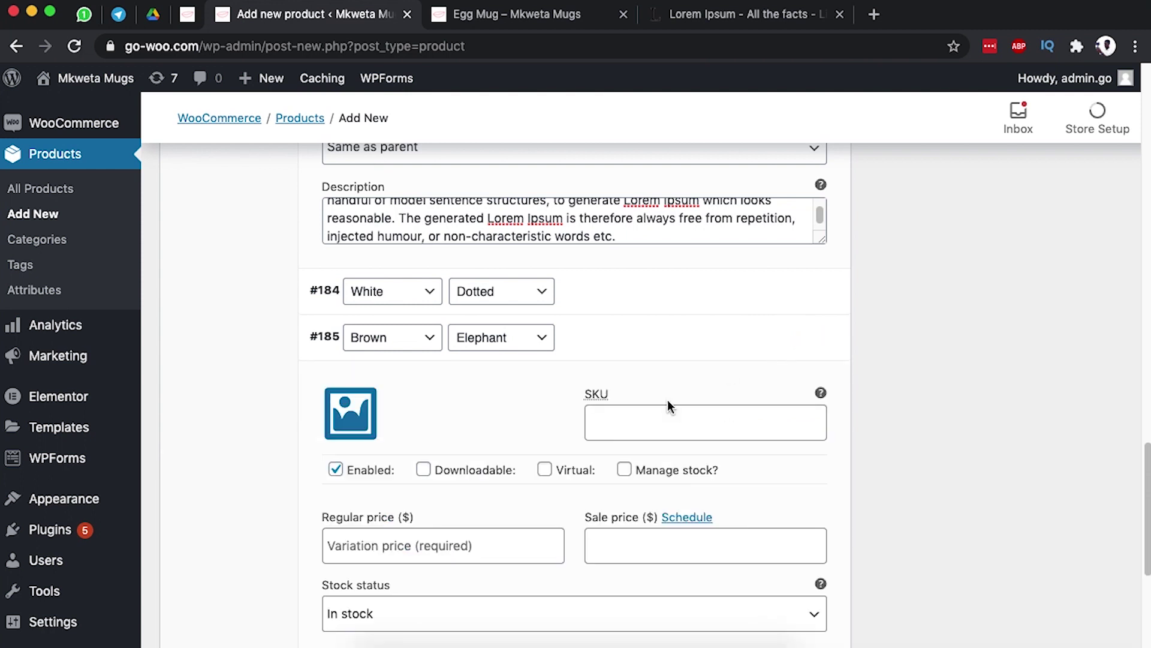
scroll(577, 448, "down", 2)
scroll(584, 378, "up", 10)
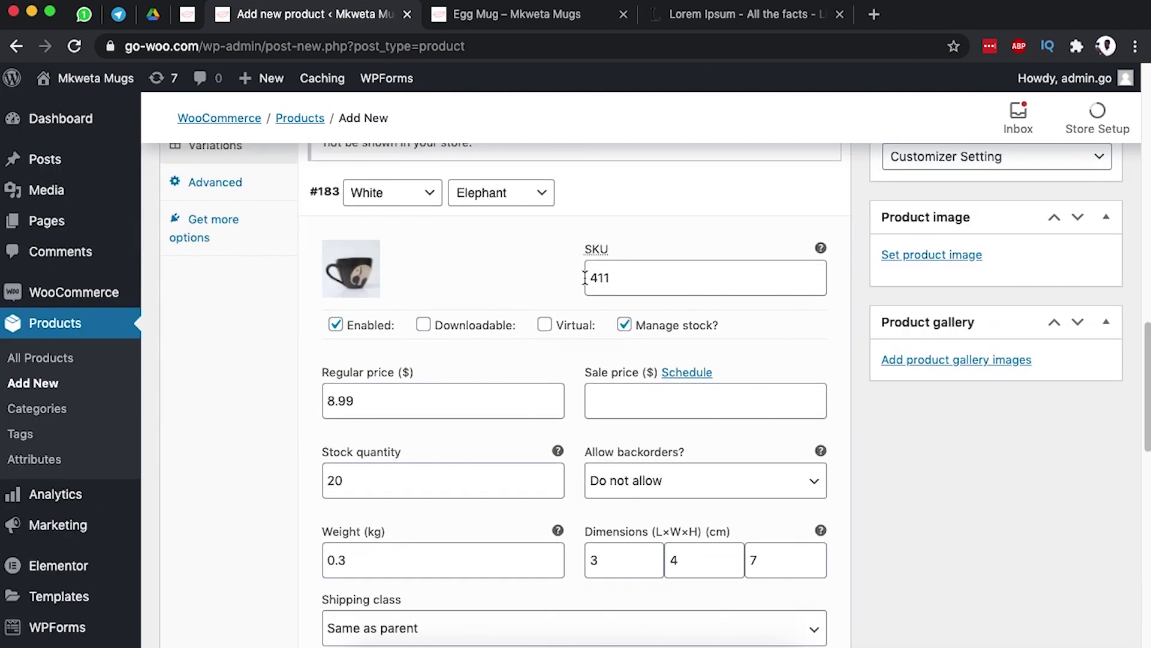
scroll(571, 420, "down", 7)
scroll(571, 440, "down", 2)
Give variation #185 SKU 412, managed stock of 20 and regular price 8.99
left_click(621, 379)
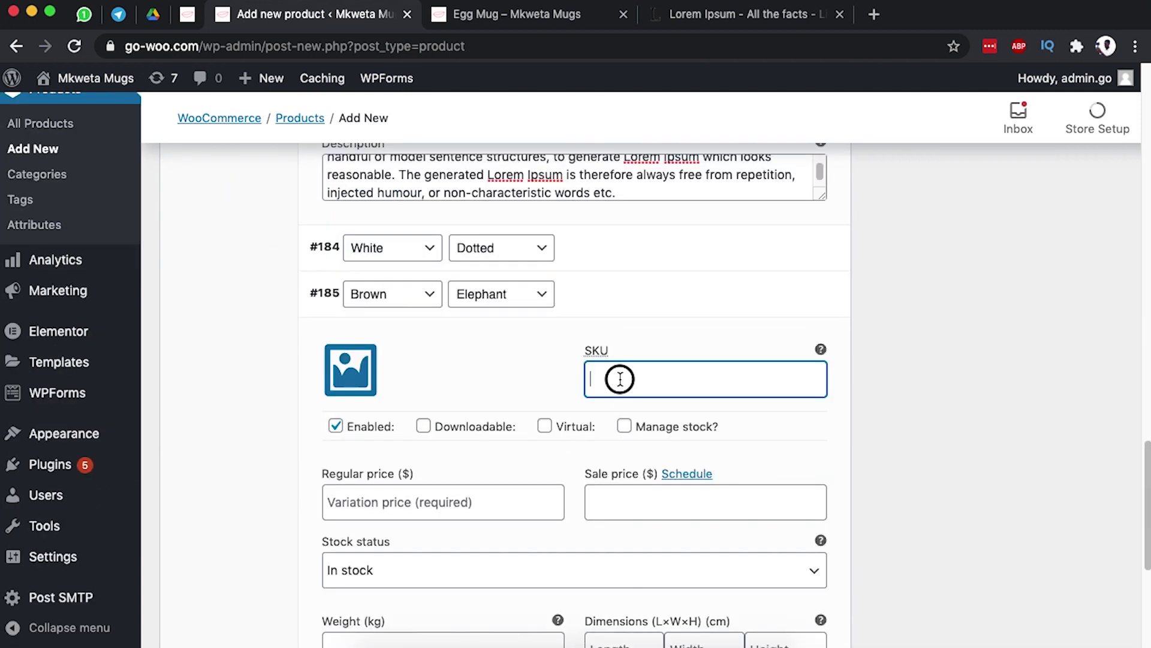
type("412")
scroll(596, 420, "down", 2)
left_click(624, 331)
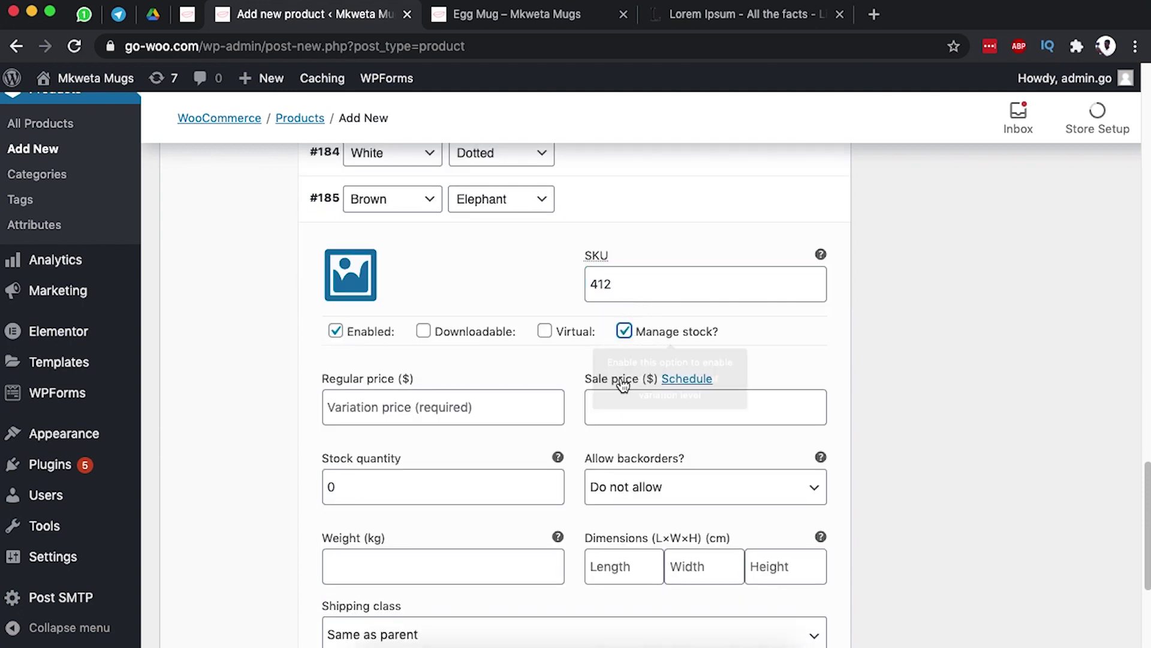
left_click(315, 487)
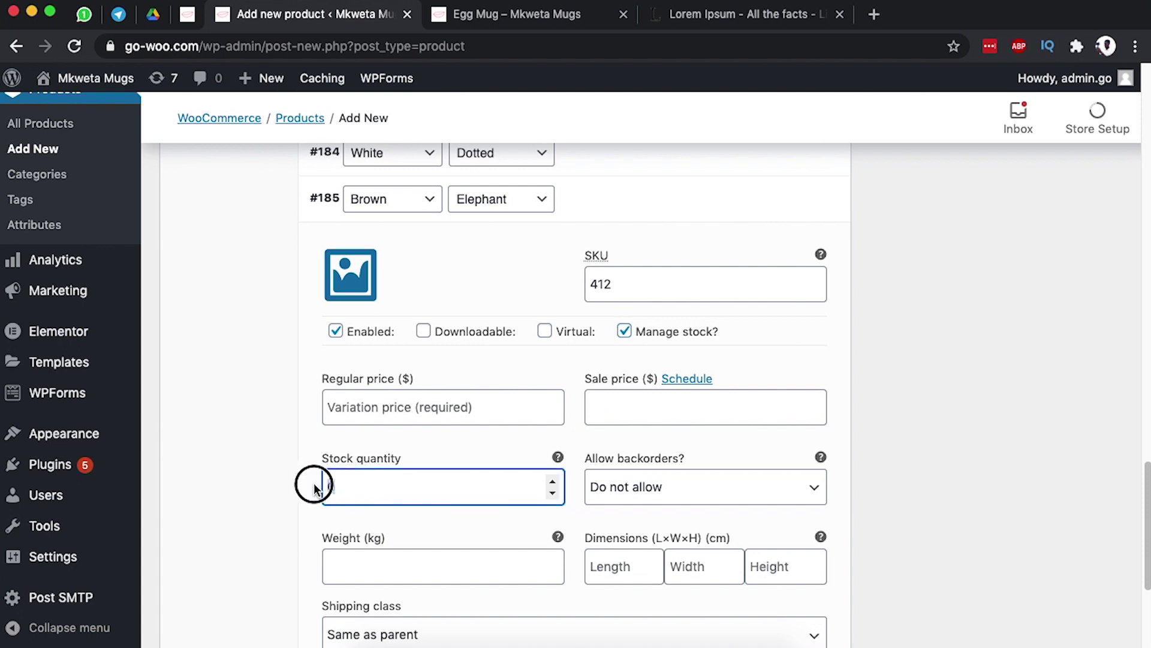
double_click(314, 487)
type("0")
left_click(399, 407)
type("8")
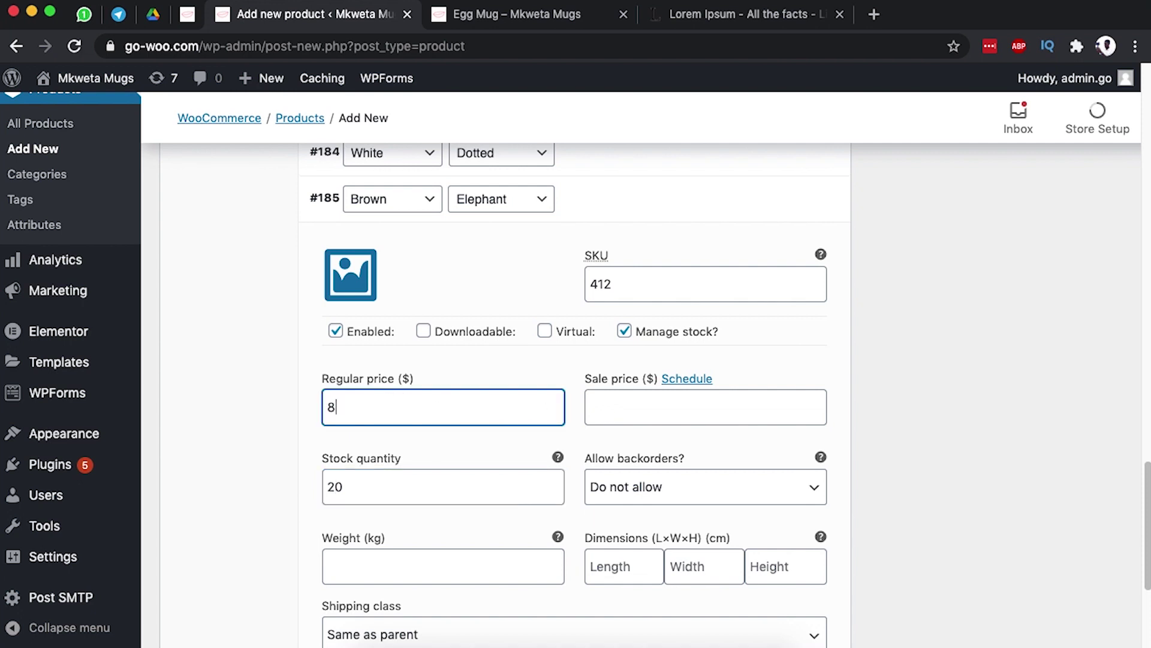
type(".99")
Set variation #185's dimensions to 3×4×7 and its weight to 0.3 kg
scroll(432, 468, "down", 3)
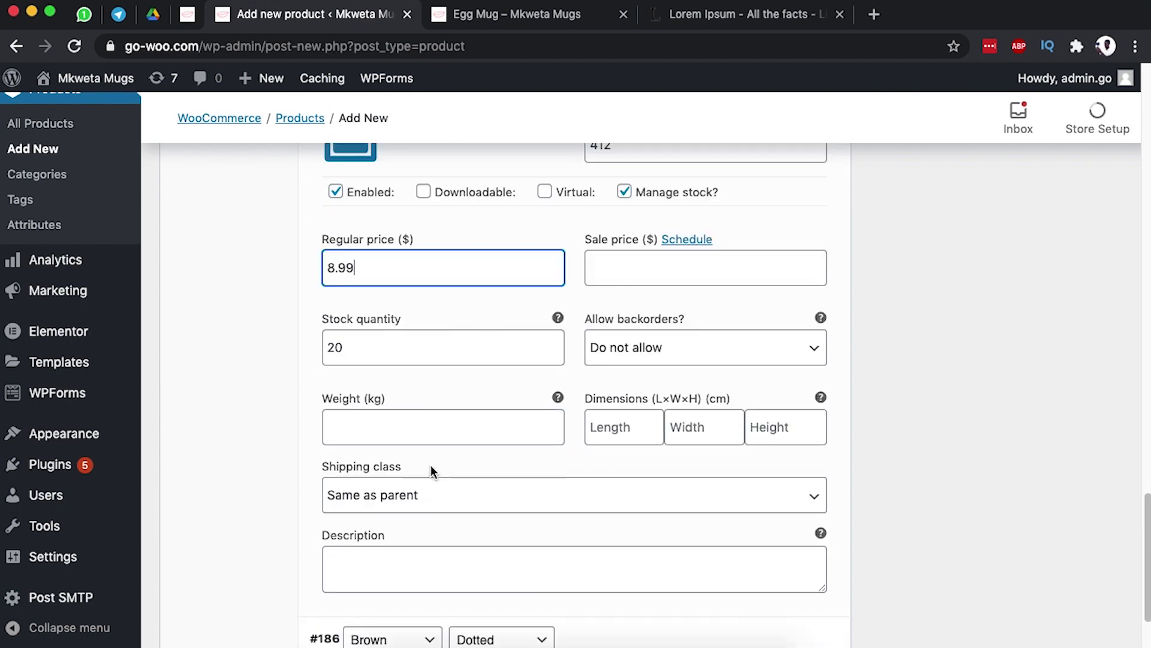
left_click(618, 433)
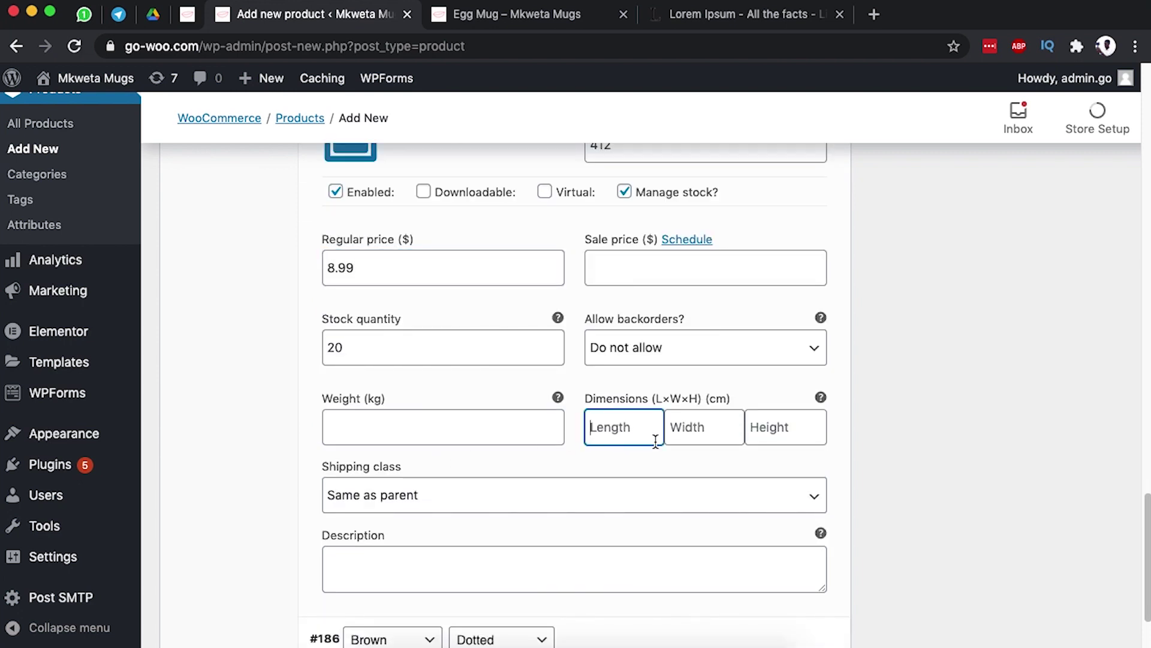
type("3")
left_click(700, 431)
type("4")
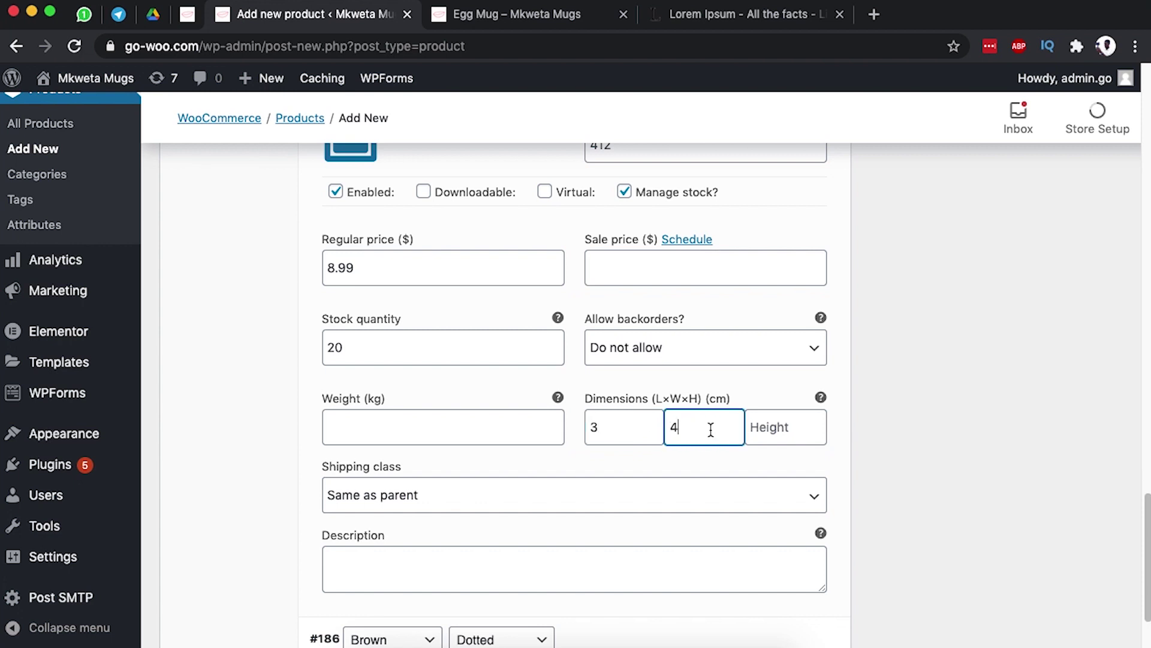
left_click(762, 427)
type("7")
left_click(418, 428)
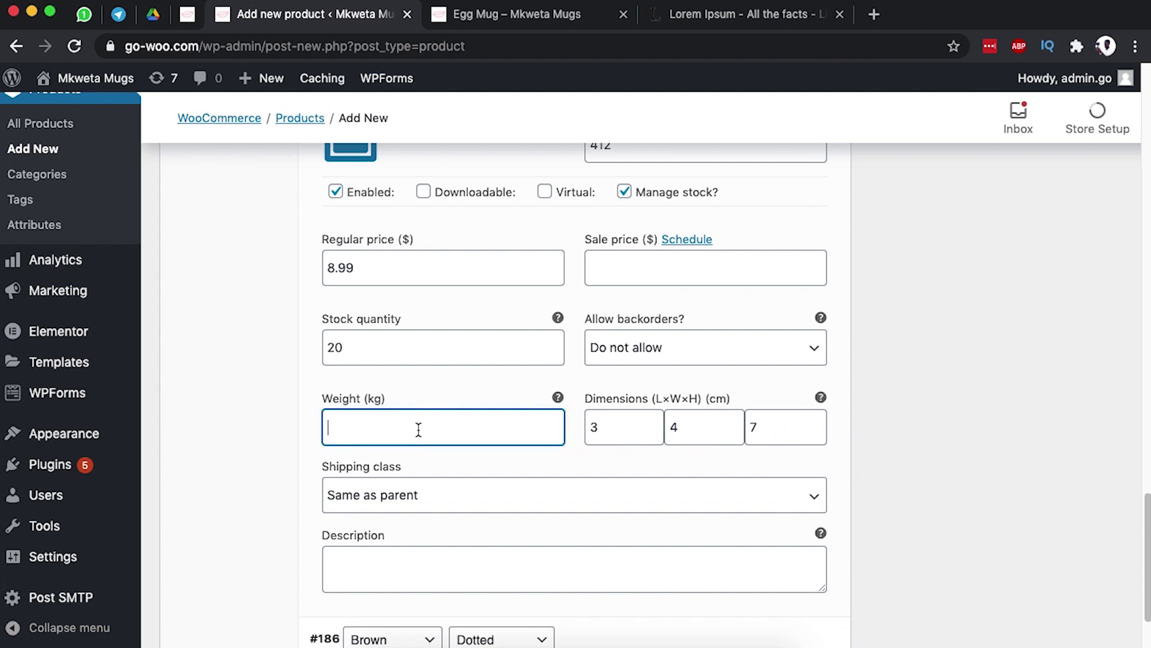
scroll(419, 430, "up", 10)
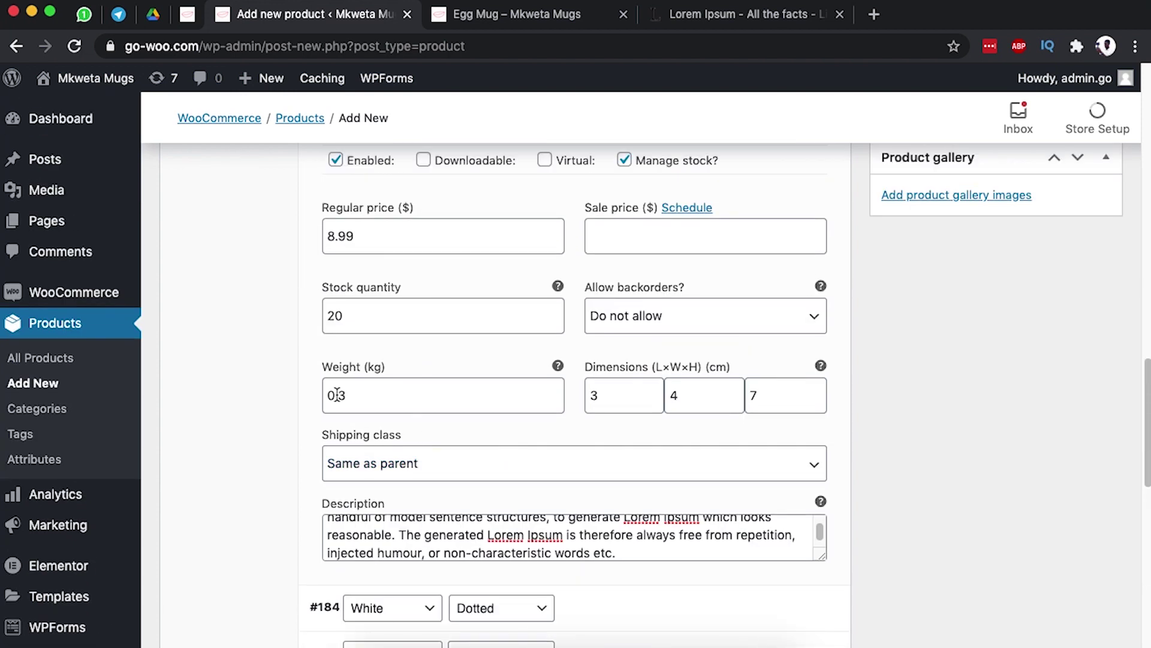
scroll(350, 414, "down", 1)
scroll(300, 450, "down", 5)
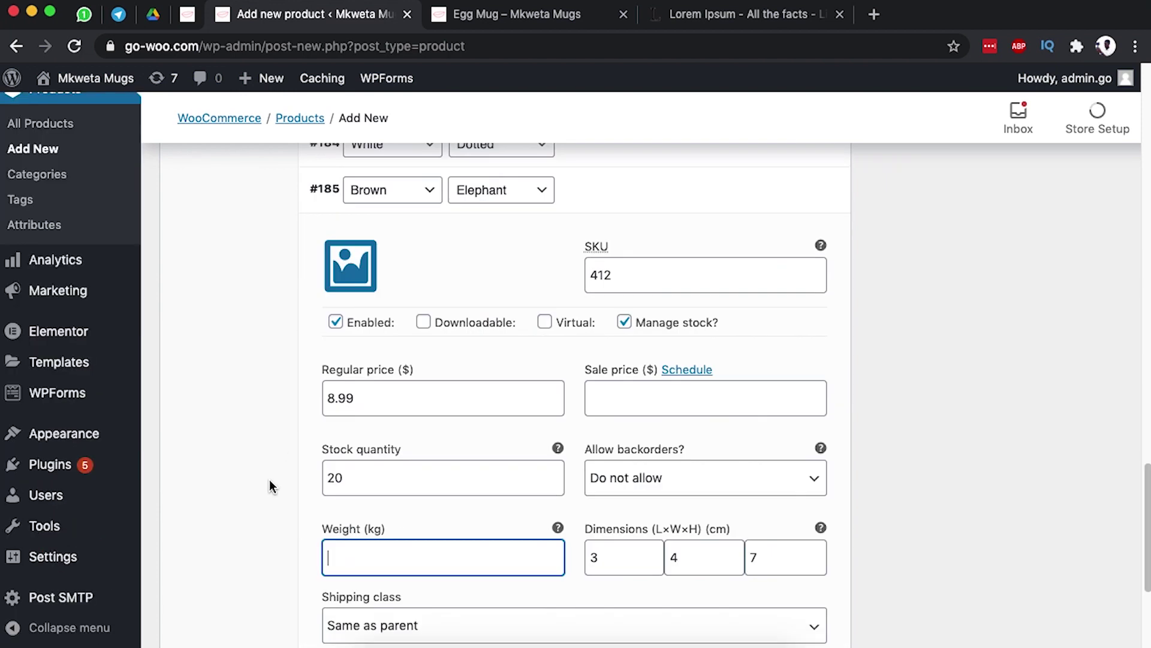
left_click(352, 552)
type("0.3")
Copy a lipsum.com paragraph and paste it as variation #185's description
scroll(348, 564, "down", 4)
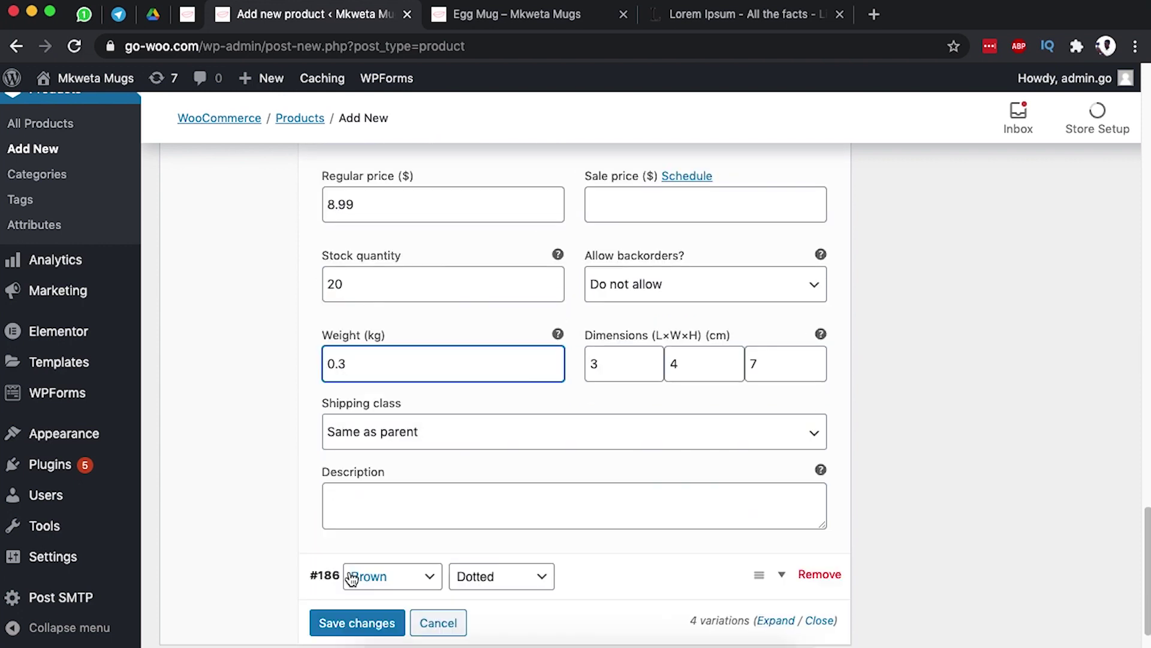
left_click(372, 442)
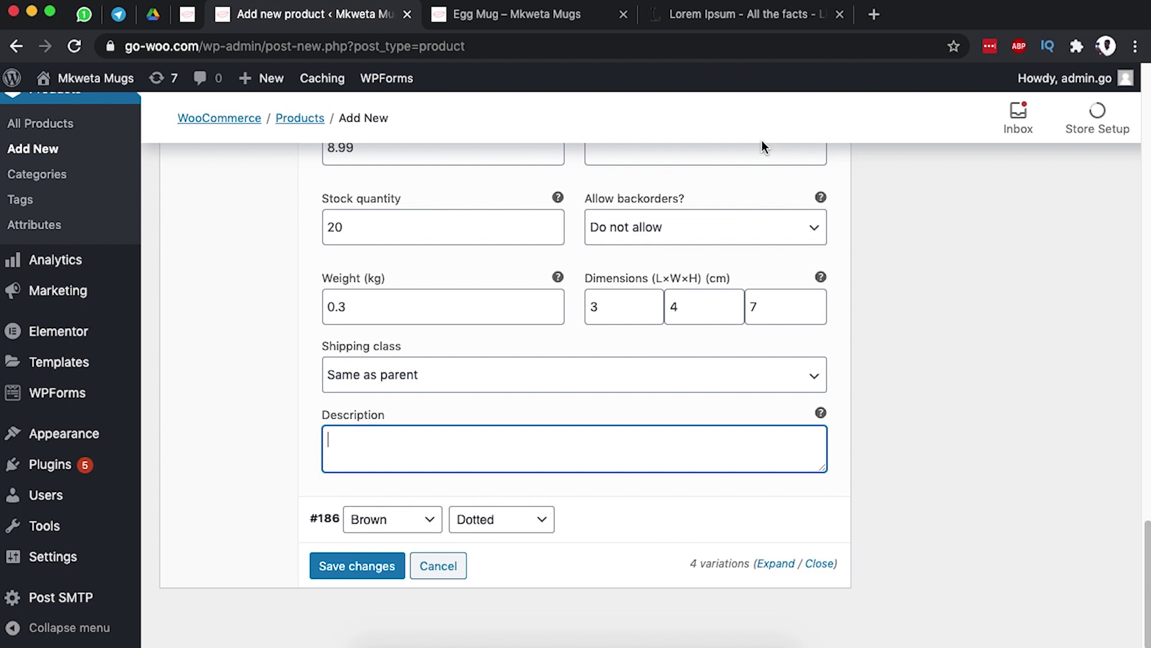
left_click(749, 19)
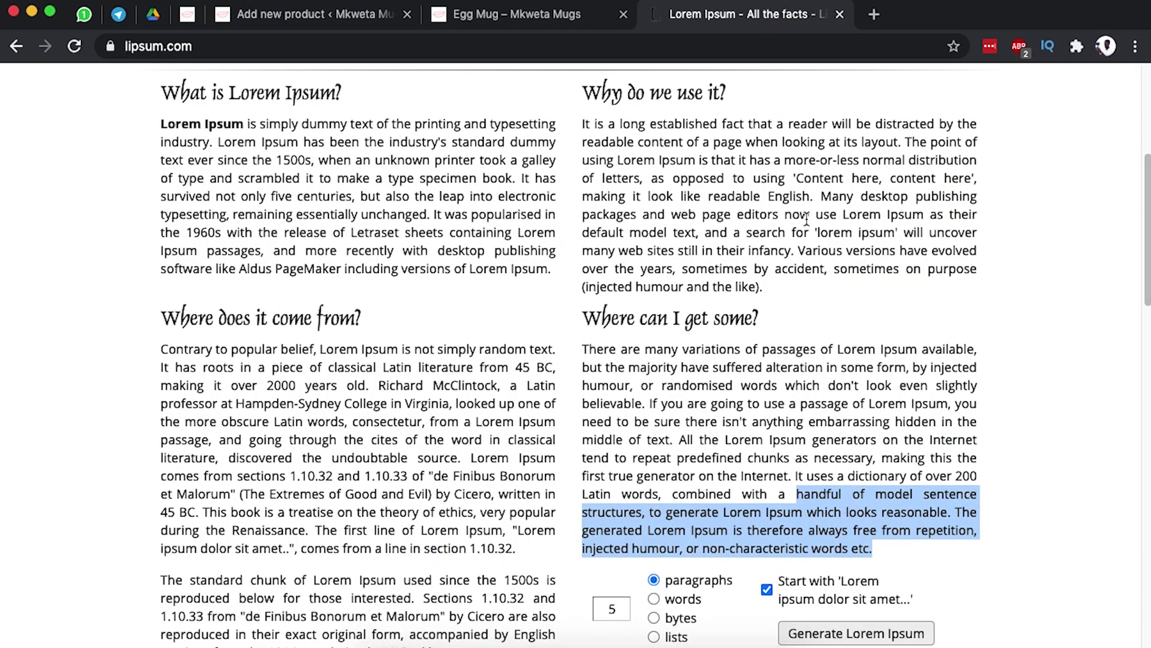
left_click_drag(818, 202, 896, 248)
key("super+c")
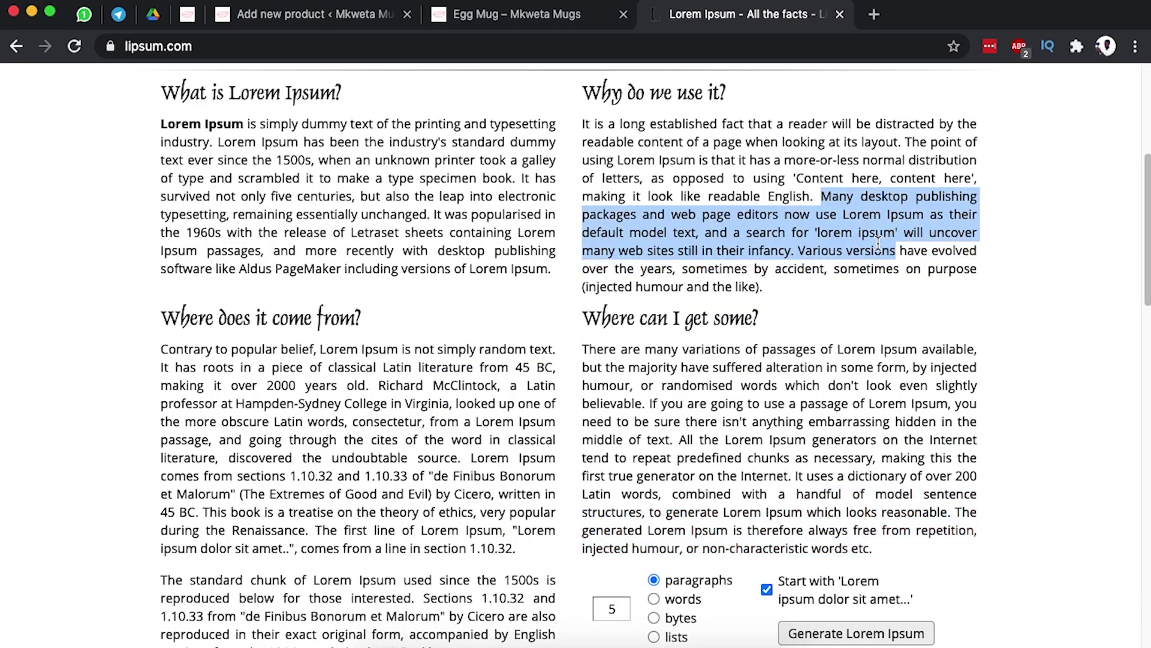
left_click(458, 21)
left_click(304, 17)
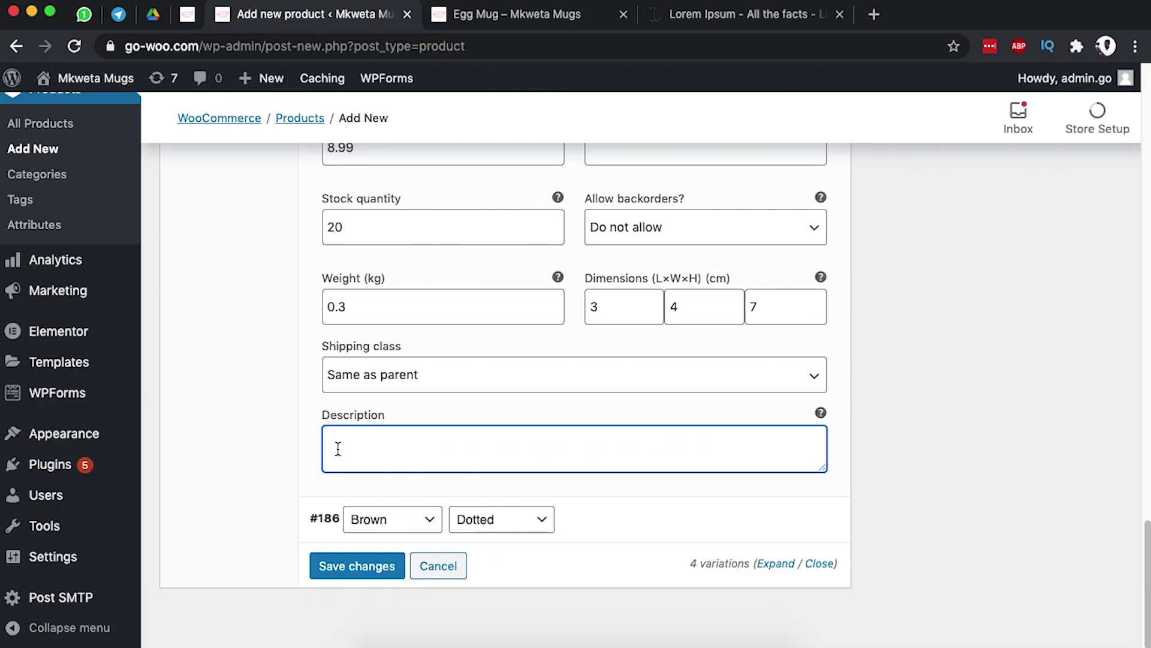
key("super+v")
scroll(279, 413, "up", 5)
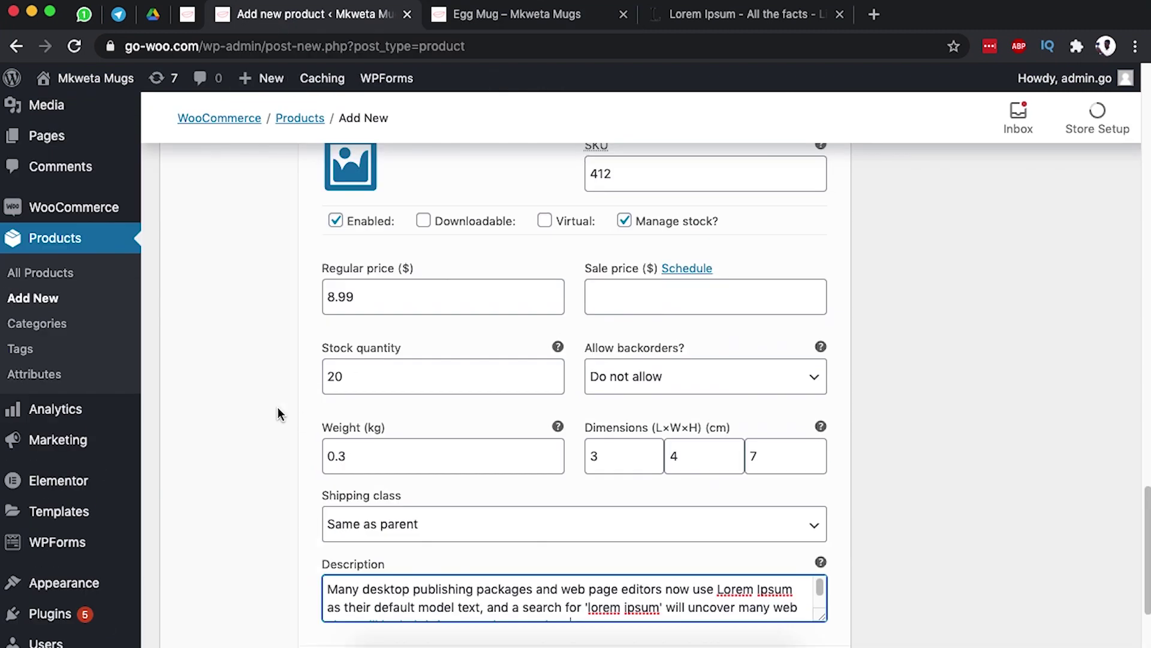
scroll(278, 414, "up", 2)
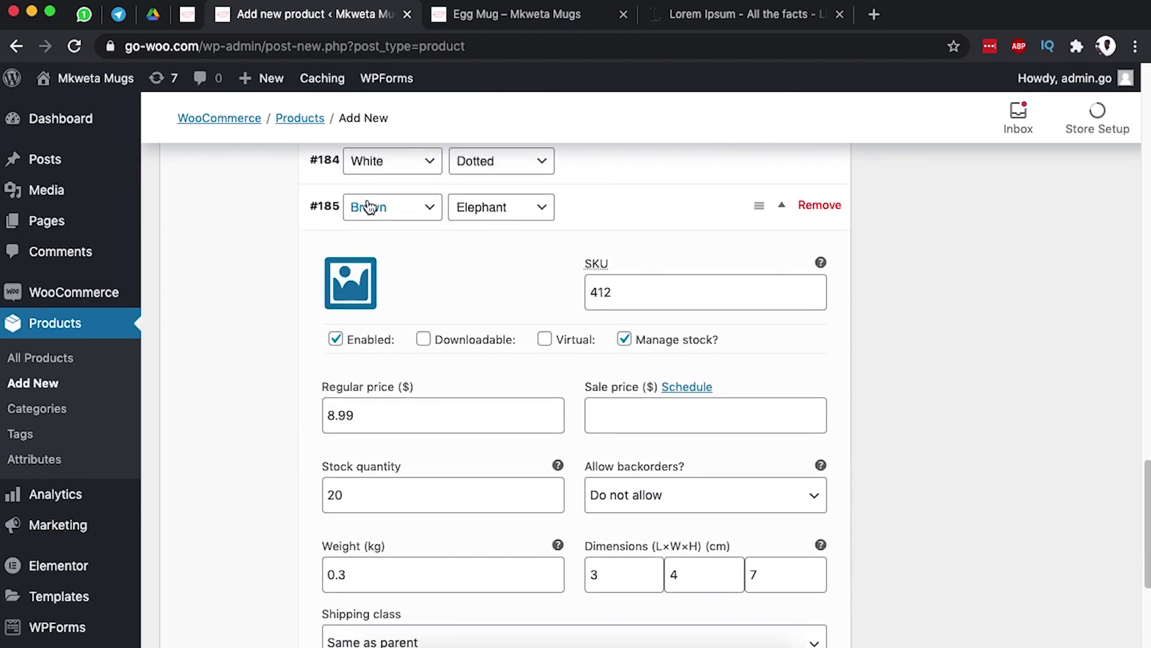
Upload Cup-2-hold.jpg and set it as variation #185's image
left_click(363, 297)
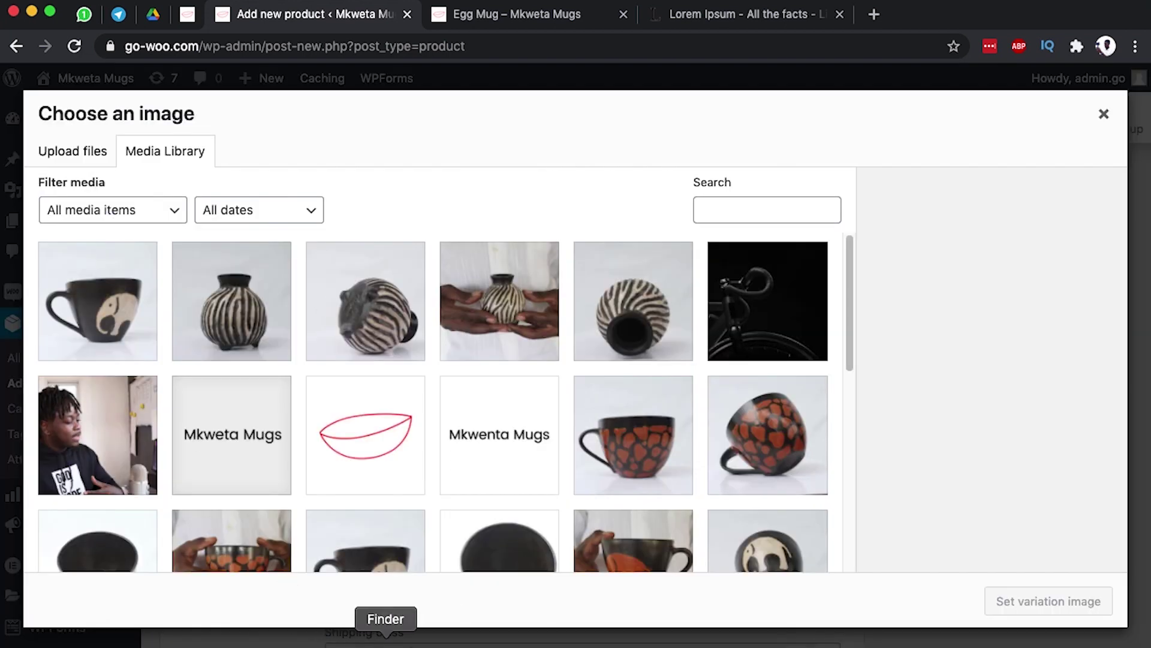
left_click(382, 642)
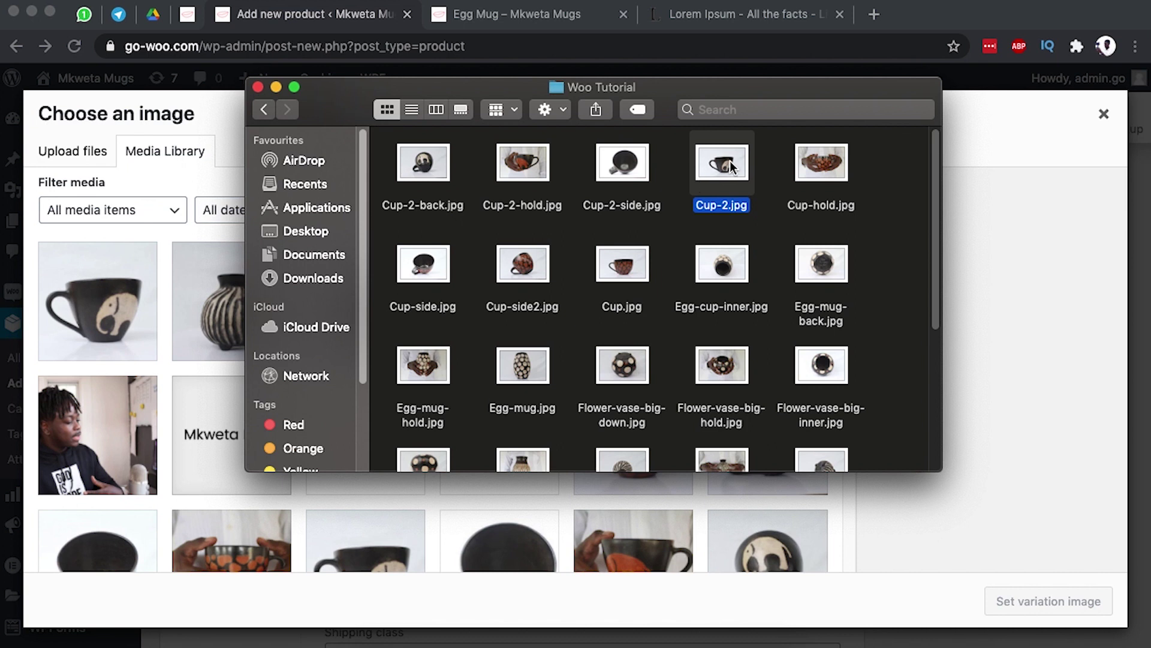
mouse_move(524, 166)
left_mouse_down()
mouse_move(267, 269)
mouse_move(543, 183)
mouse_move(545, 161)
mouse_move(520, 168)
left_mouse_up()
double_click(520, 168)
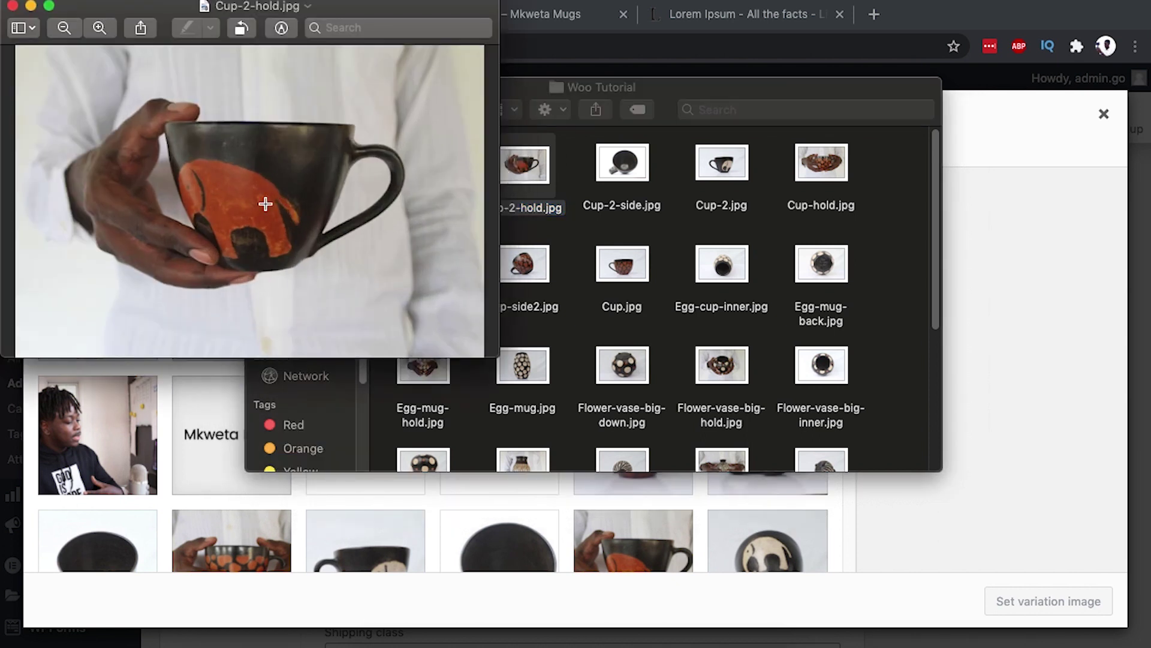
left_click(8, 5)
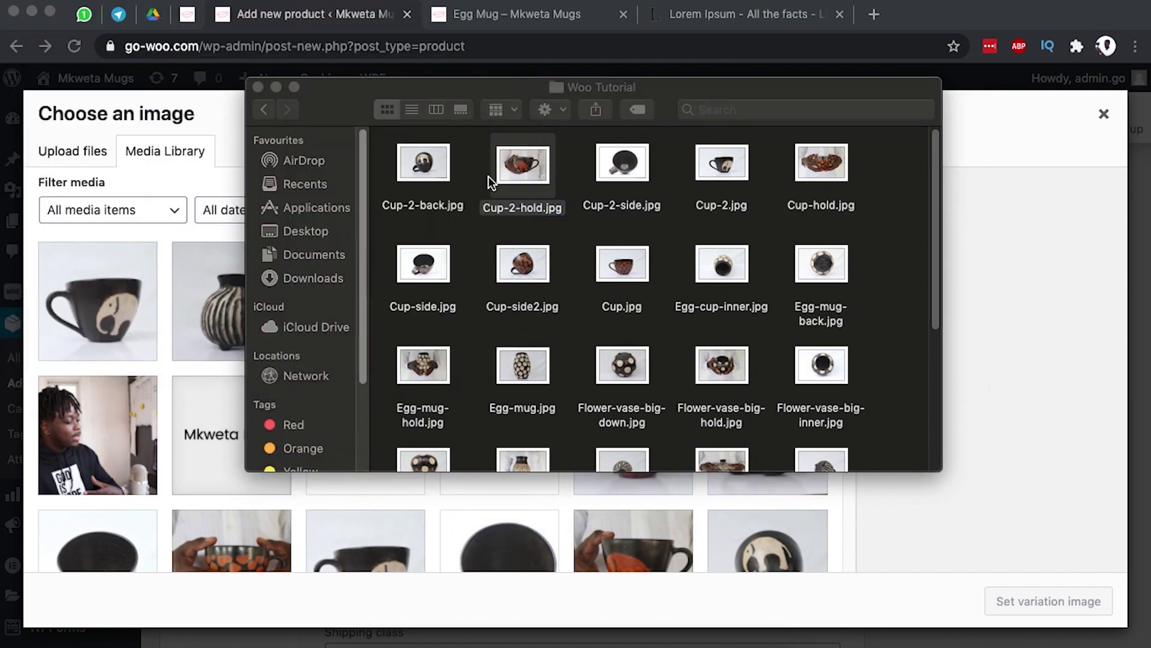
left_click_drag(509, 167, 372, 396)
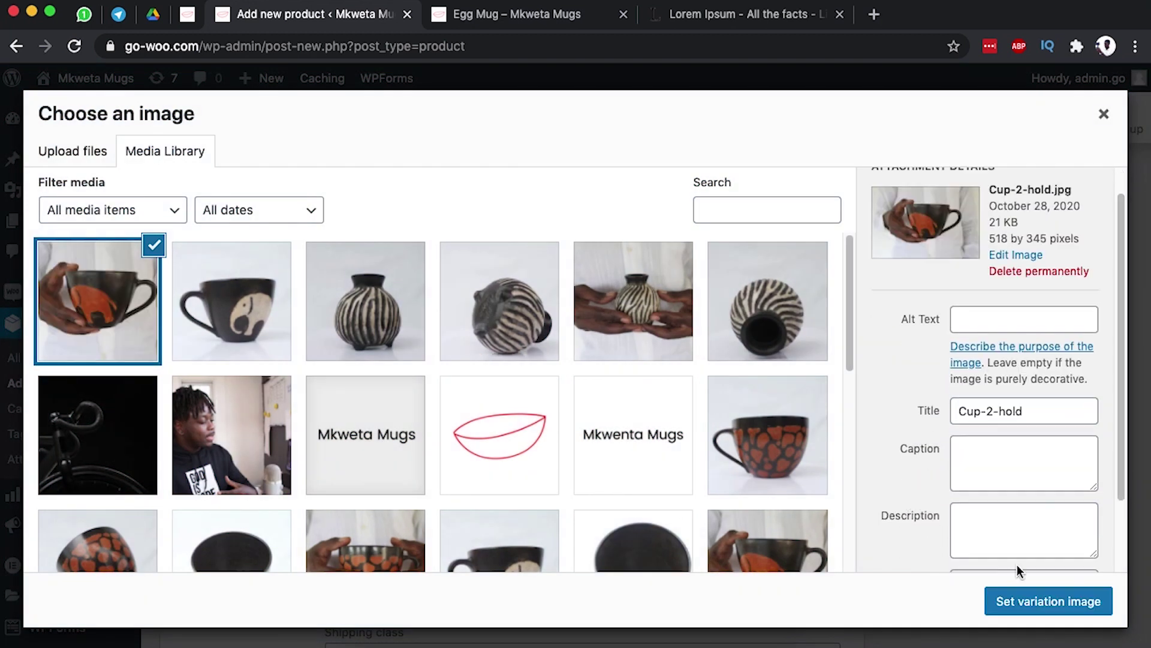
left_click(1028, 604)
scroll(930, 502, "down", 5)
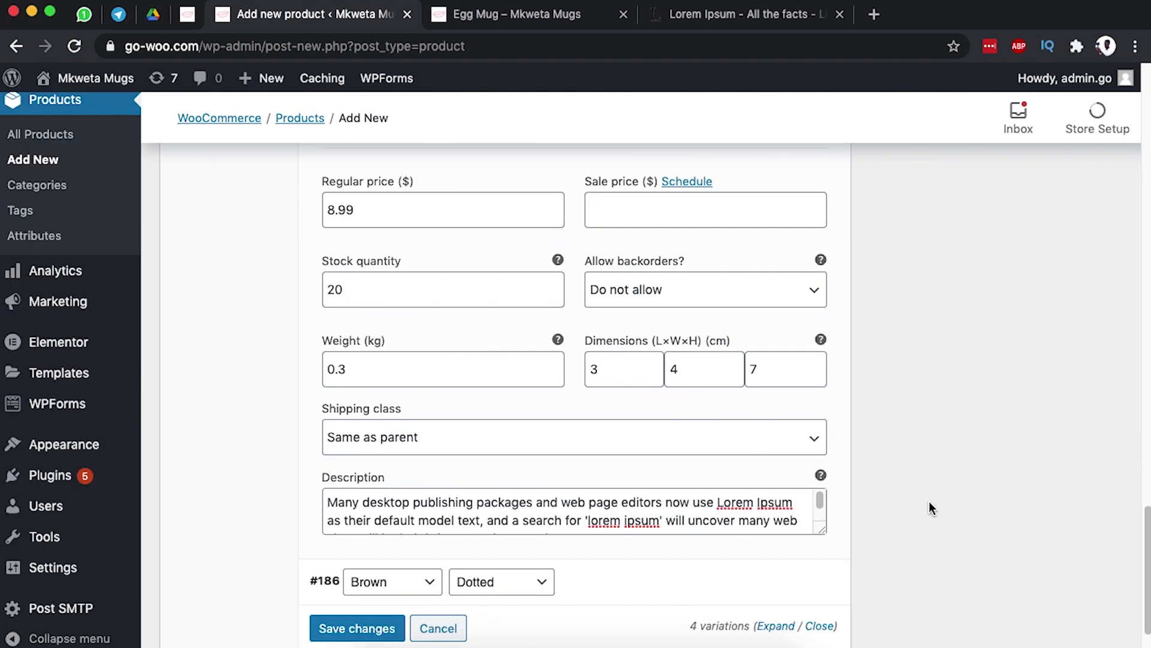
mouse_move(347, 507)
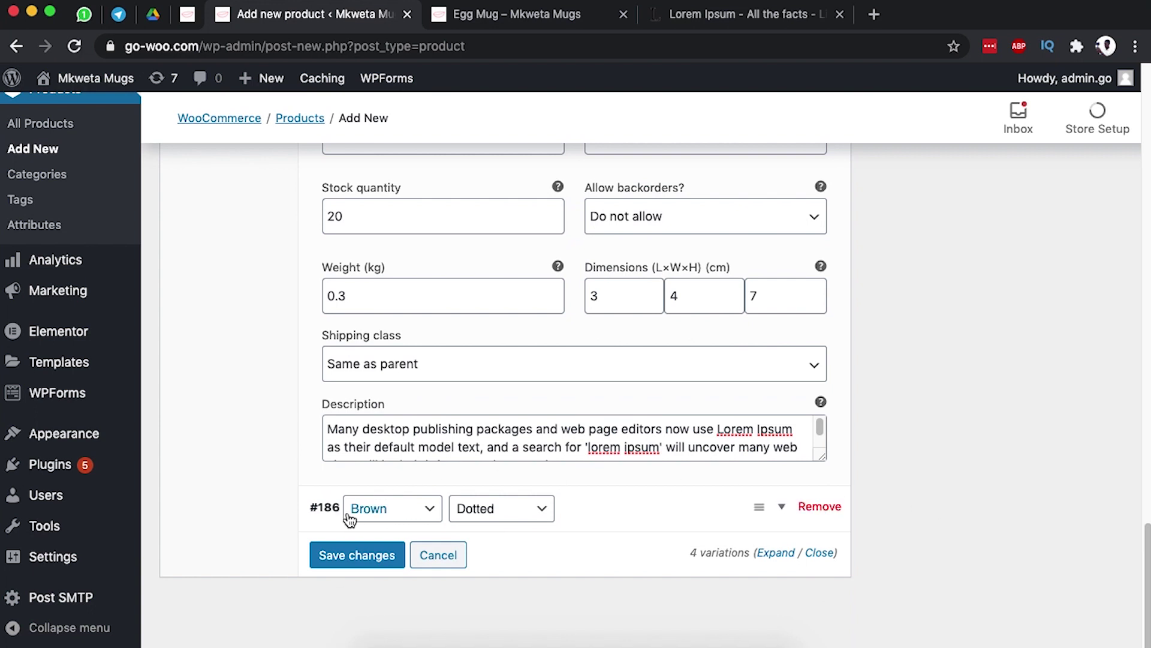
Expand variation #186 (Brown, Dotted) and upload Cup.jpg to the media library for its image
left_click(782, 507)
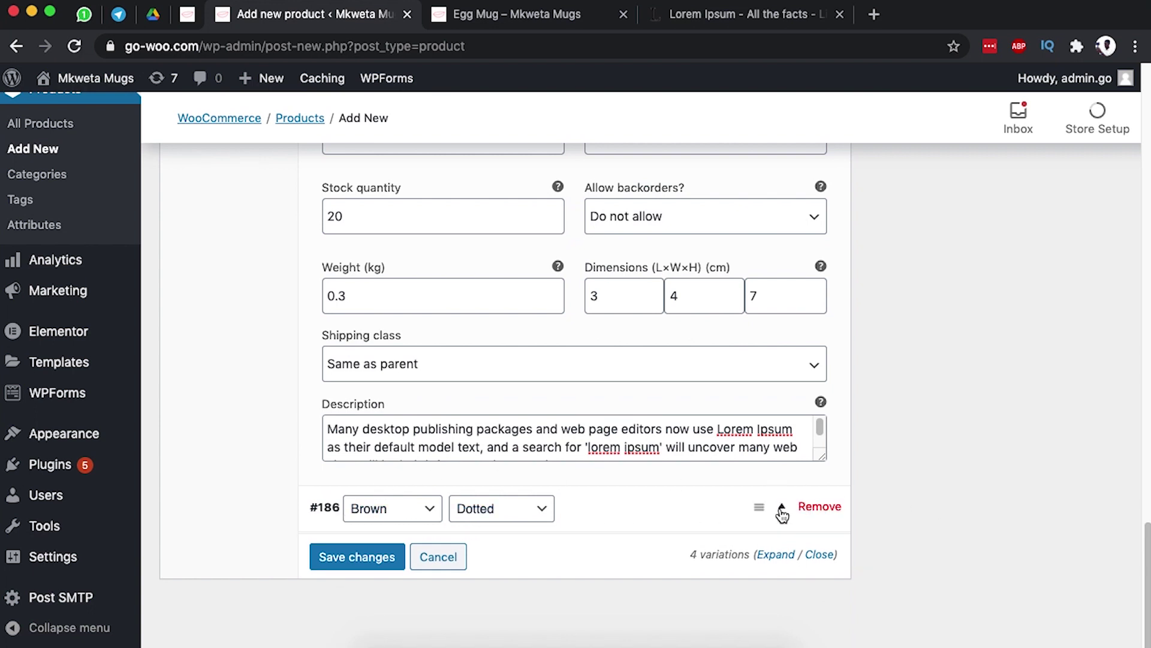
scroll(612, 509, "down", 4)
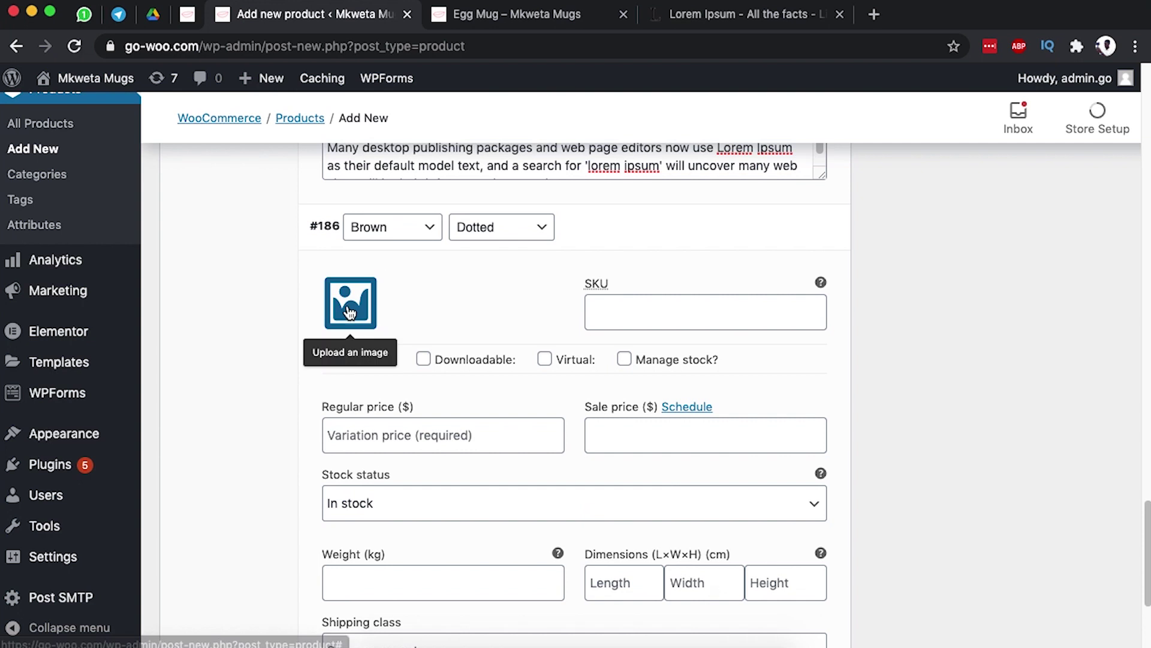
left_click(358, 282)
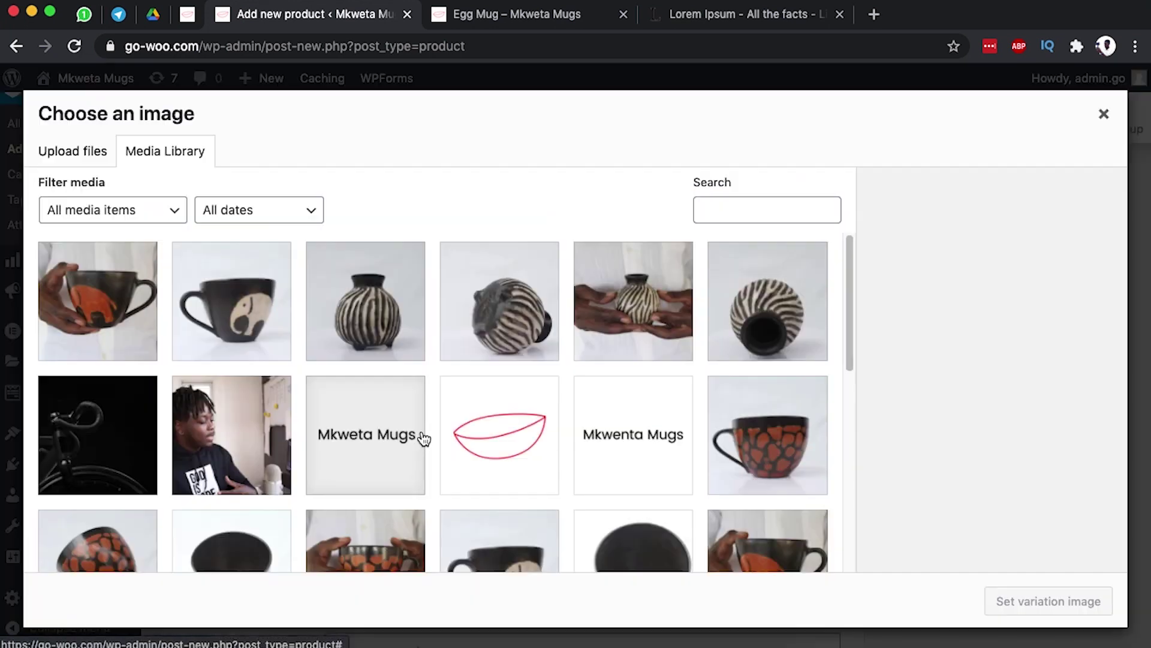
left_click(380, 635)
left_click(522, 267)
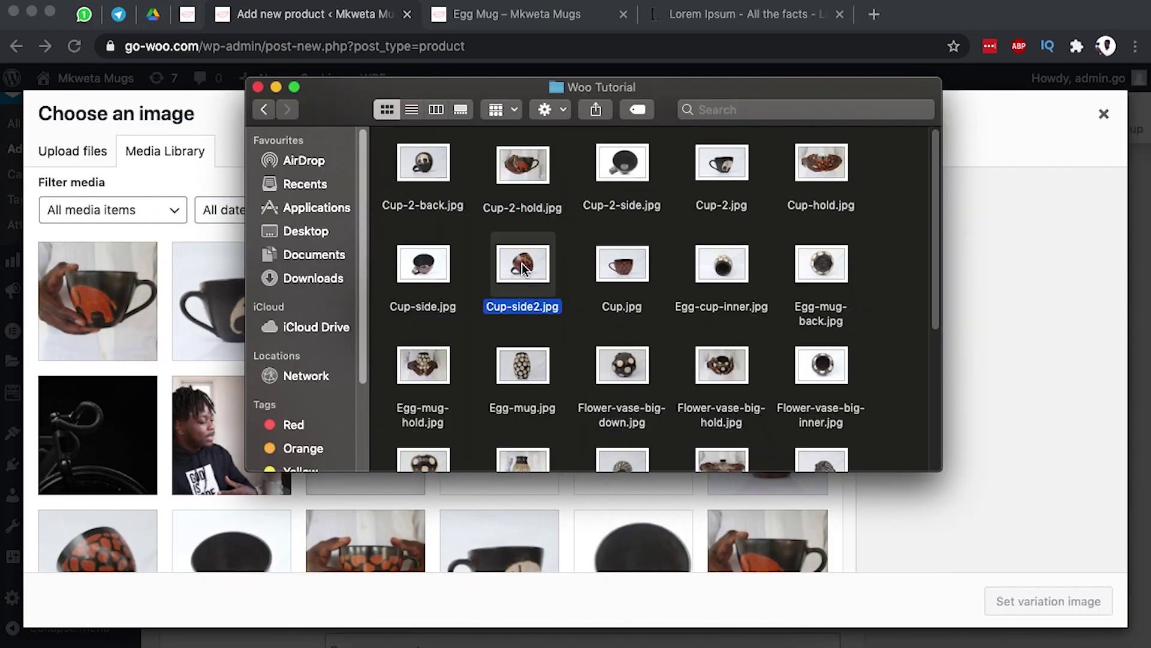
double_click(543, 258)
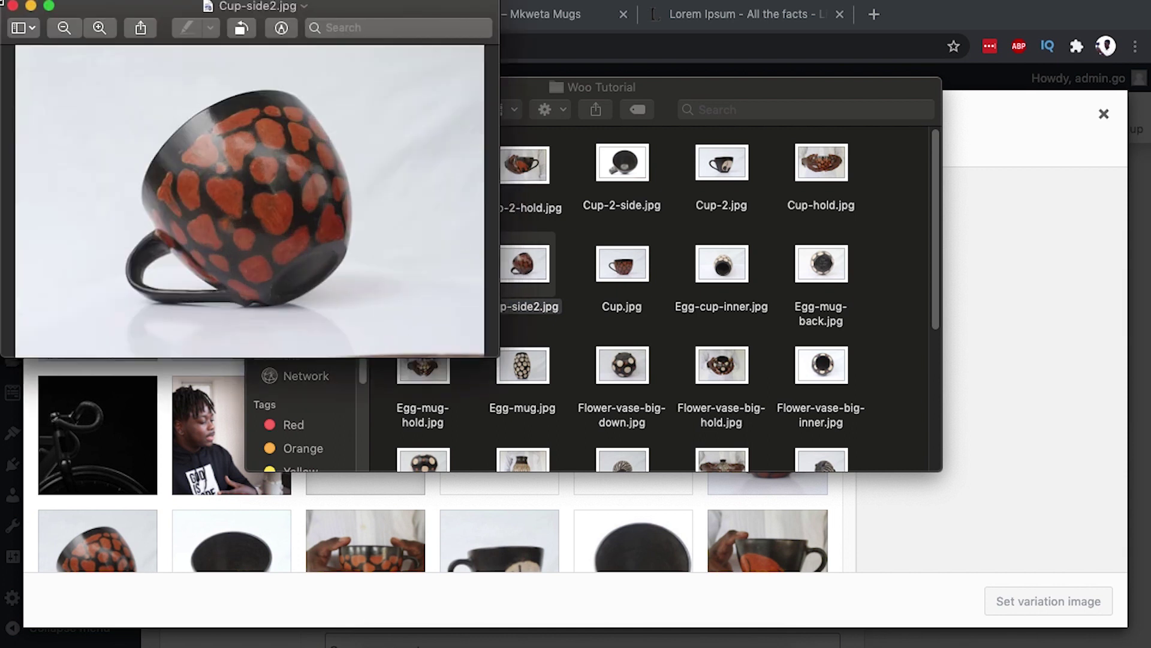
left_click(13, 5)
double_click(618, 264)
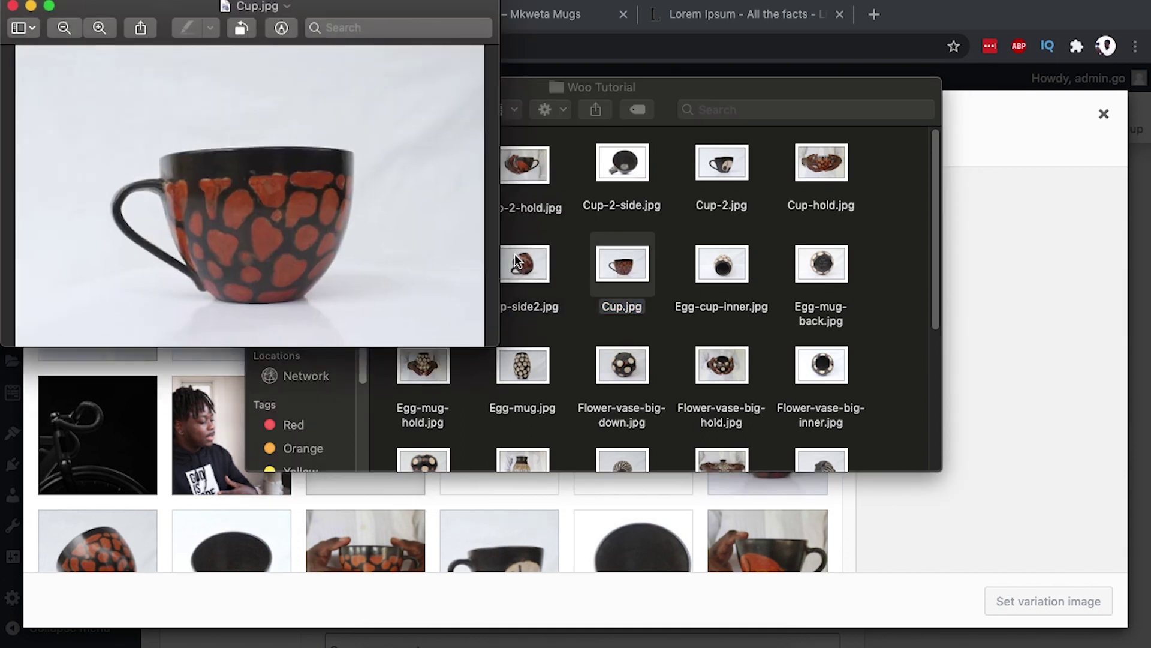
left_click(13, 5)
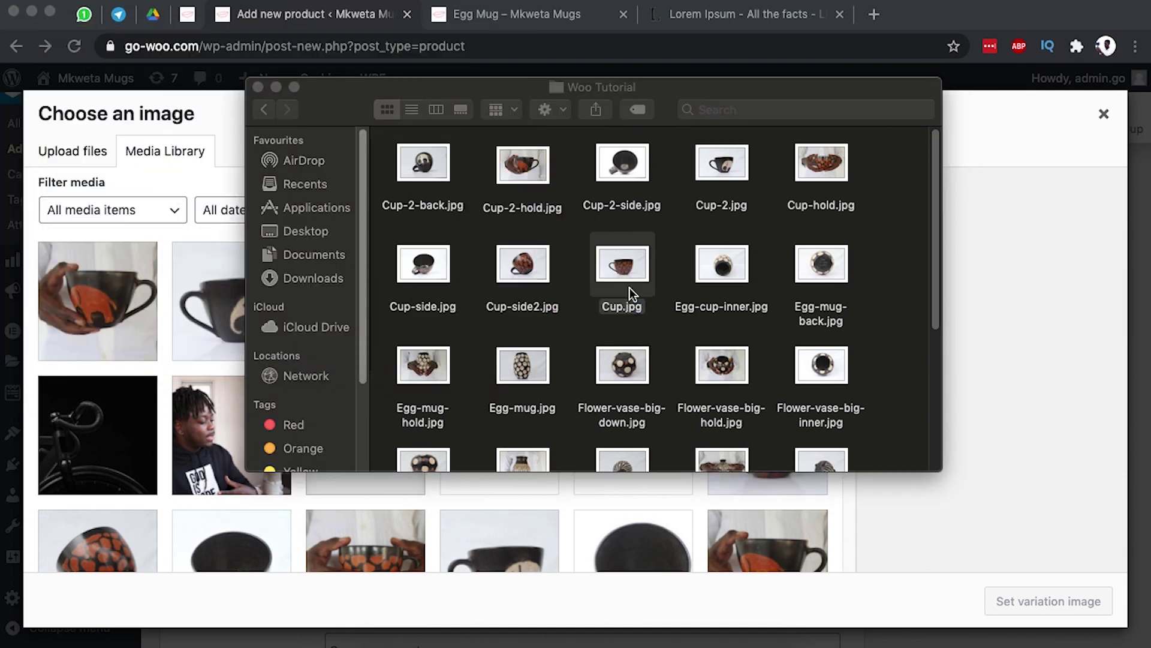
left_click_drag(630, 287, 102, 329)
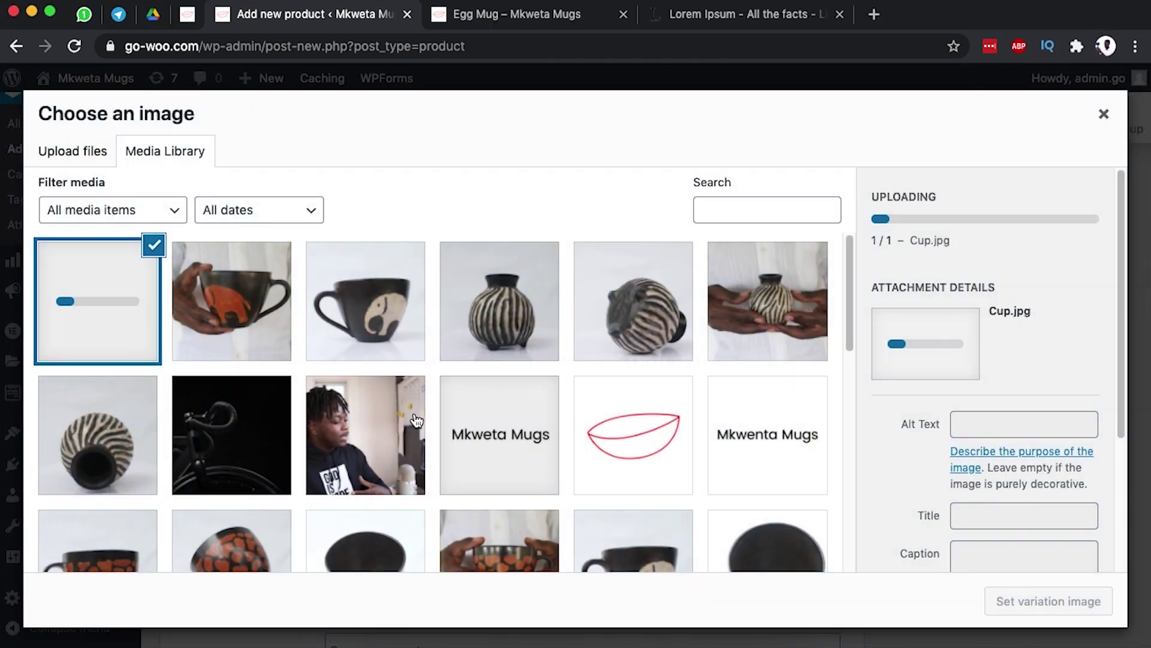
Apply Cup.jpg as variation #186's image and move to its SKU field
left_click(1042, 603)
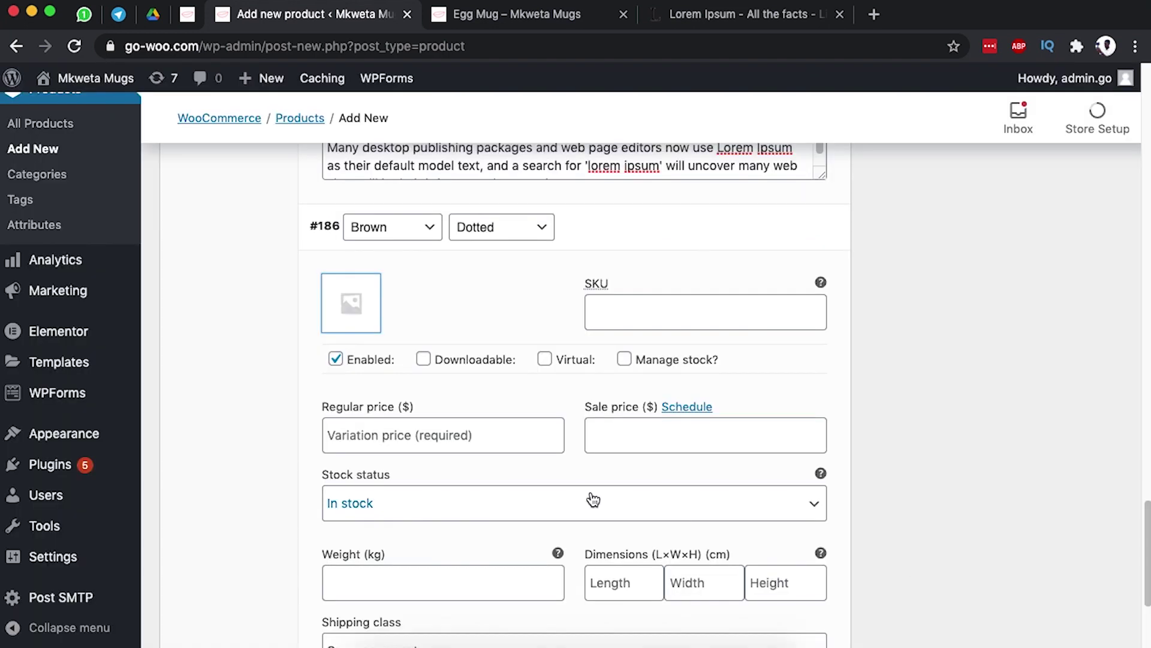
left_click(607, 312)
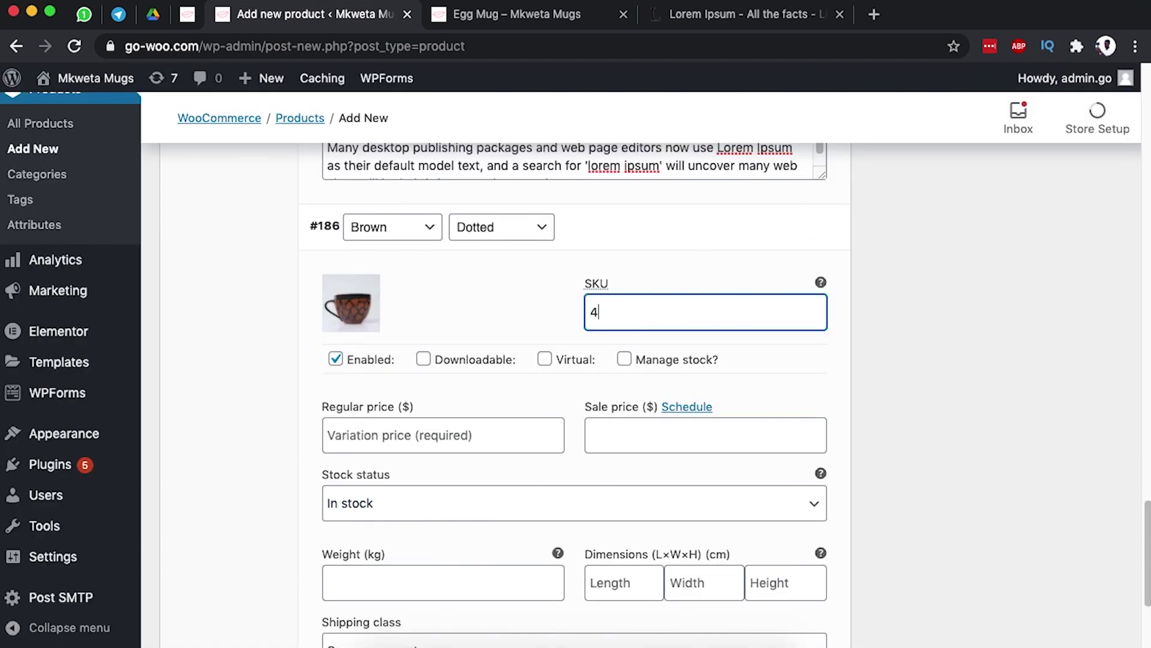
scroll(620, 336, "up", 10)
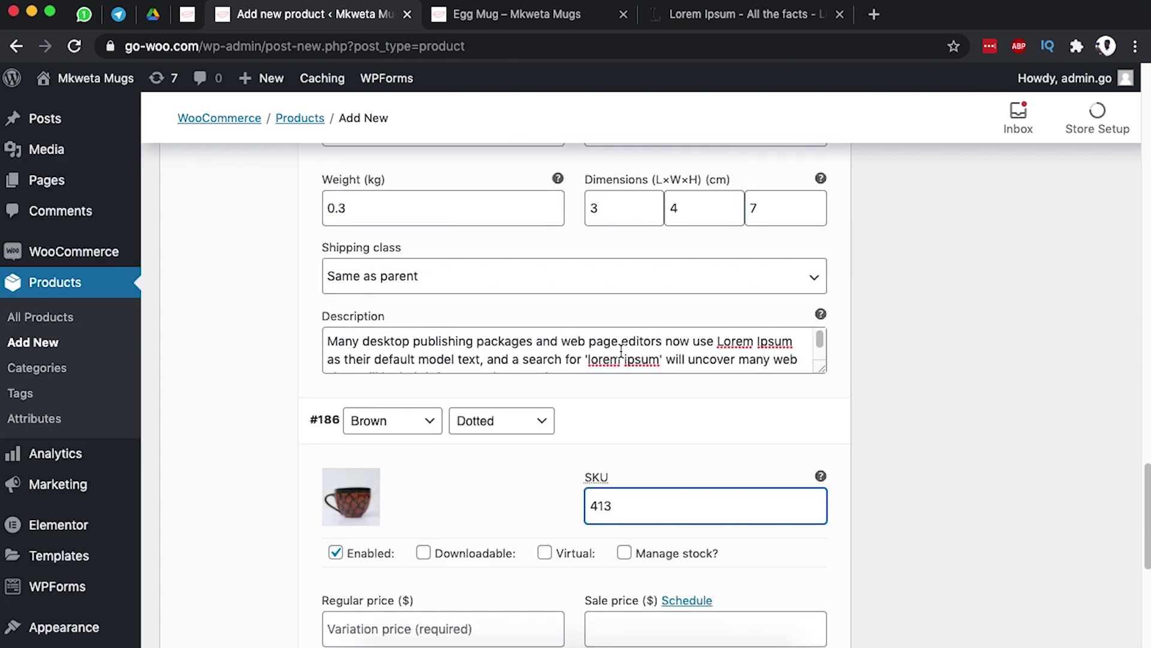
scroll(612, 364, "up", 10)
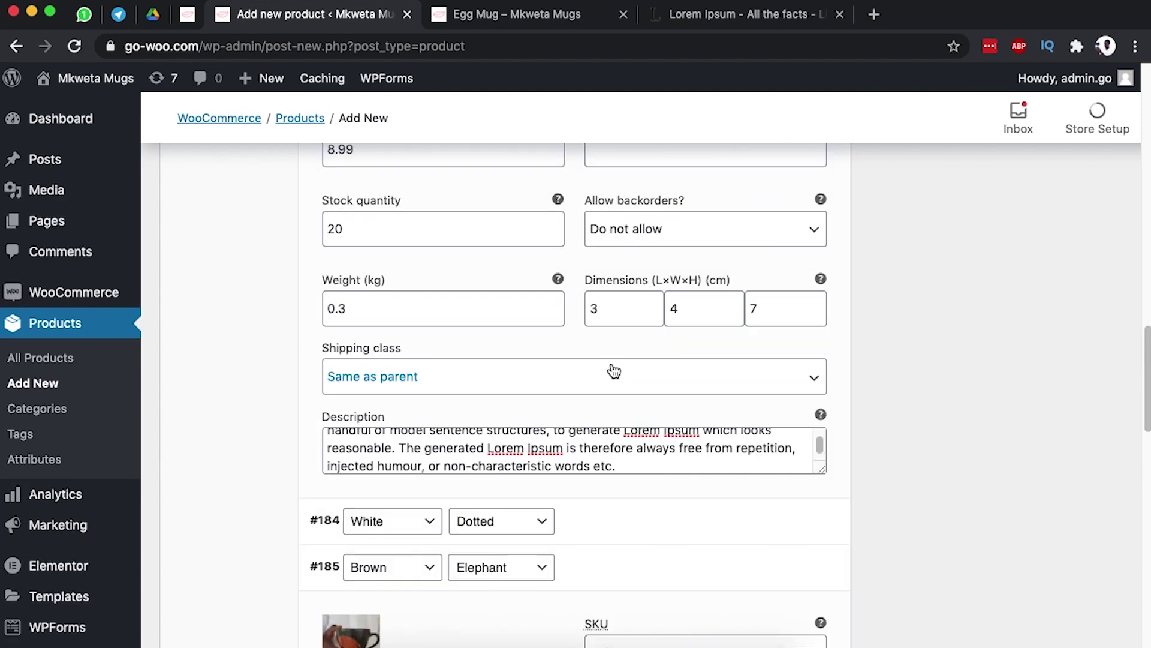
scroll(611, 462, "down", 2)
scroll(612, 463, "down", 12)
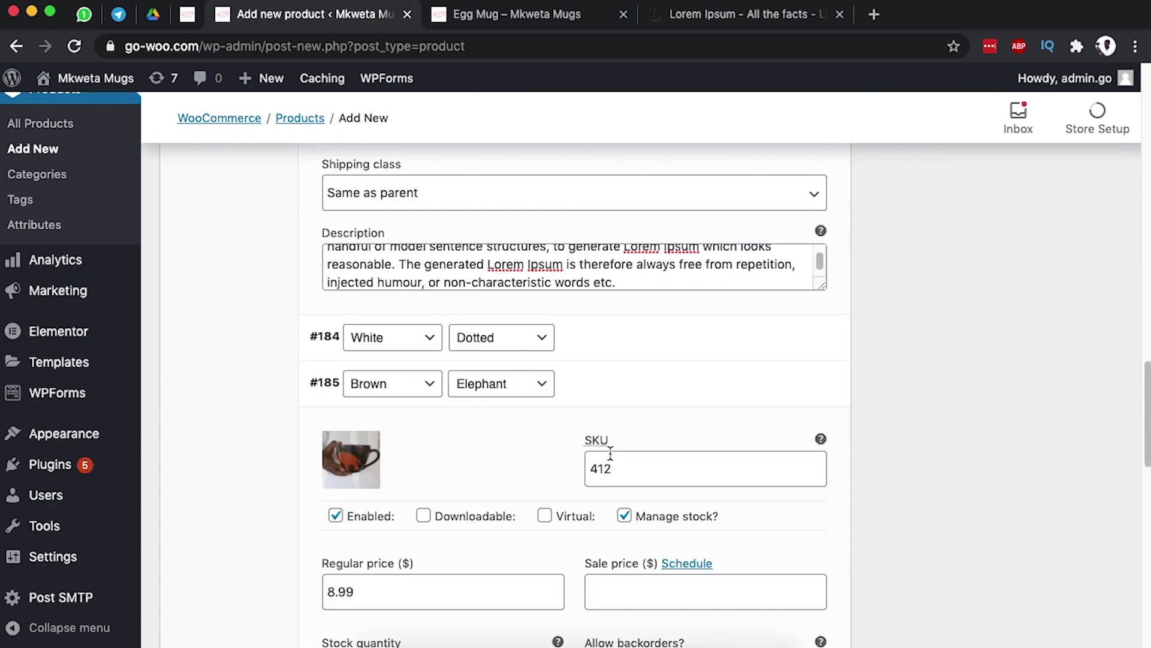
scroll(610, 452, "up", 5)
scroll(609, 452, "down", 8)
scroll(610, 451, "down", 5)
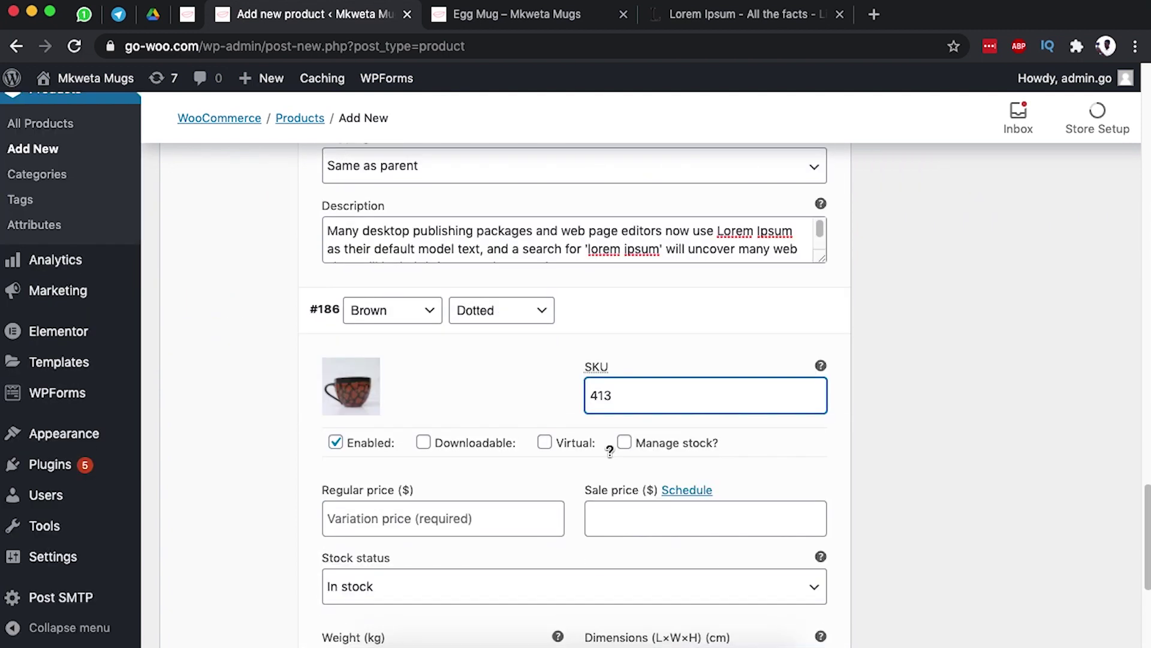
Enable stock management for variation #186 with regular price 8.99 and stock quantity 20
left_click(624, 331)
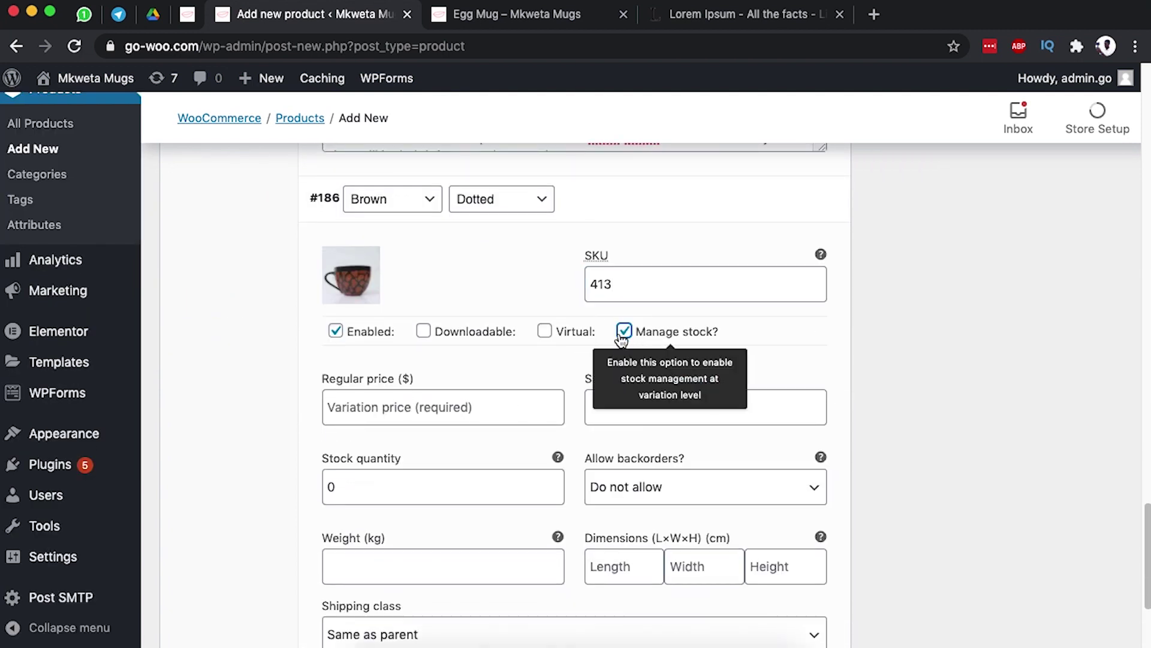
scroll(491, 455, "down", 3)
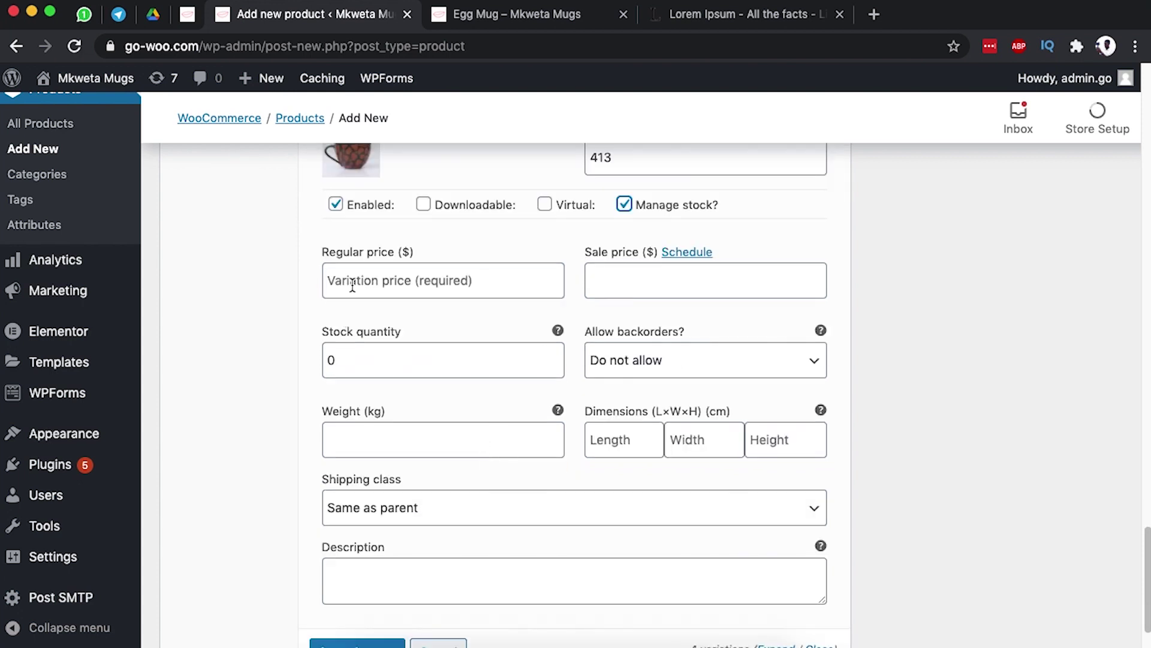
left_click(353, 284)
type("8.99")
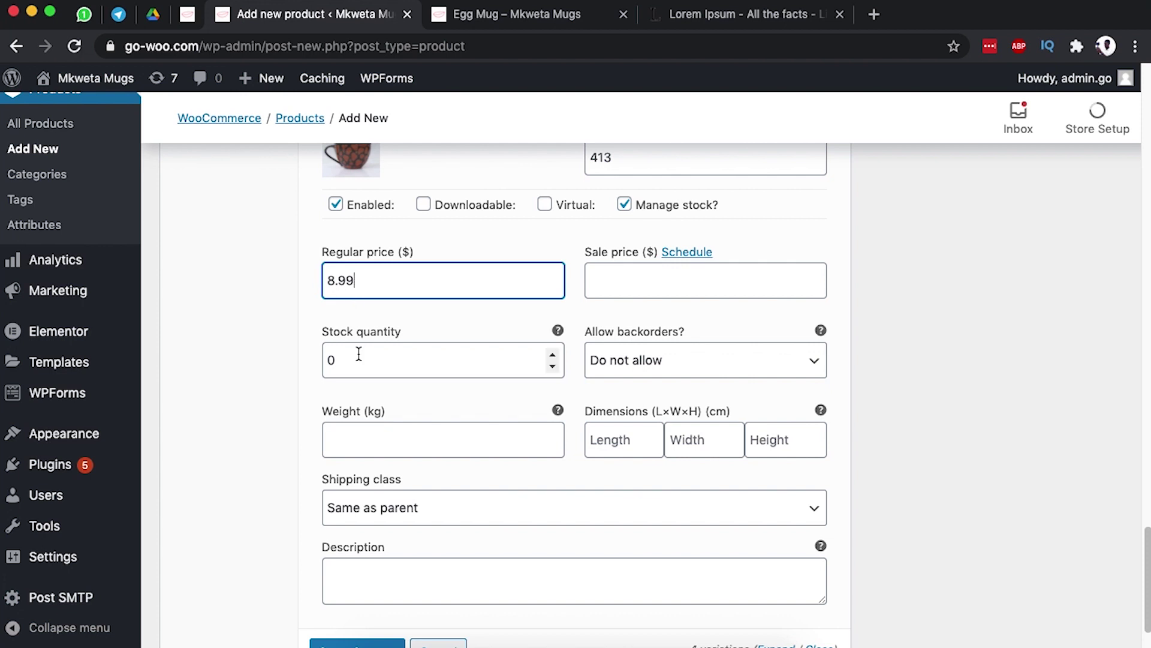
left_click_drag(358, 358, 306, 359)
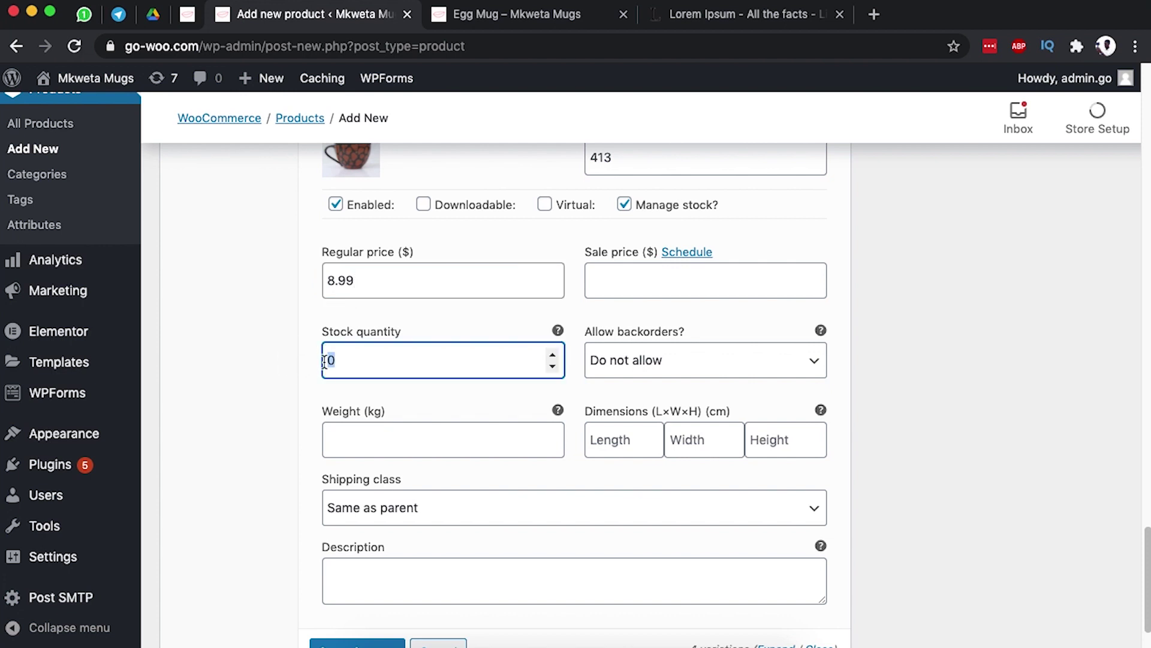
type("20")
Enter weight 0.3 kg and dimensions 3×4×7 cm for variation #186
scroll(456, 465, "down", 1)
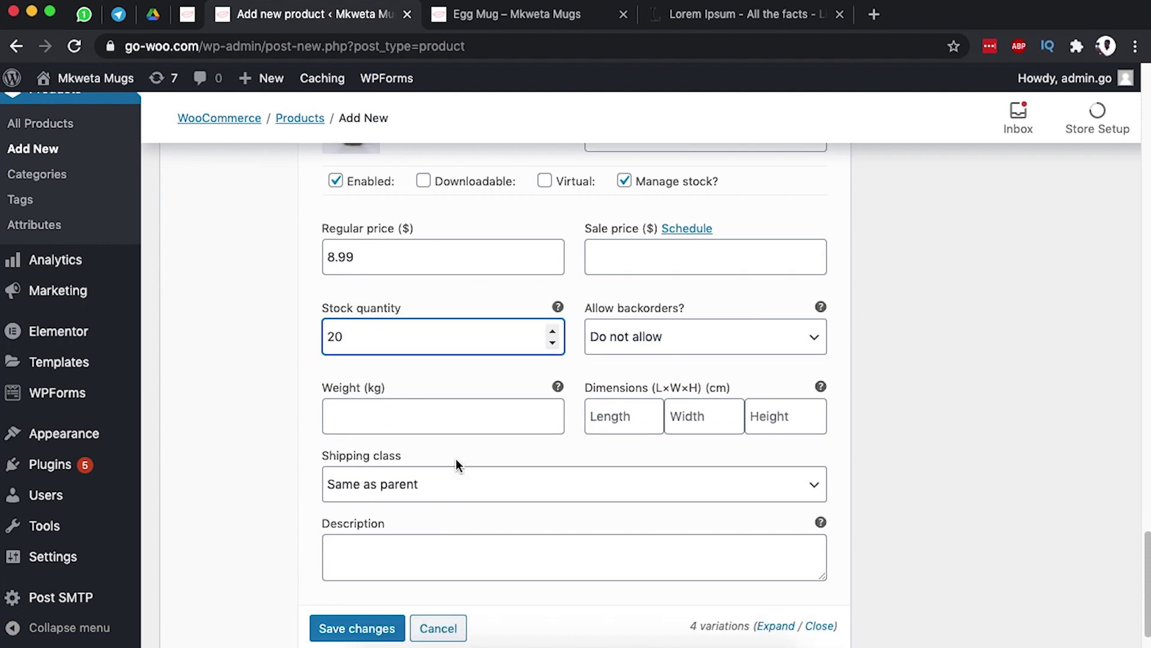
left_click(373, 411)
type("0.3")
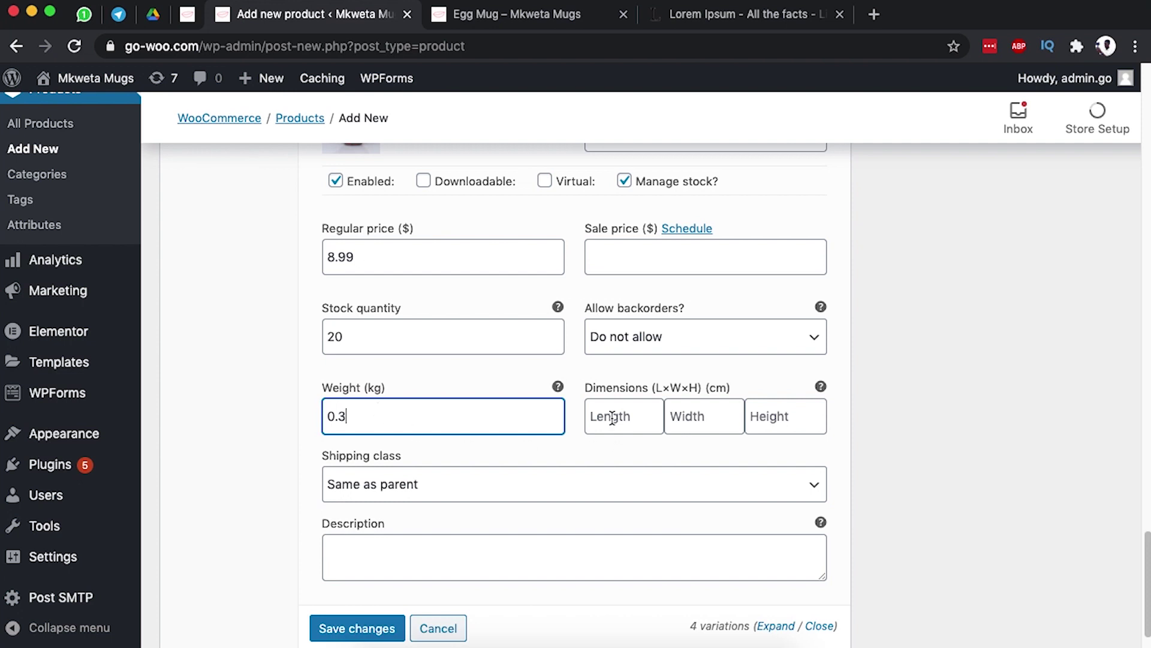
left_click(612, 417)
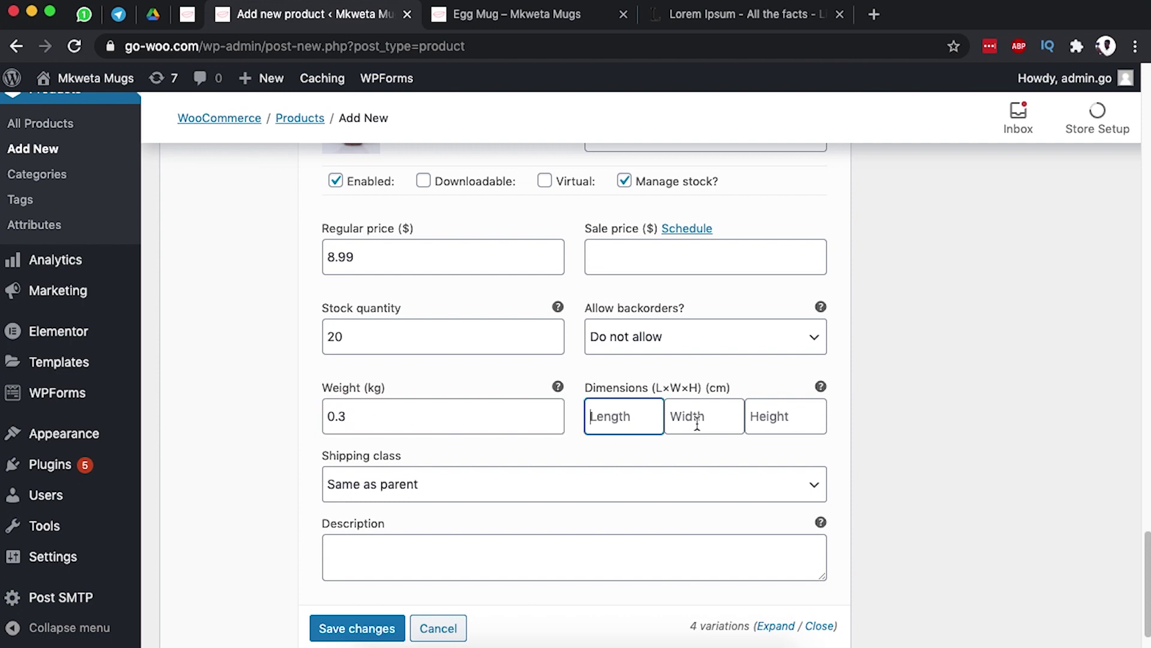
left_click(701, 422)
left_click(773, 427)
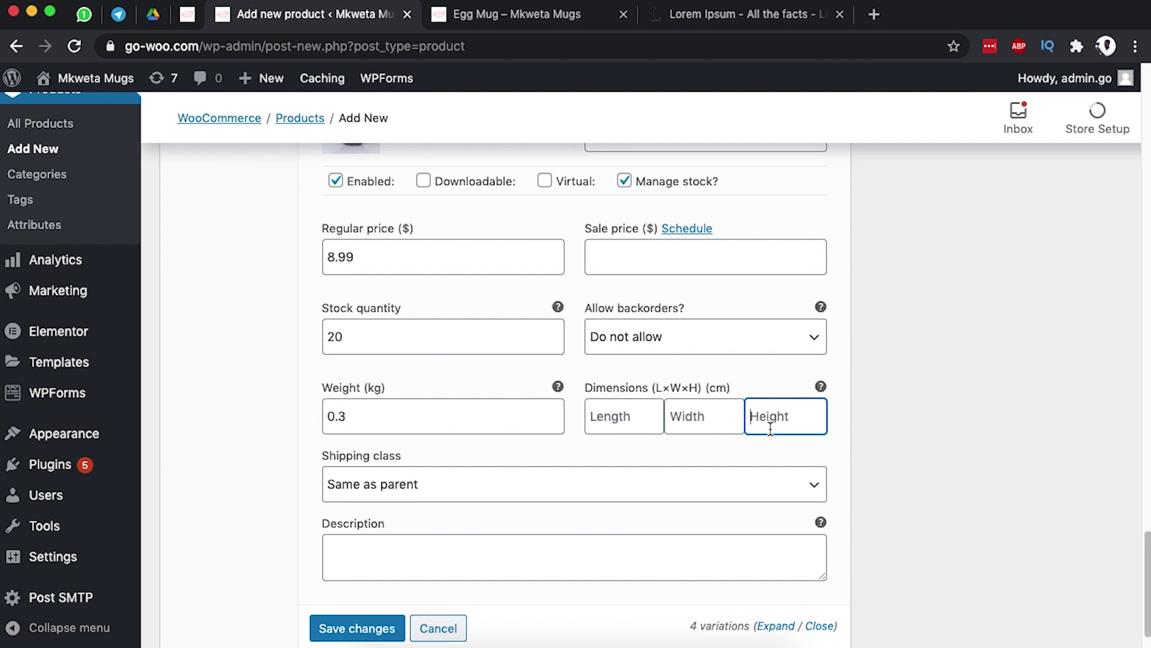
left_click(609, 423)
type("3")
left_click(703, 419)
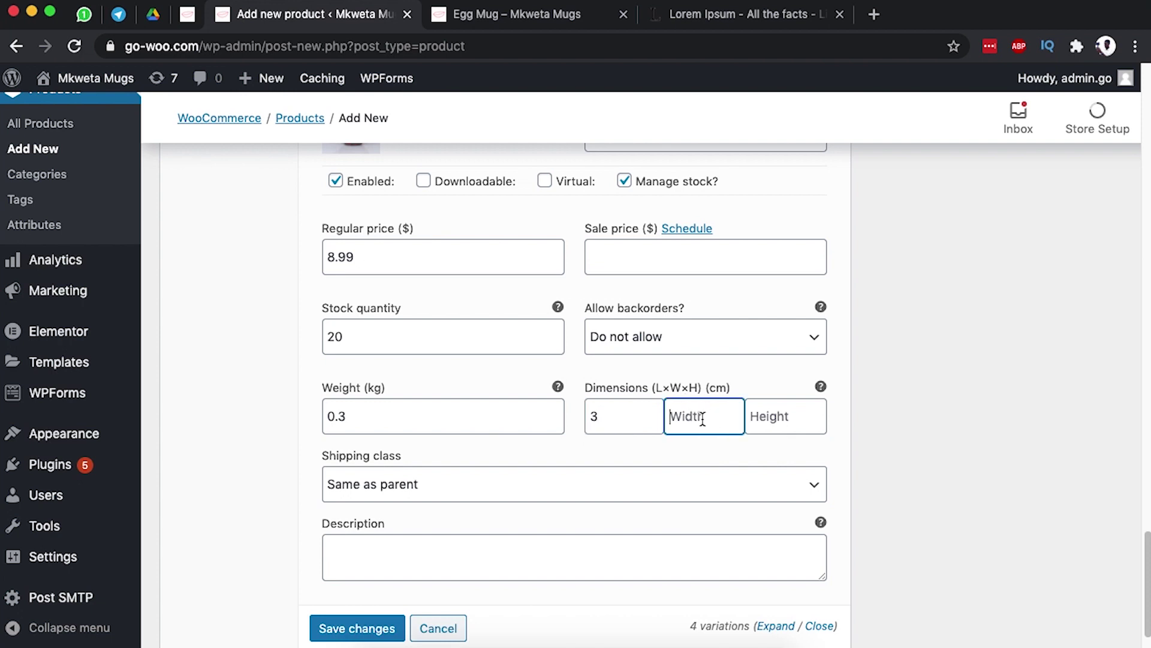
type("4")
left_click(774, 418)
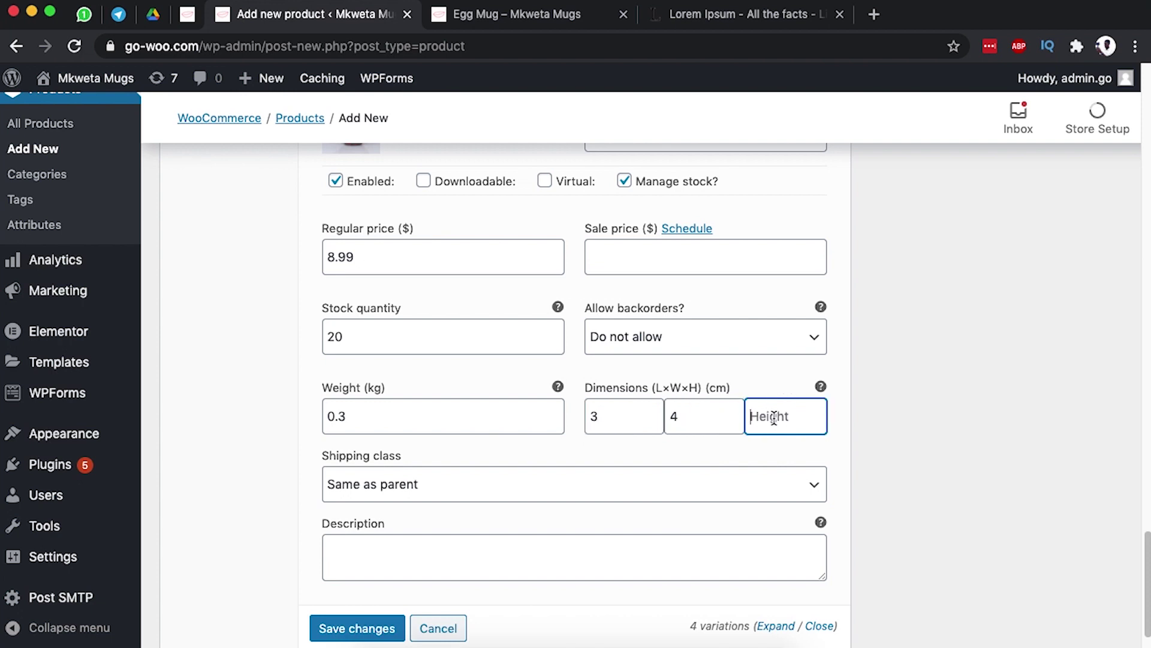
type("7")
scroll(423, 501, "down", 2)
left_click(419, 486)
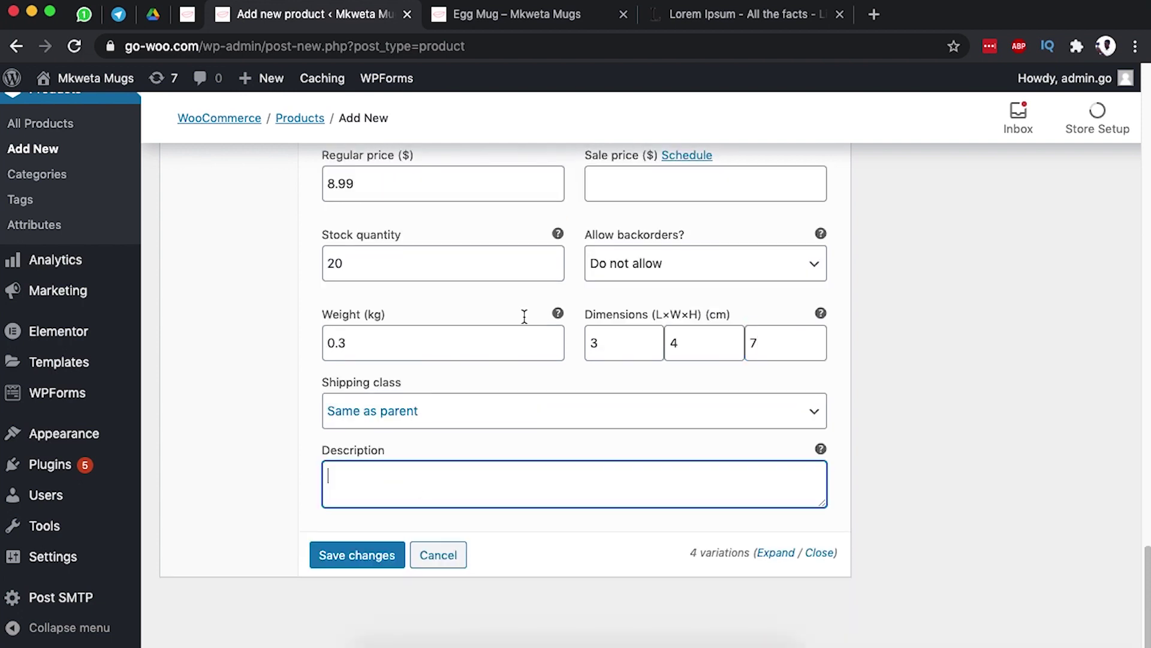
Copy the 'All the Lorem Ipsum generators…' paragraph and check the Egg Mug's Black & Brown option
left_click(694, 24)
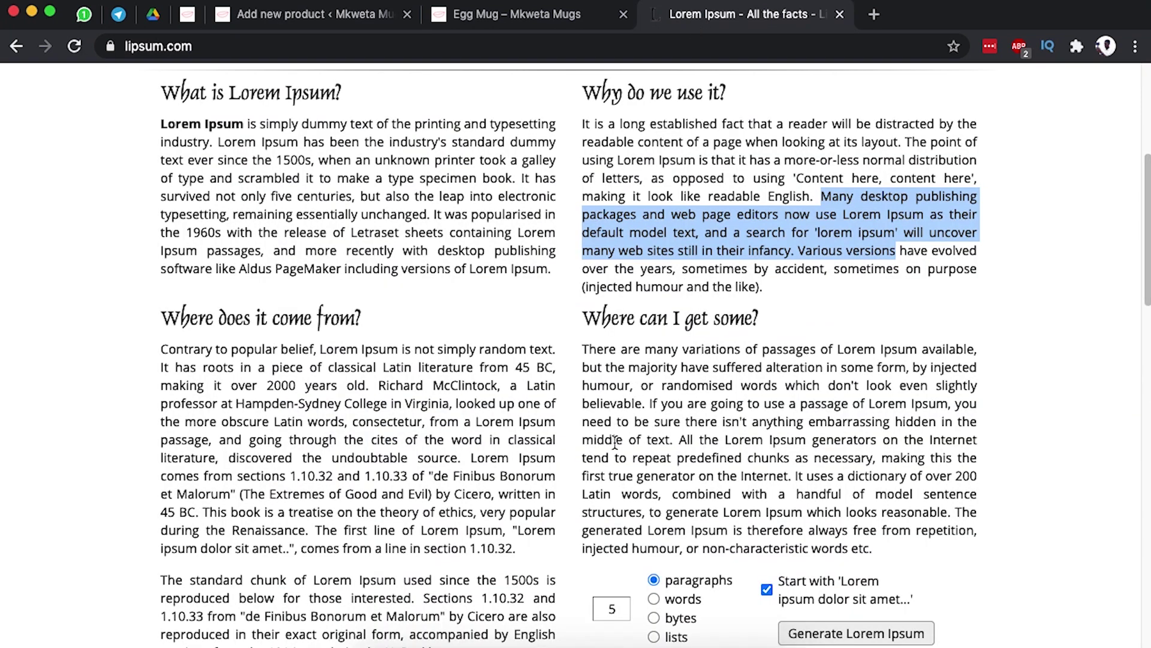
left_click_drag(680, 440, 958, 511)
key("super+c")
left_click(464, 18)
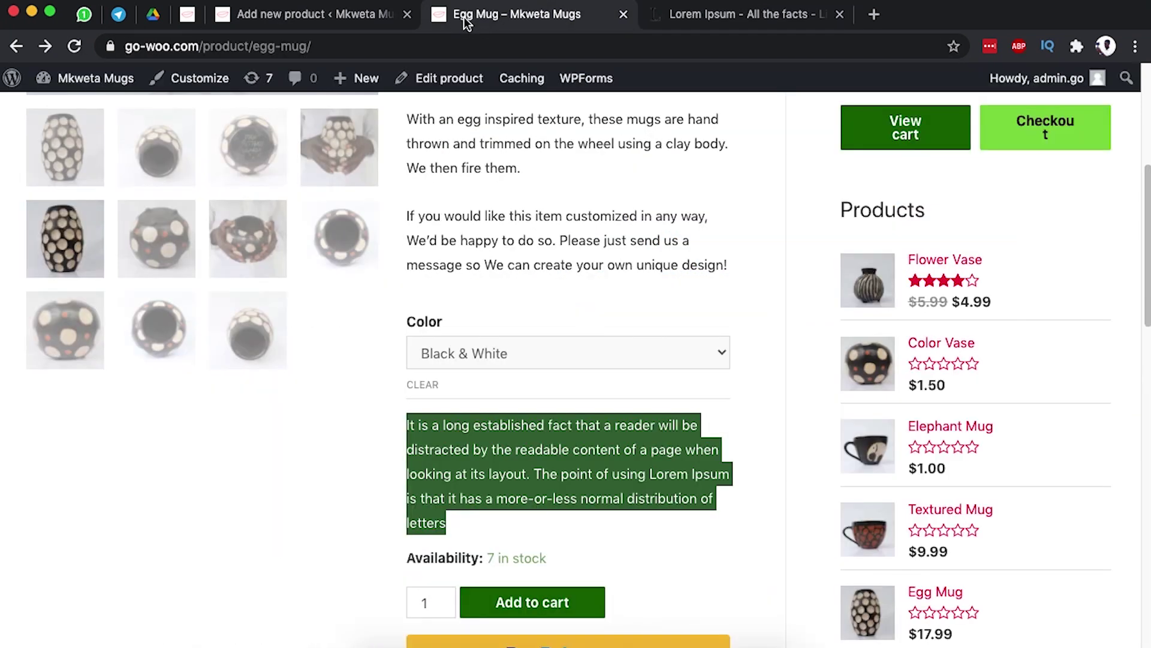
left_click(471, 337)
left_click(480, 370)
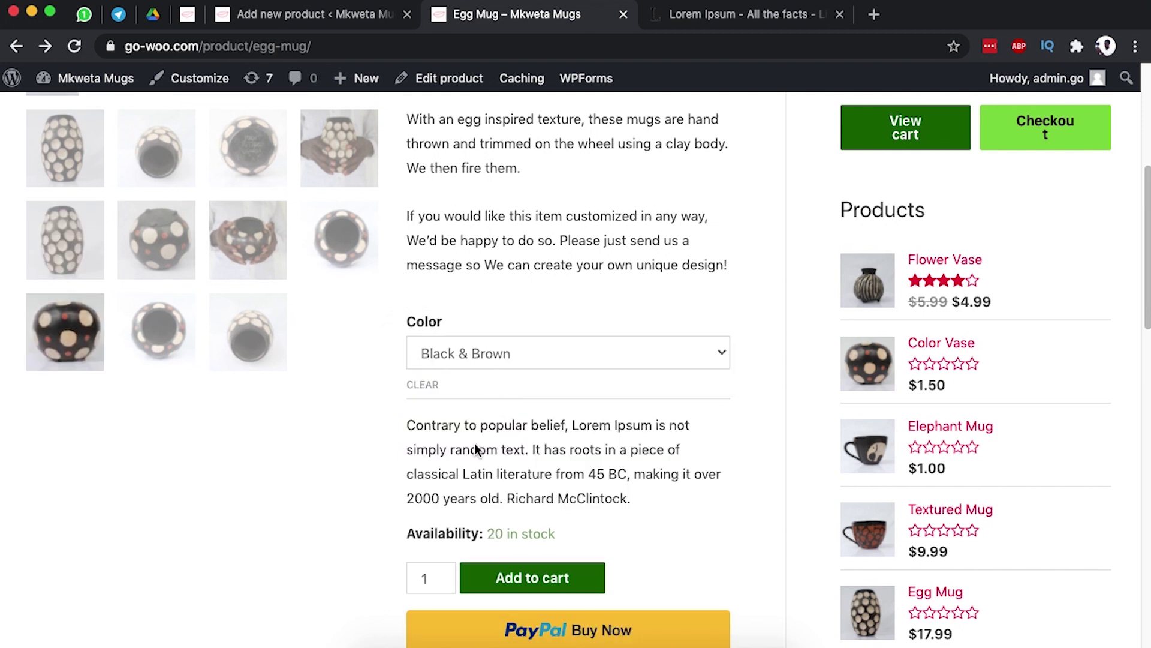
left_click(268, 16)
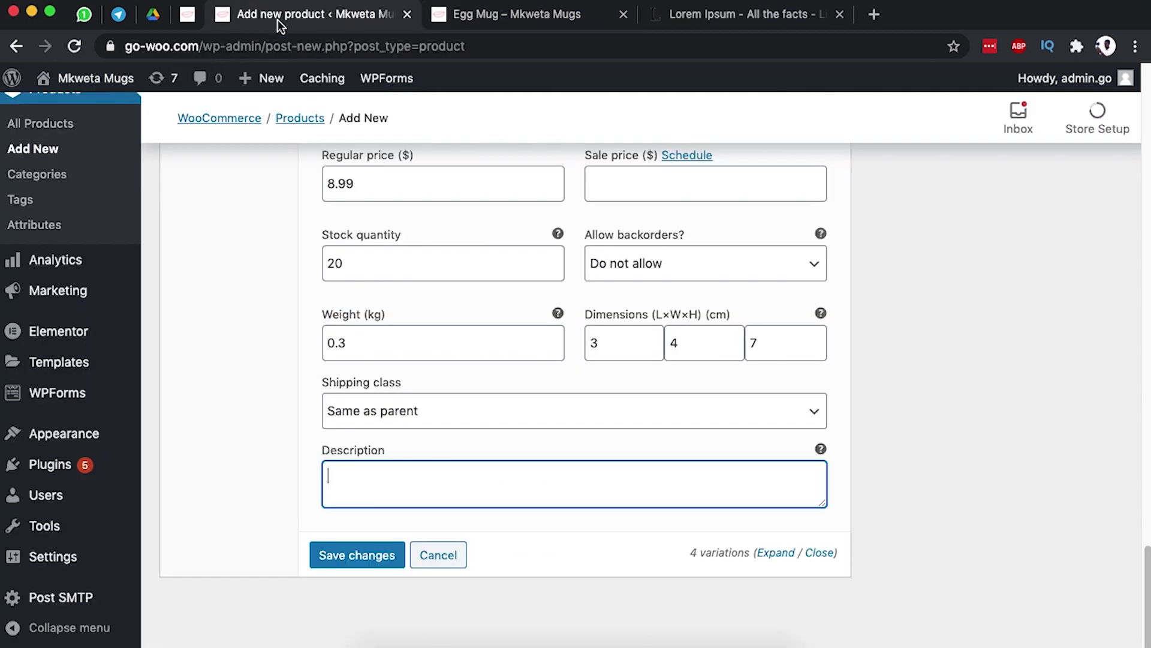
Paste the Lorem Ipsum generators paragraph into variation #186's Description box
key("super+v")
scroll(905, 423, "up", 5)
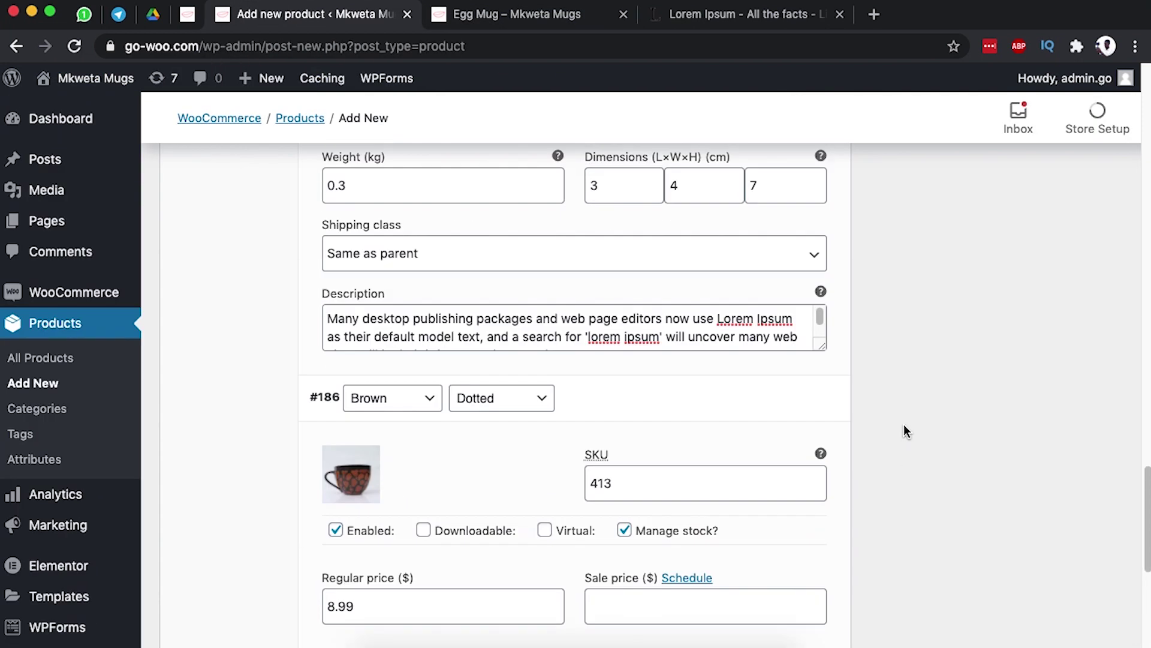
scroll(904, 429, "up", 5)
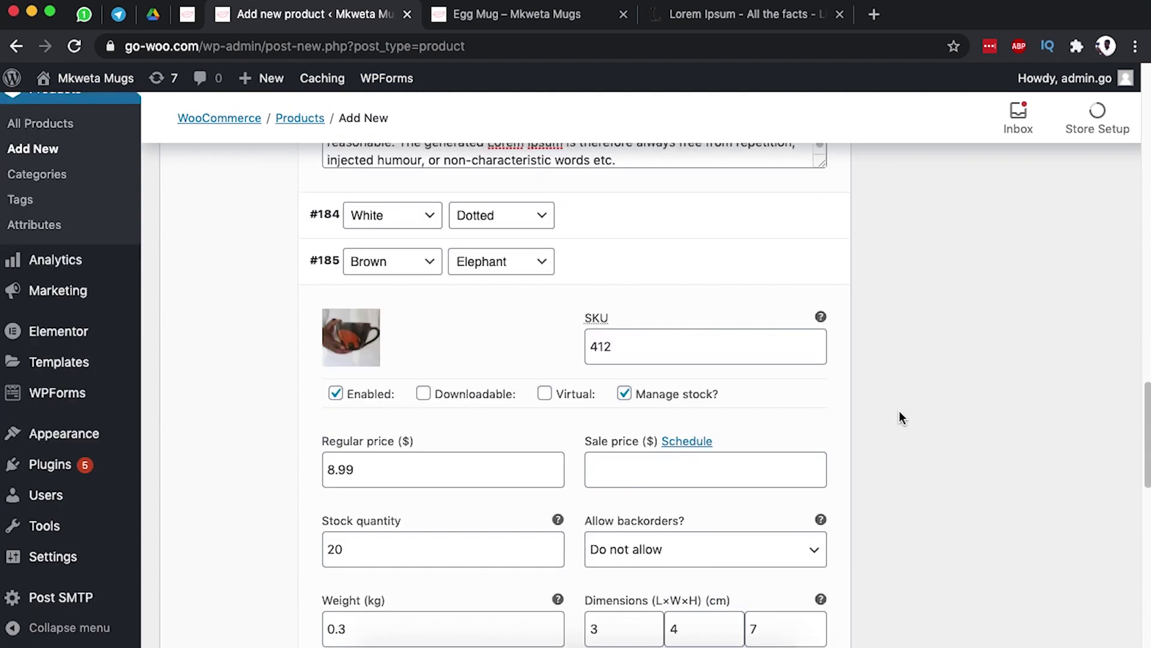
scroll(898, 410, "down", 10)
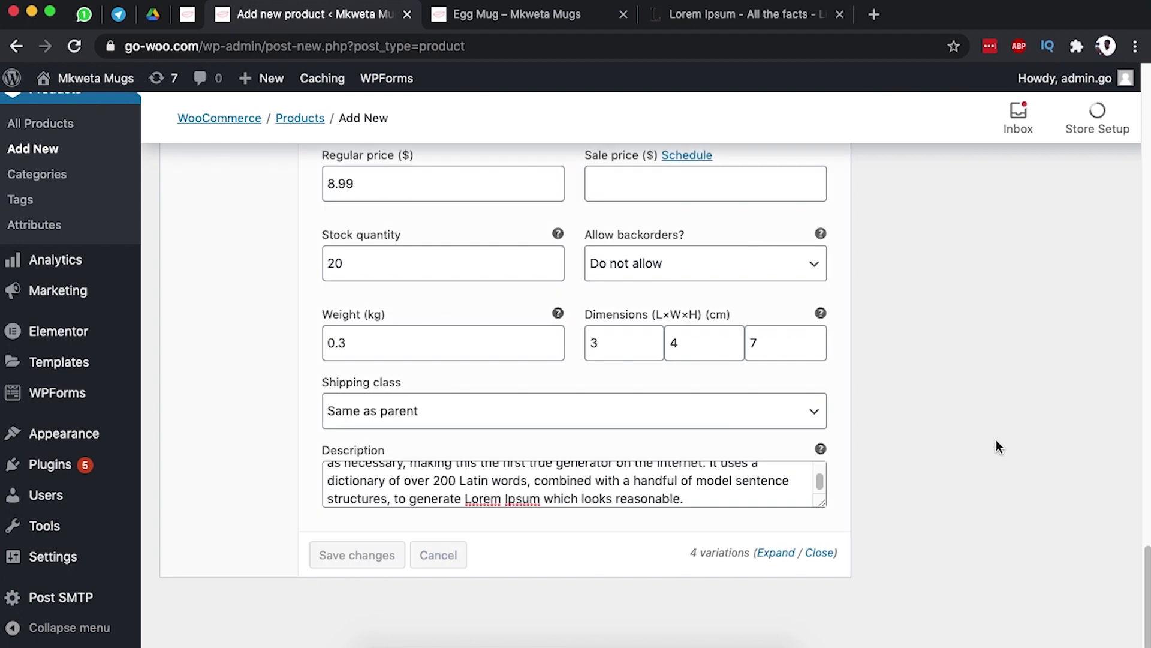
scroll(996, 440, "up", 20)
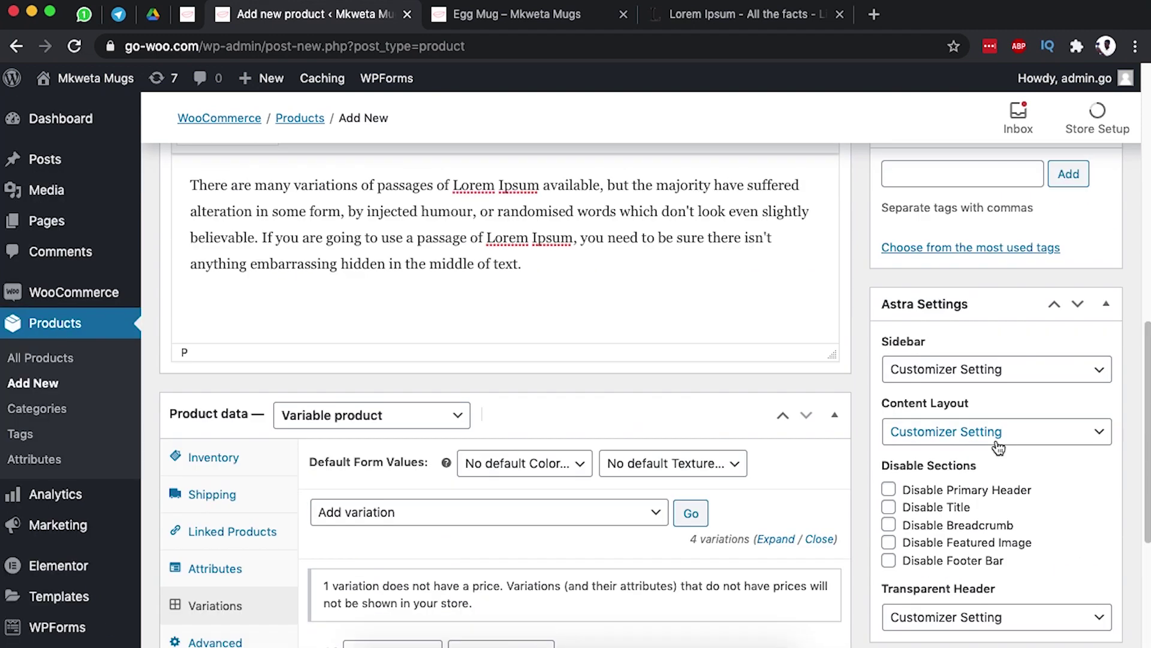
scroll(997, 442, "up", 6)
scroll(966, 382, "down", 5)
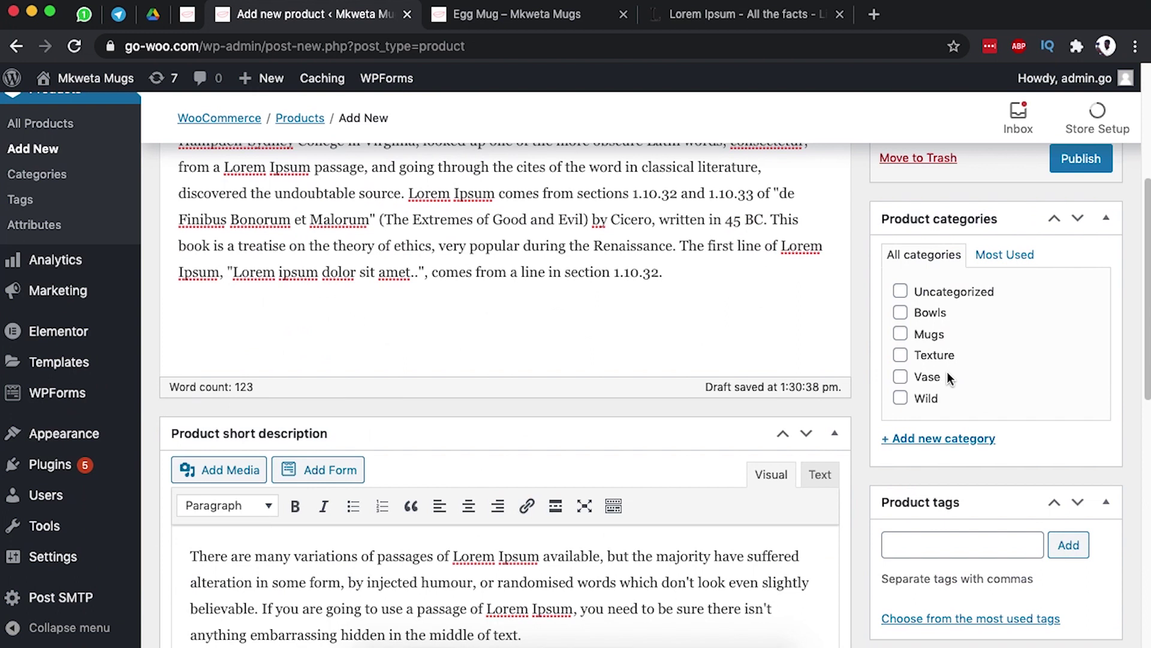
Put the product in the Mugs category and add the existing textures tag
left_click(900, 334)
scroll(922, 427, "down", 2)
left_click(928, 413)
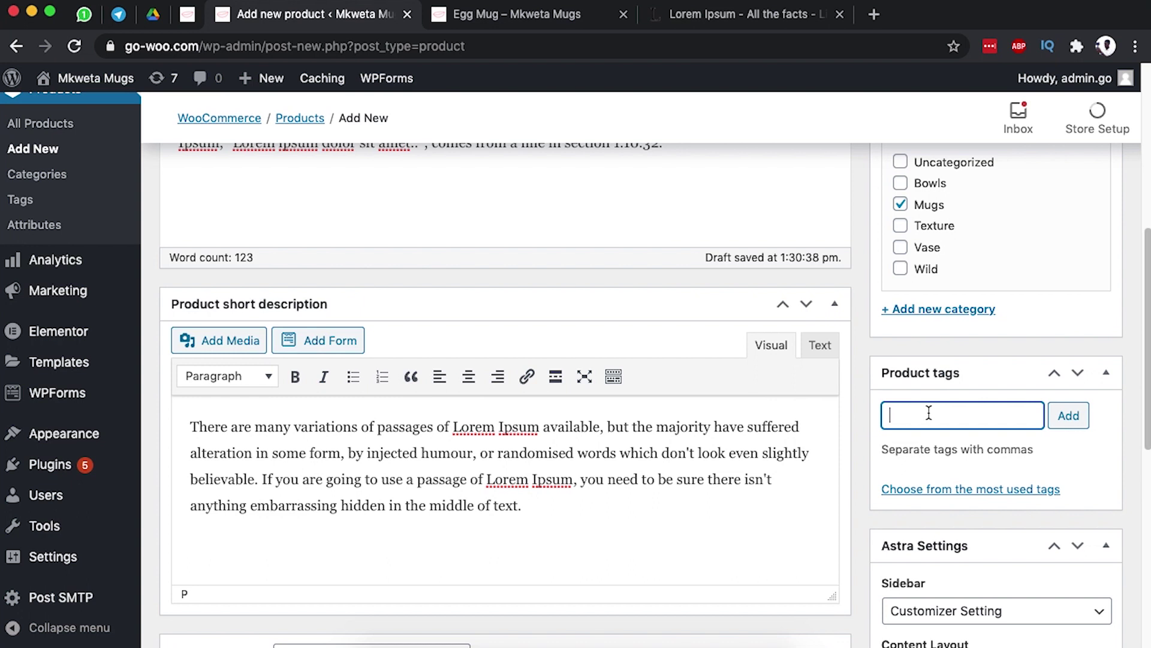
type("Ted")
key("BackSpace")
type("xu")
key("Left")
type("t")
left_click(941, 468)
Add the Mugs and Handmade tags and attach all three tags to the product
type("mu")
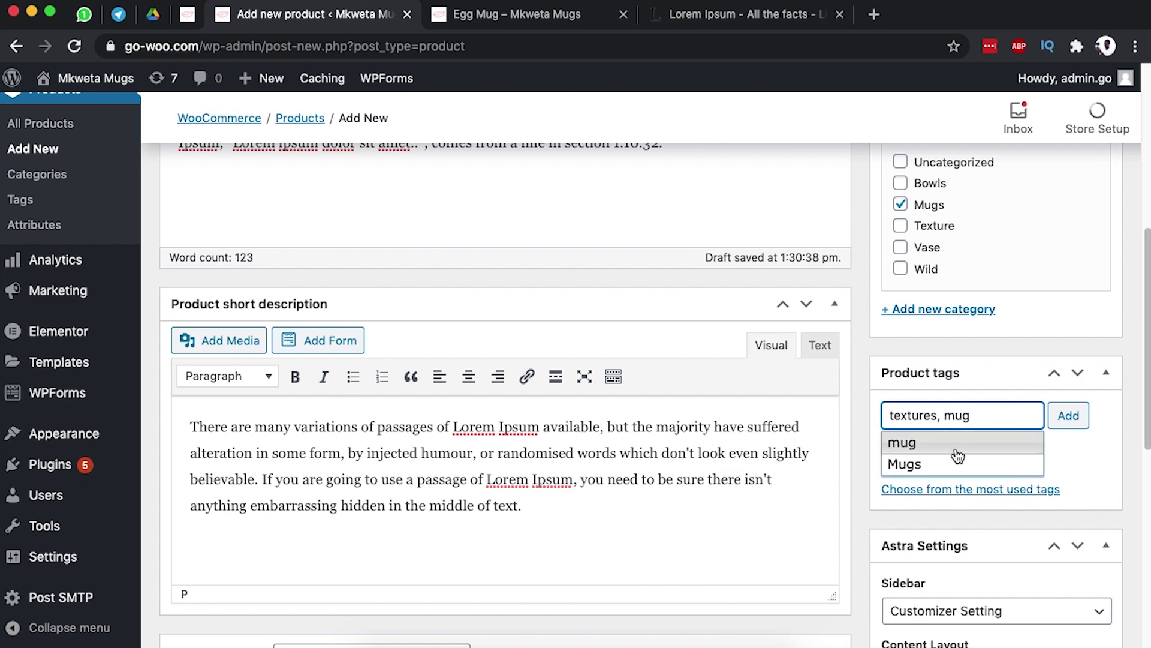
left_click(947, 465)
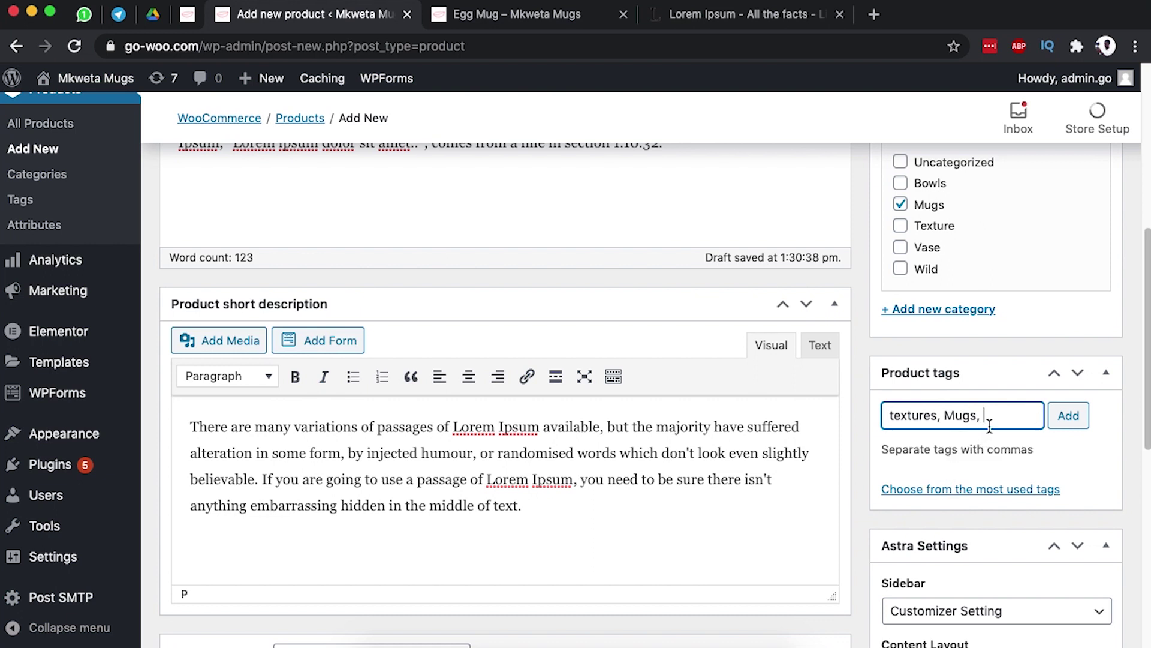
type("Handmade")
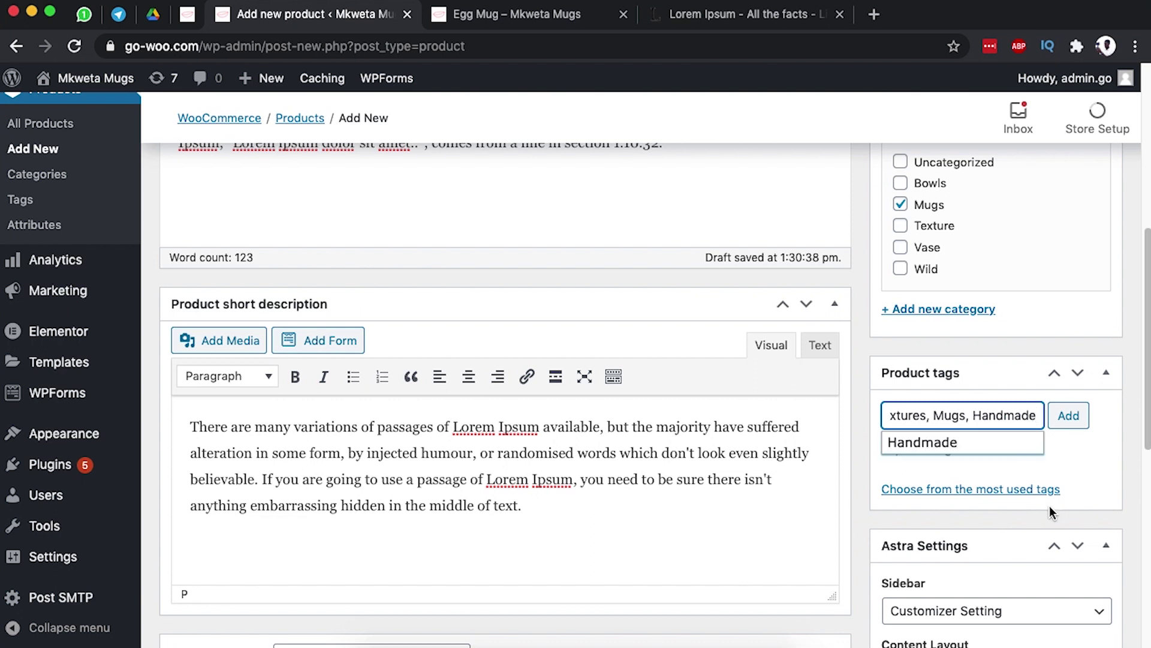
left_click(938, 451)
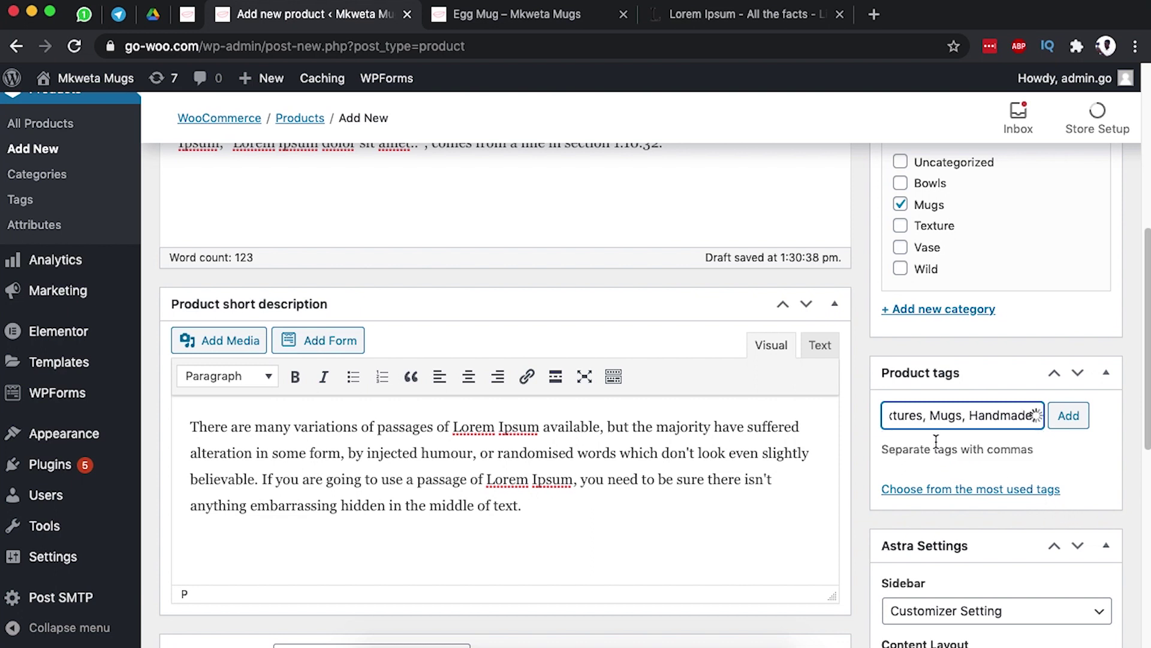
left_click(1067, 422)
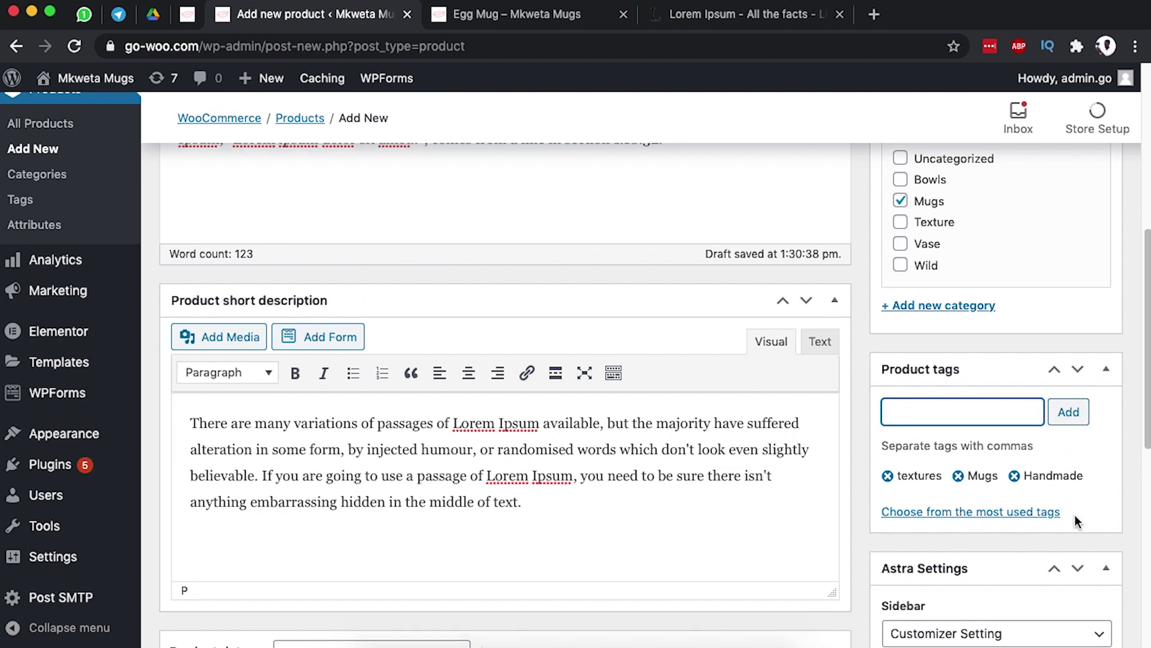
scroll(1074, 514, "down", 5)
scroll(1041, 481, "down", 5)
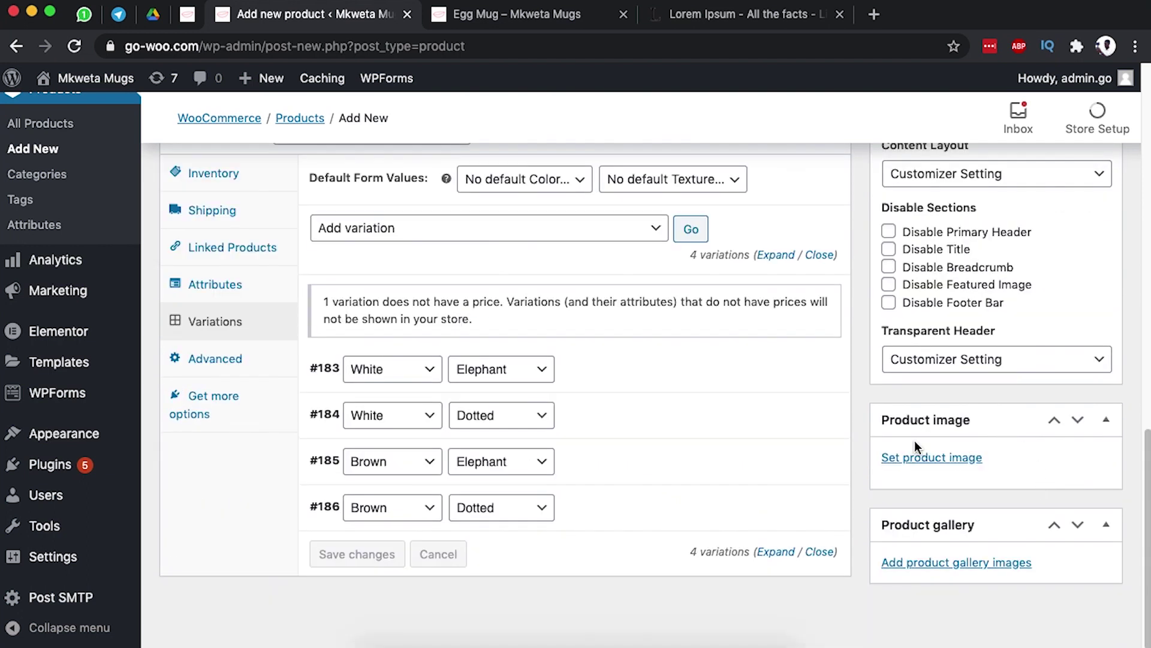
Upload Cup.jpg from the mug photos folder into the media library
left_click(929, 457)
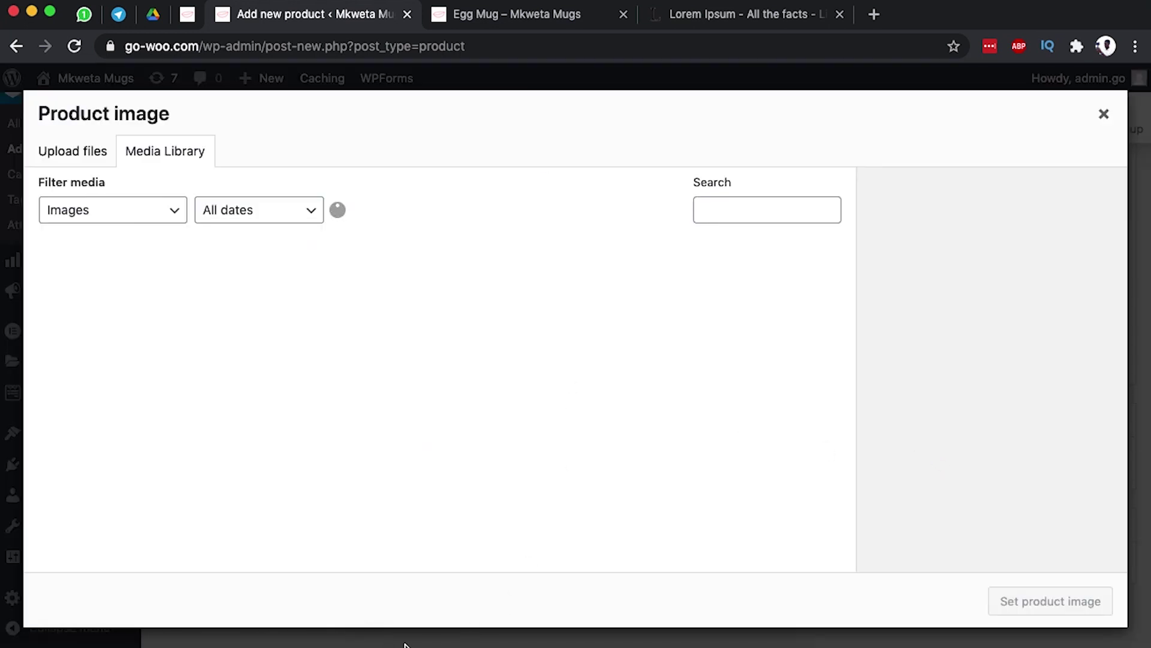
left_click(383, 643)
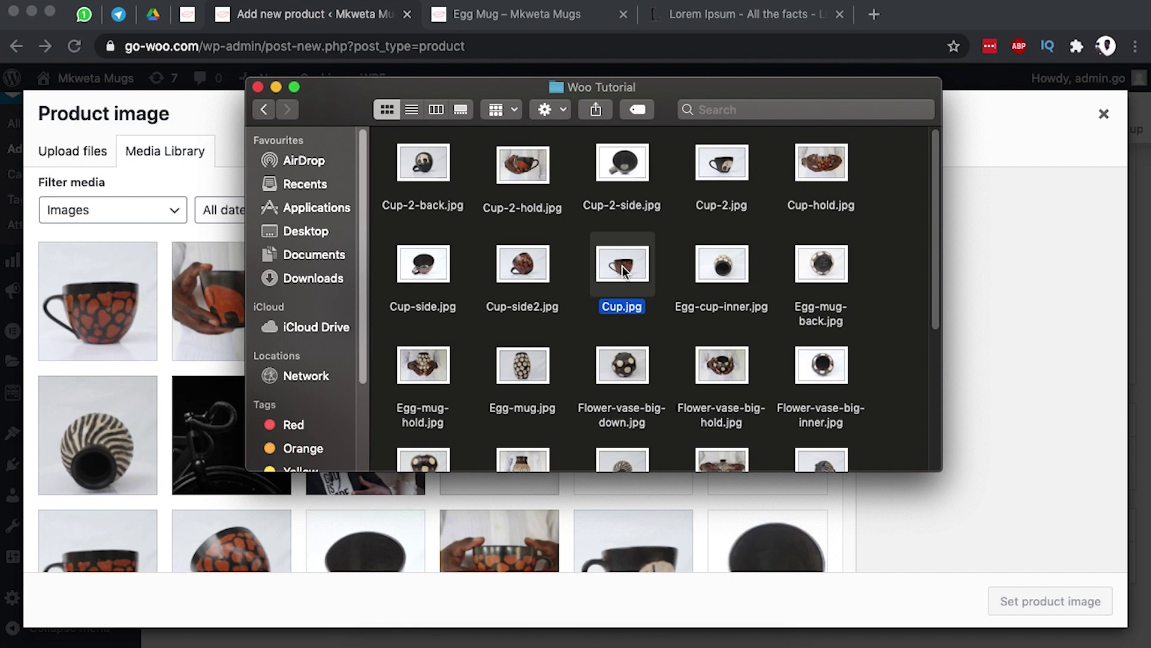
left_click_drag(623, 271, 150, 354)
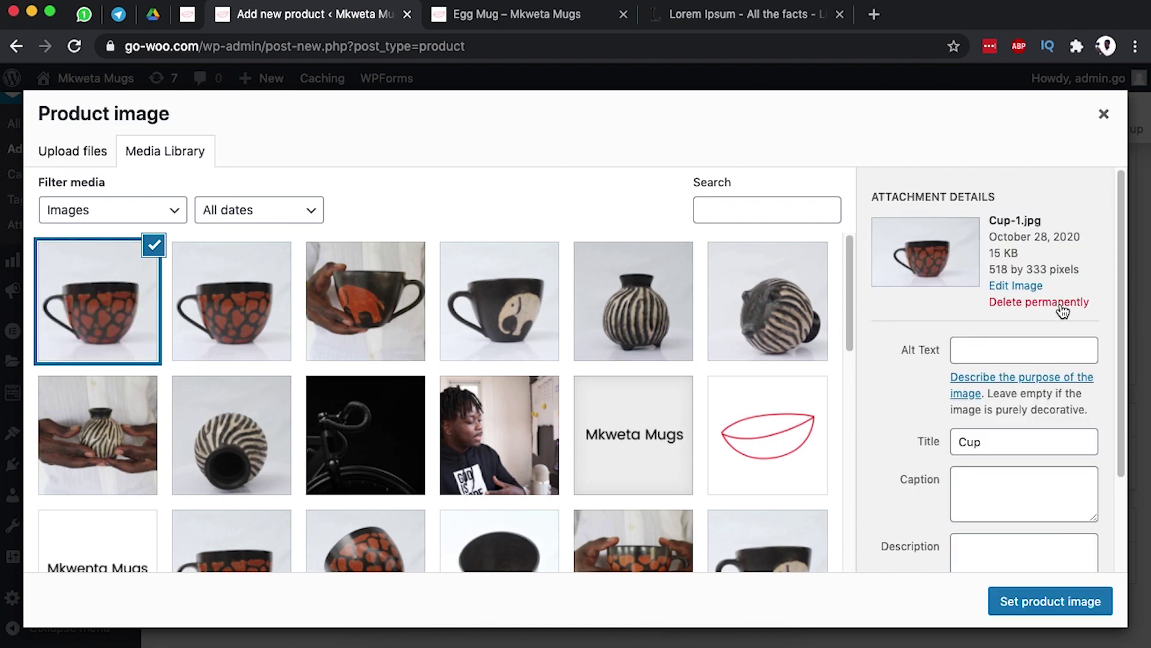
Delete the duplicate Cup-1.jpg and set the red-spotted Cup.jpg as the product image
left_click(1055, 303)
left_click(740, 185)
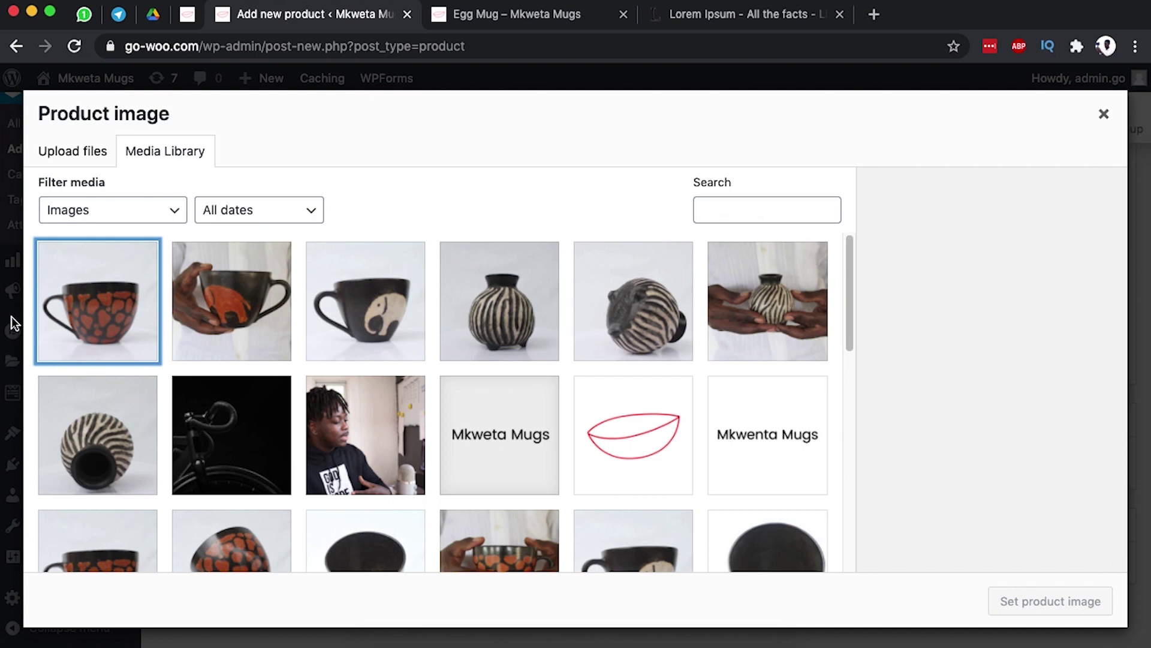
left_click(64, 317)
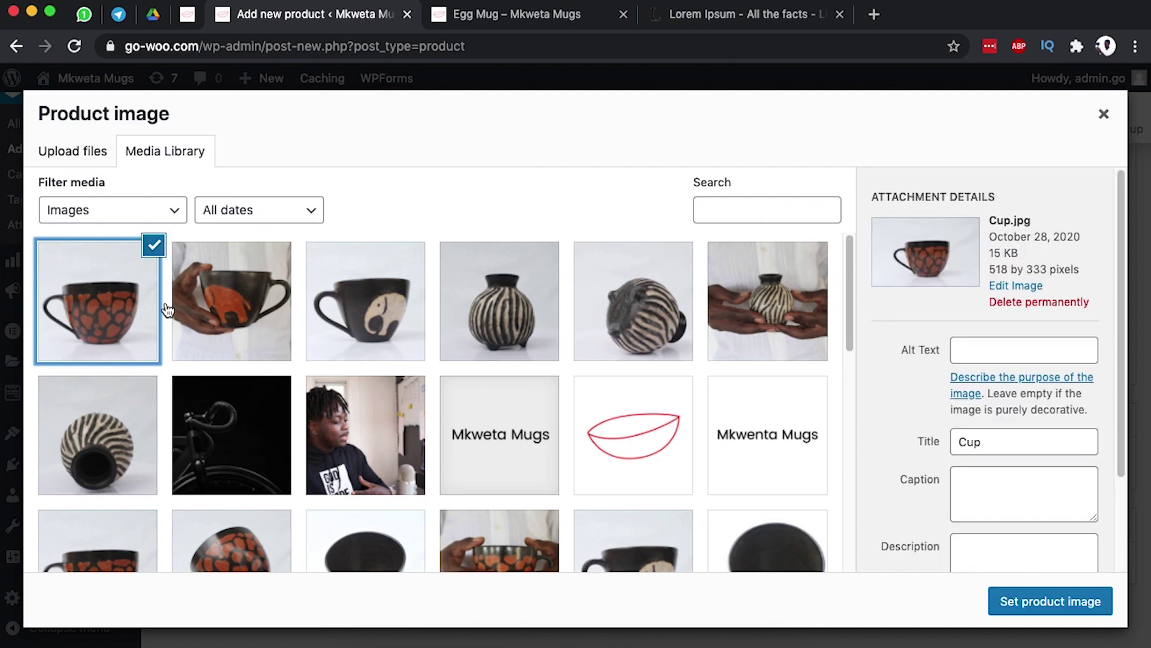
left_click(1053, 603)
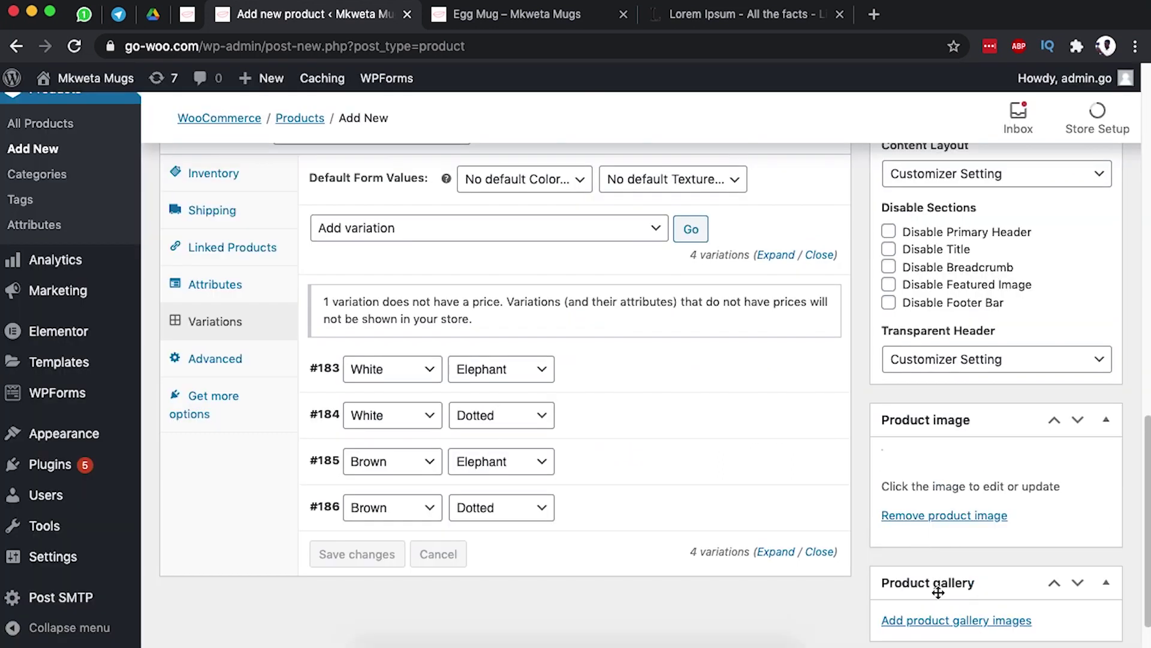
scroll(936, 594, "down", 3)
scroll(931, 576, "down", 5)
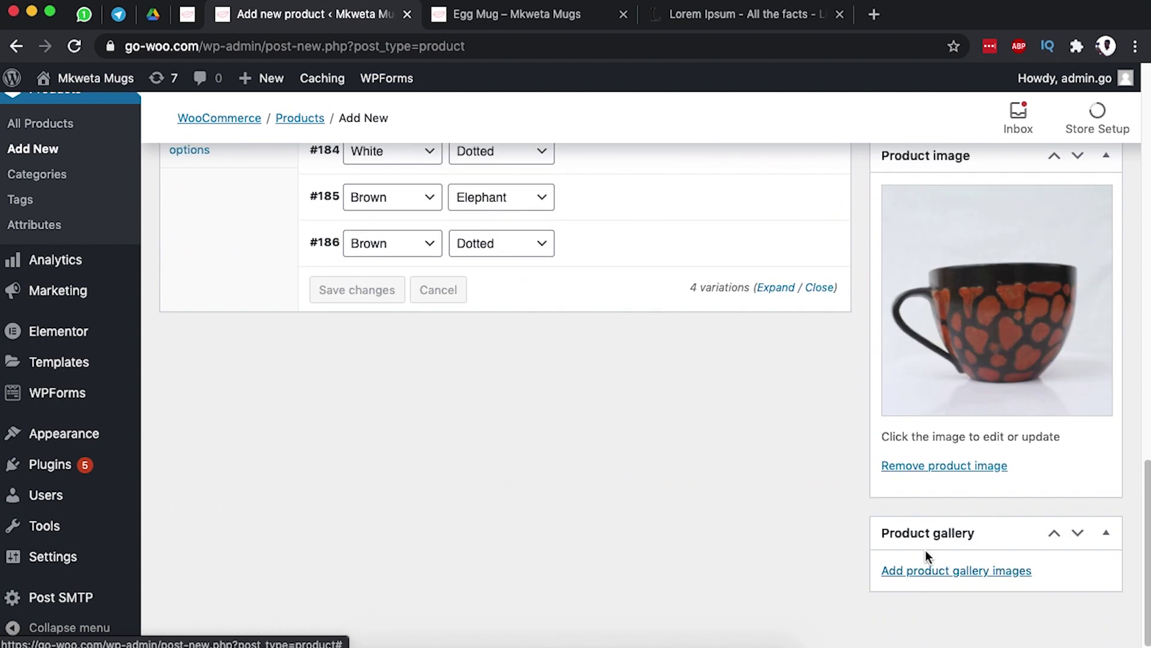
Upload Cup-2-back, Cup-2-hold, Cup-2-side, Cup-hold and Cup-side2 photos for the gallery
left_click(931, 571)
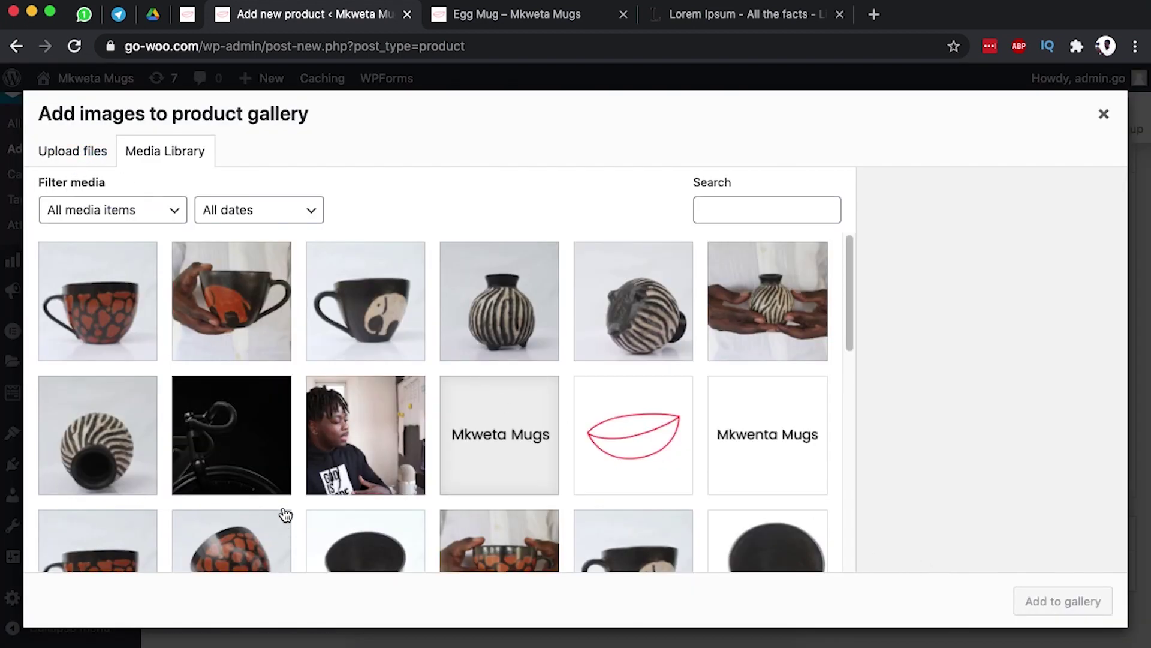
left_click(390, 643)
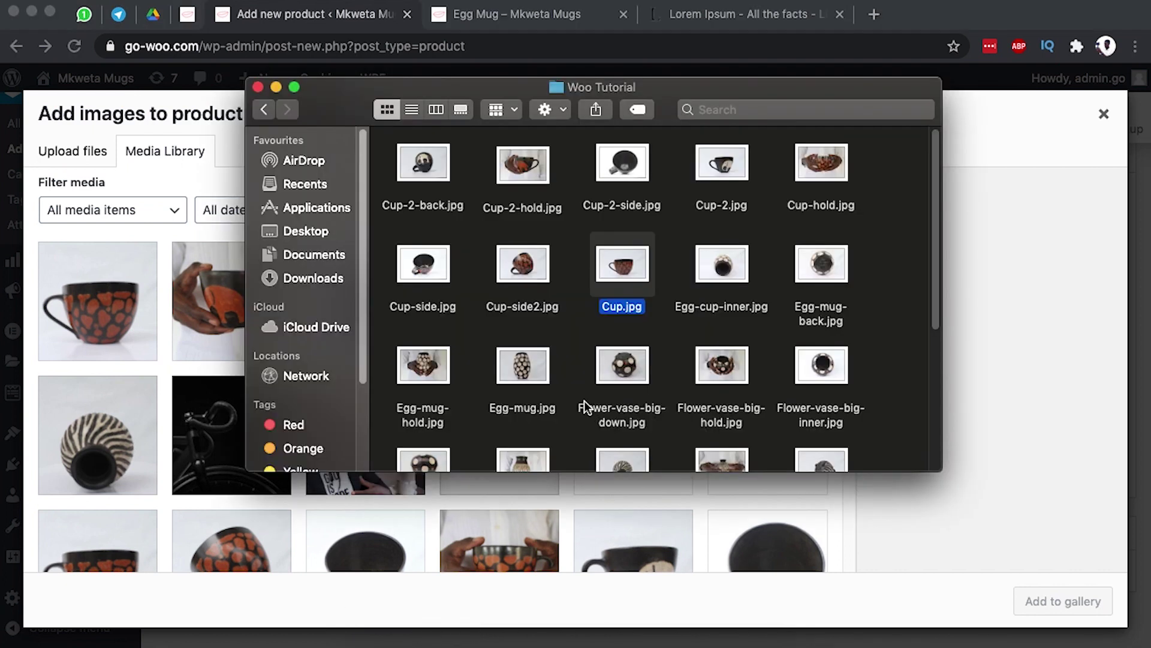
left_click_drag(364, 92, 512, 172)
left_click(614, 248)
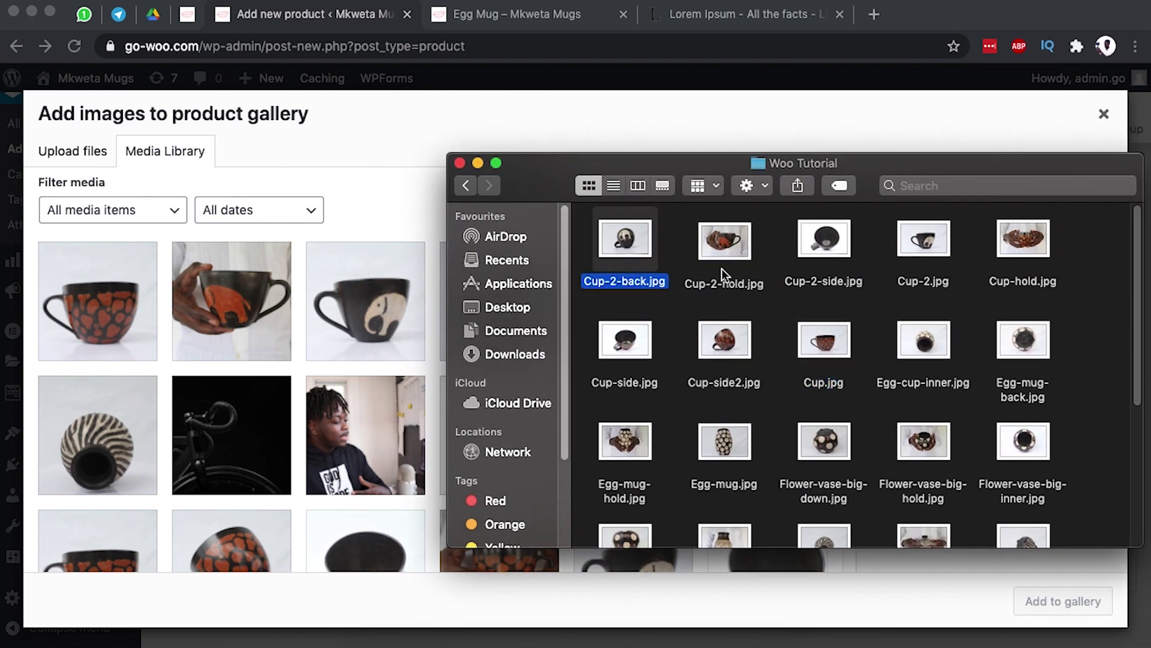
left_click(733, 246, "super")
left_click(816, 245, "super")
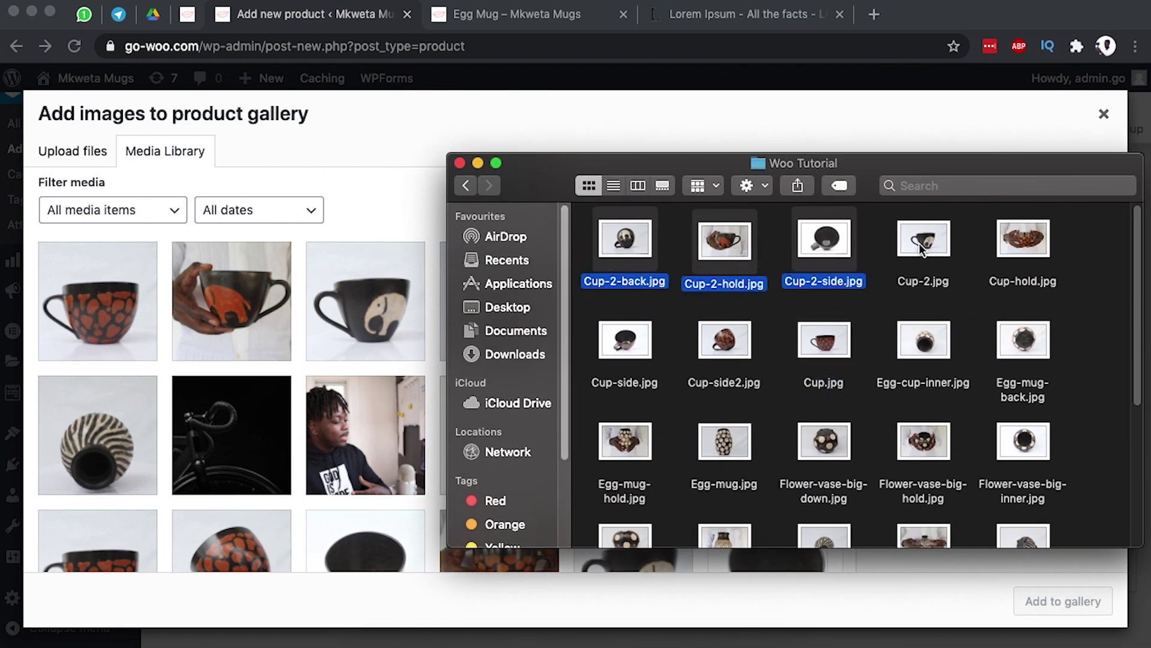
left_click(922, 246, "super")
left_click(997, 281, "super")
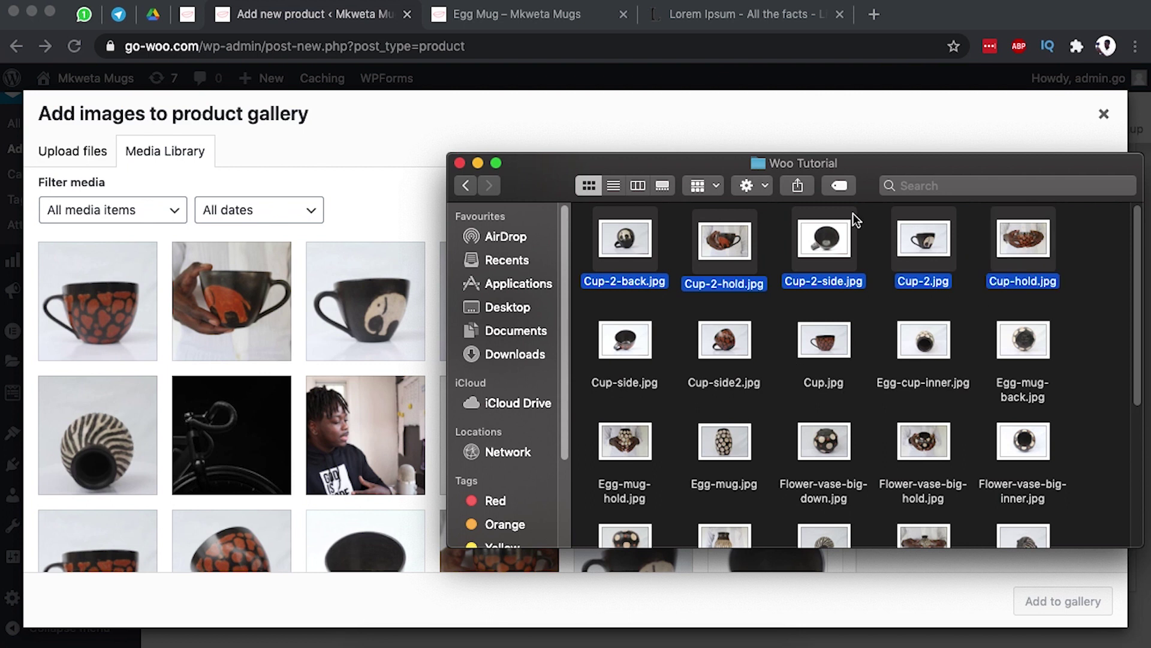
left_click(943, 268, "super")
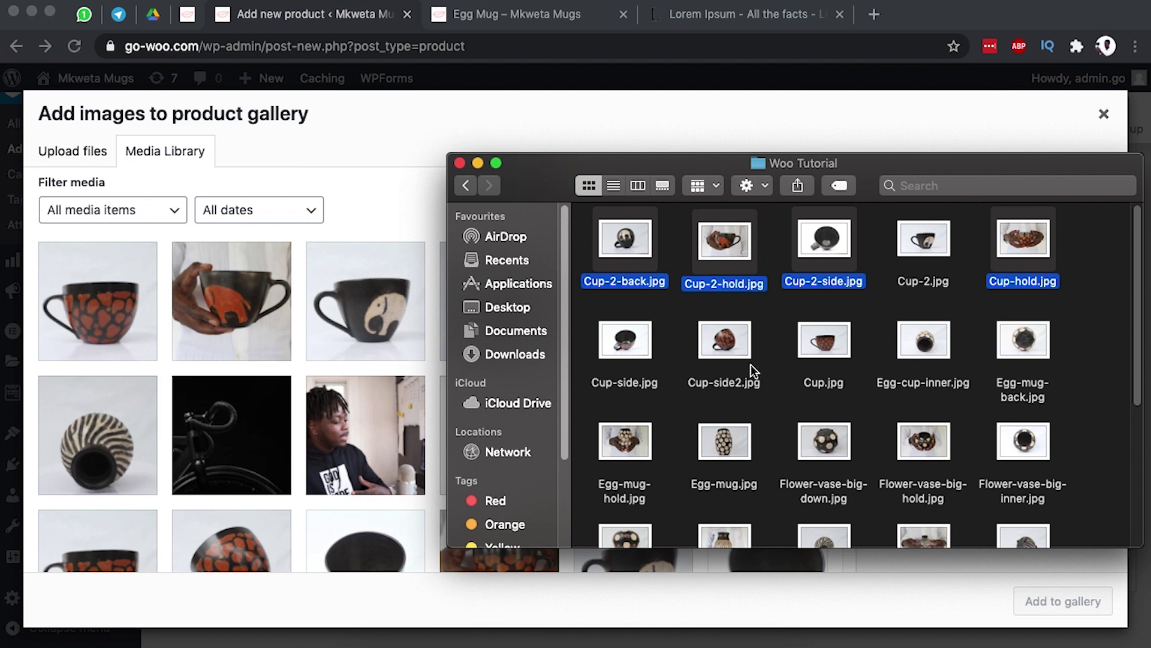
left_click(721, 346, "super")
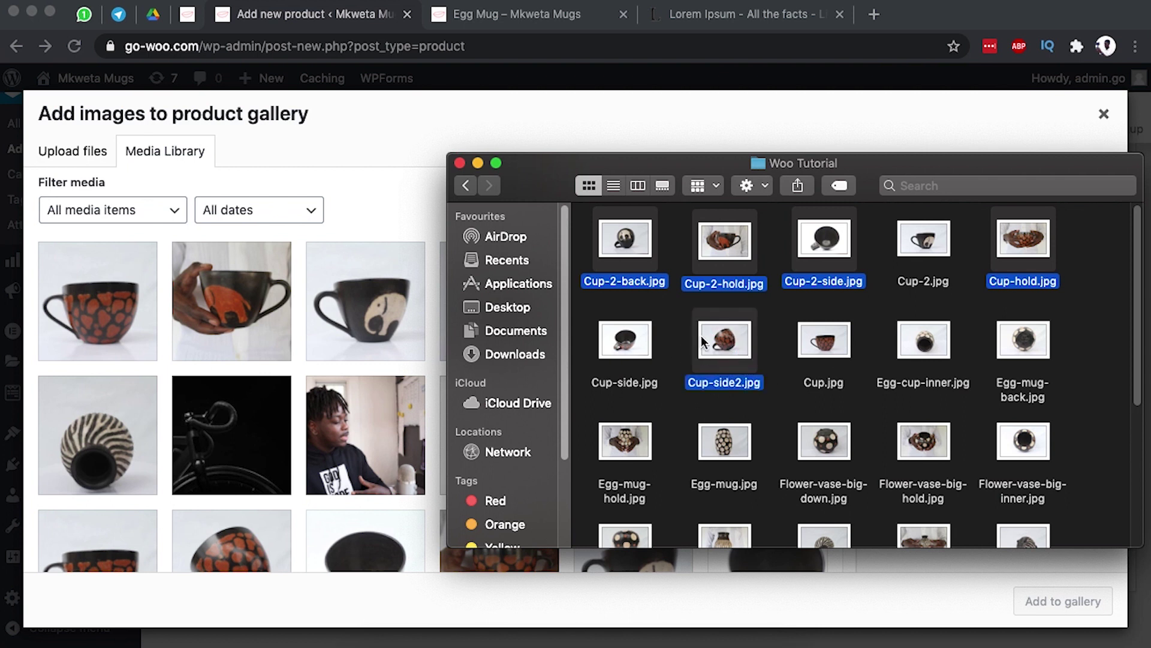
left_click_drag(717, 343, 178, 385)
left_click_drag(496, 429, 498, 430)
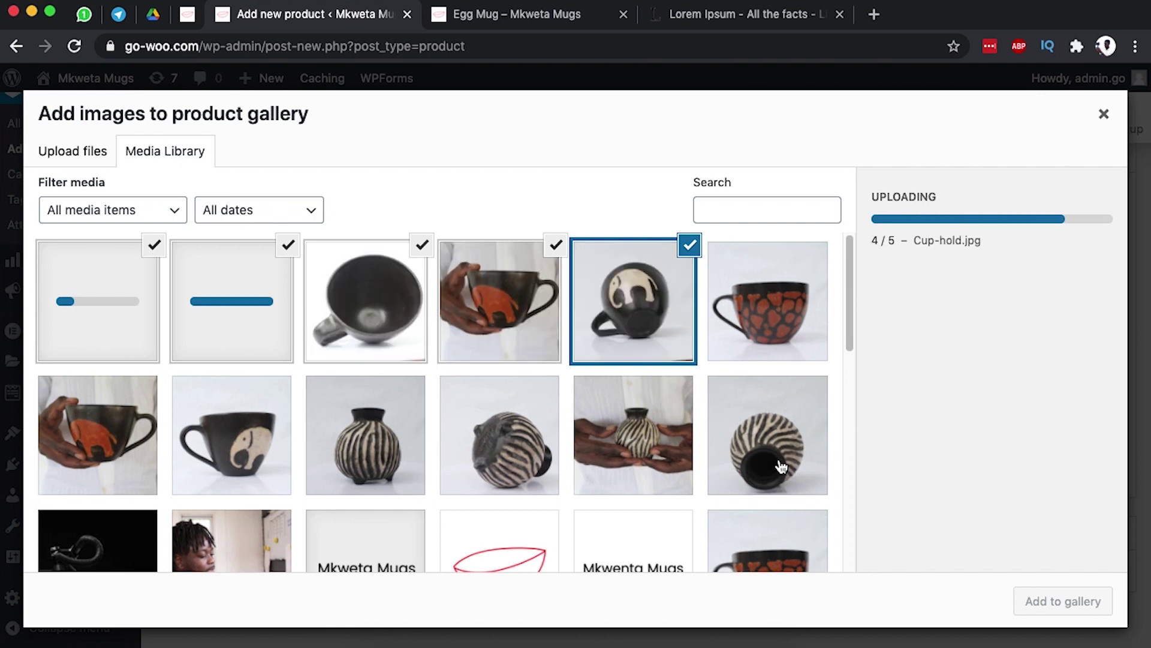
Also select Cup, Cup-2 and Cup-2-hold and add all chosen photos to the gallery
left_click(760, 327)
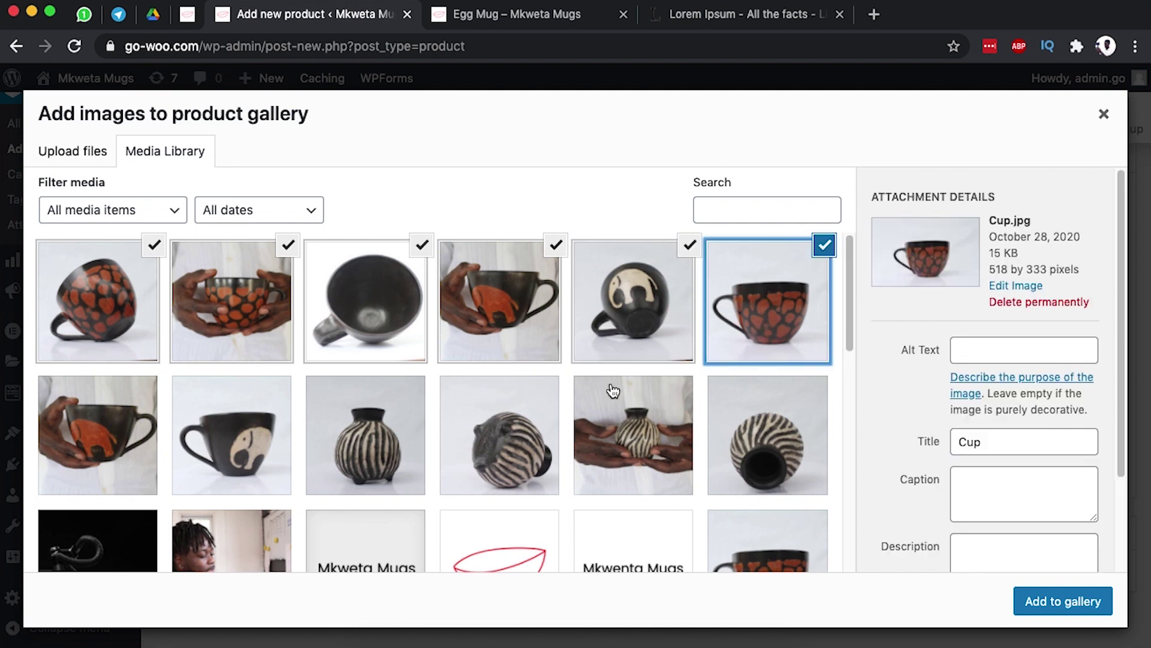
left_click(262, 433)
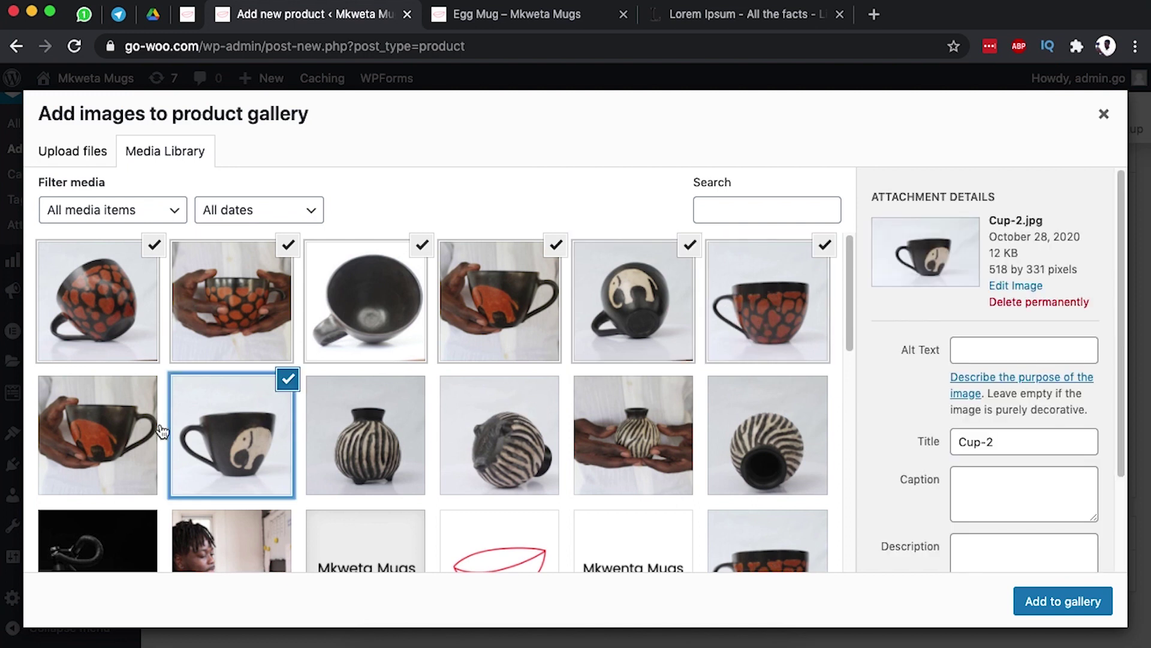
left_click(86, 434)
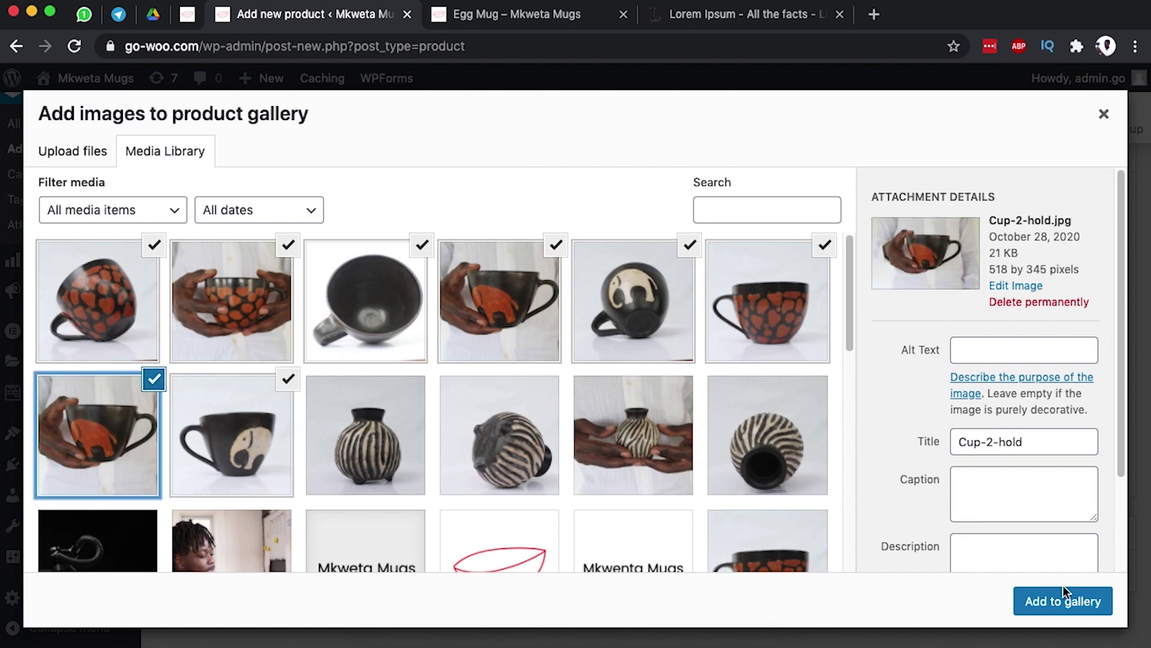
left_click(1059, 603)
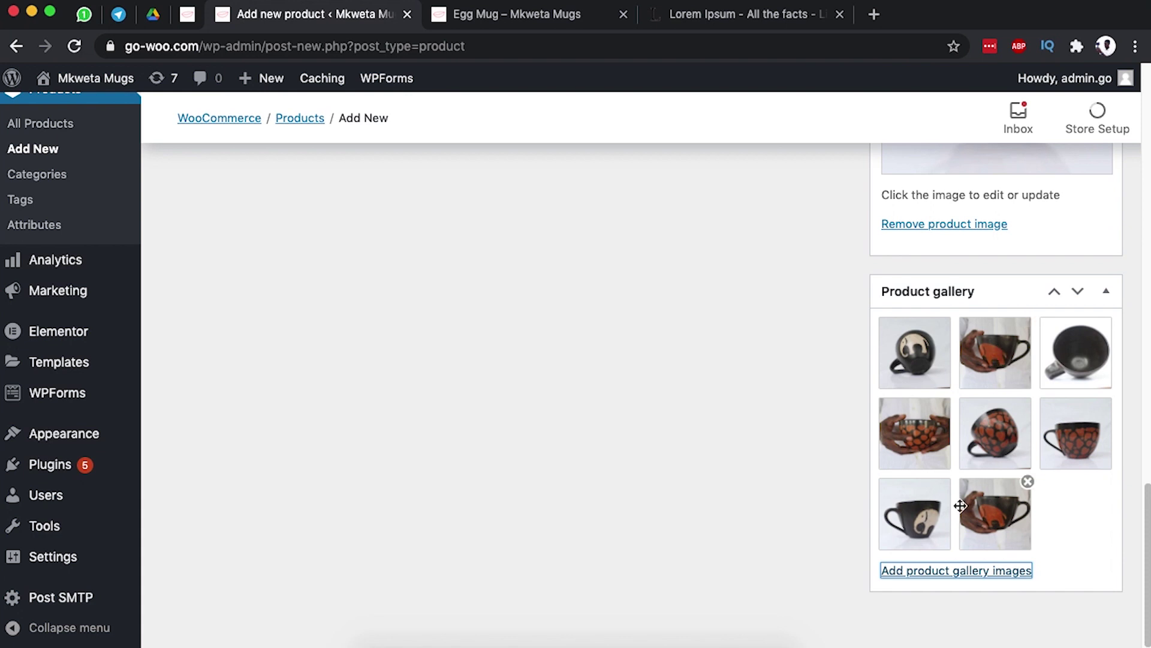
scroll(959, 506, "up", 10)
scroll(958, 514, "up", 3)
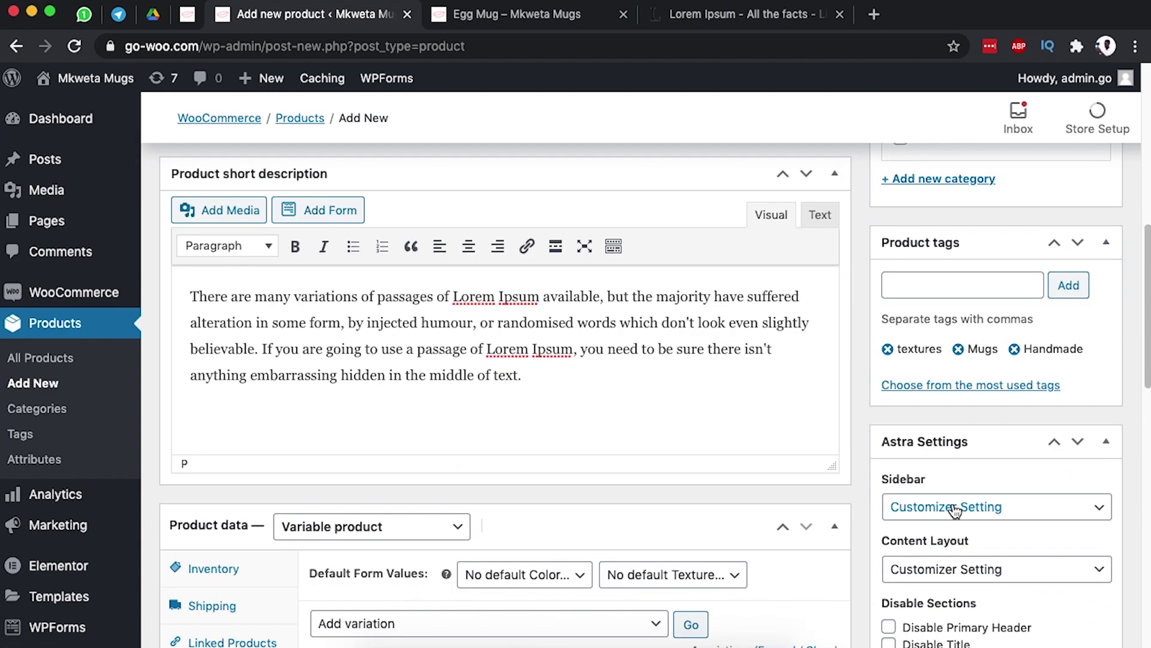
scroll(945, 483, "down", 5)
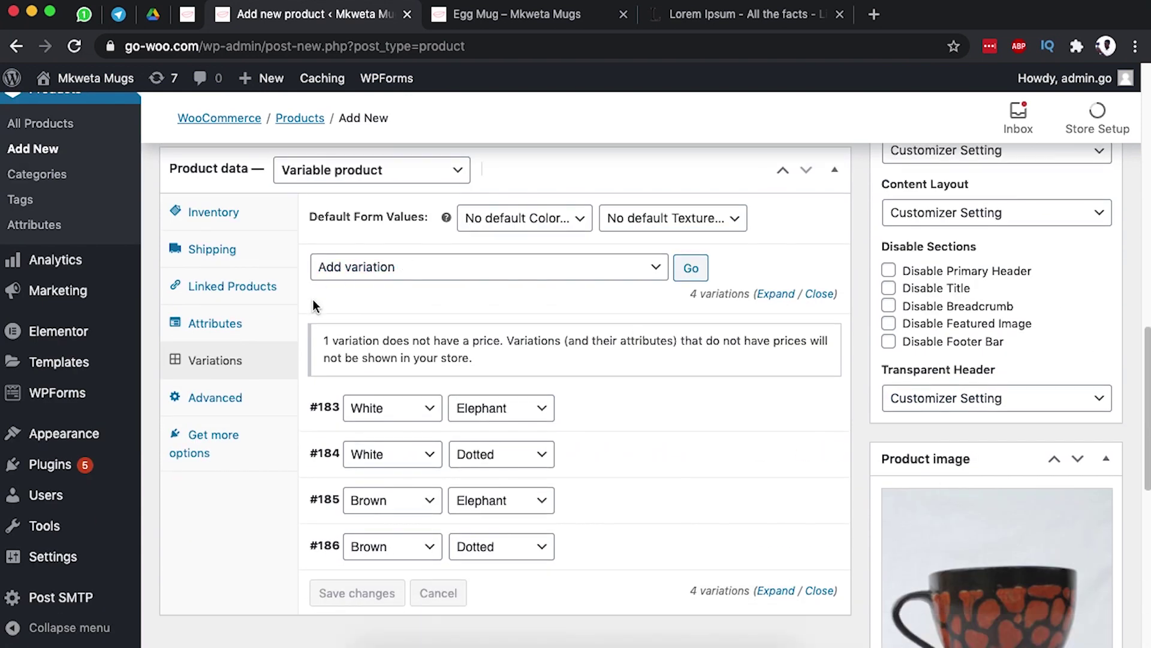
left_click(210, 397)
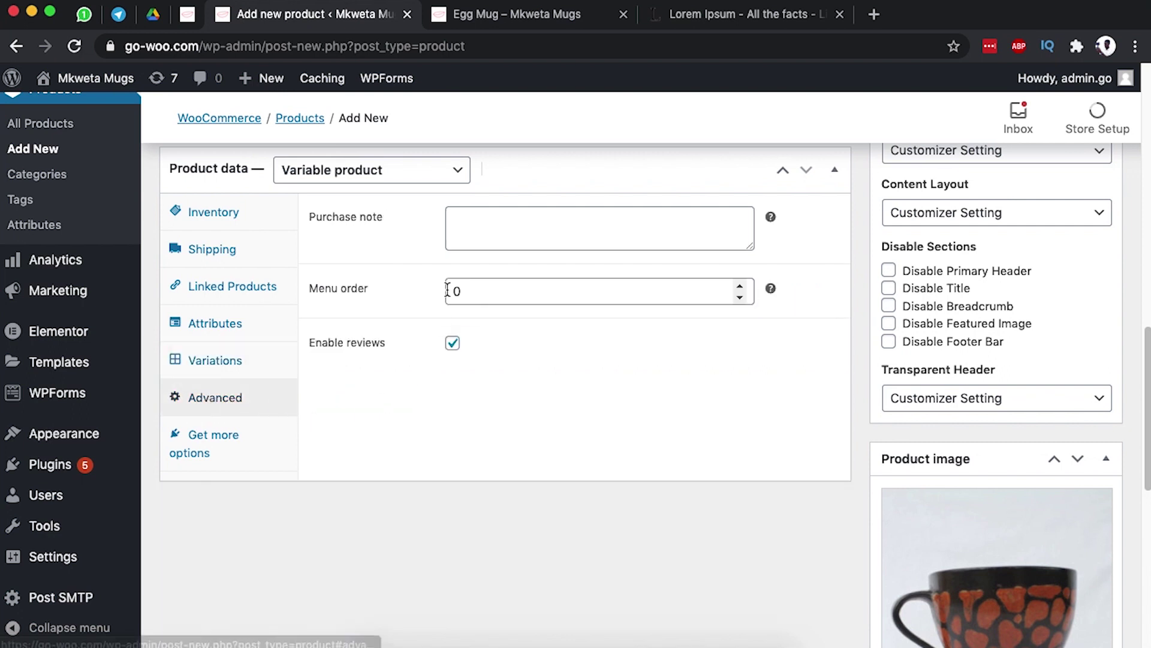
scroll(449, 292, "up", 1)
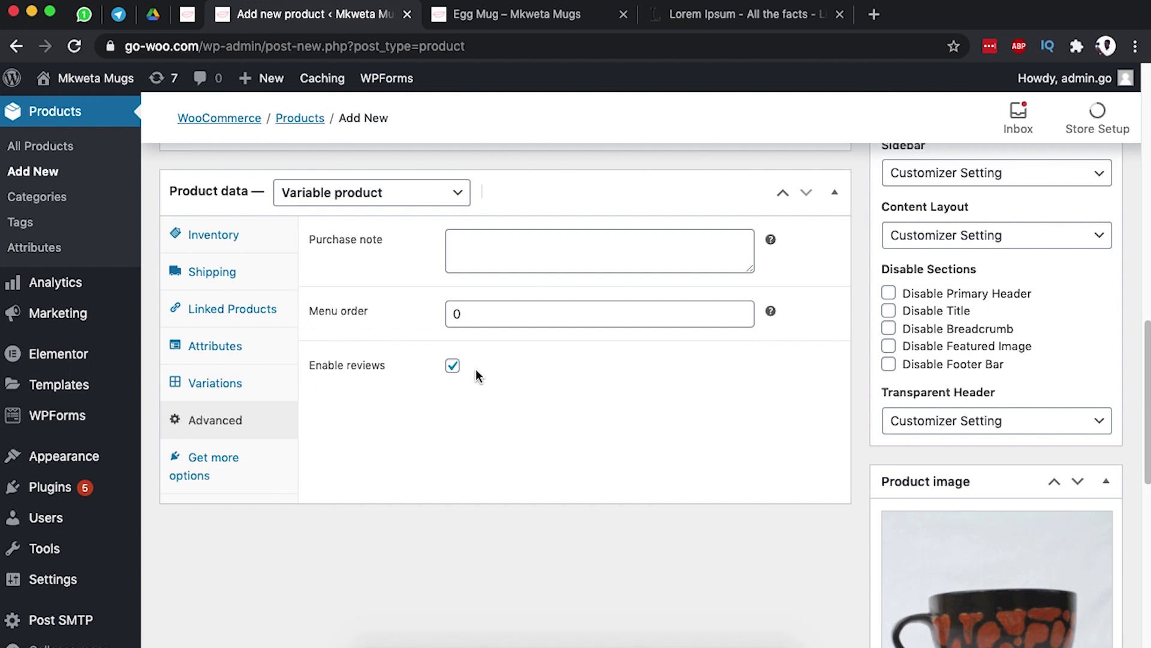
left_click(233, 383)
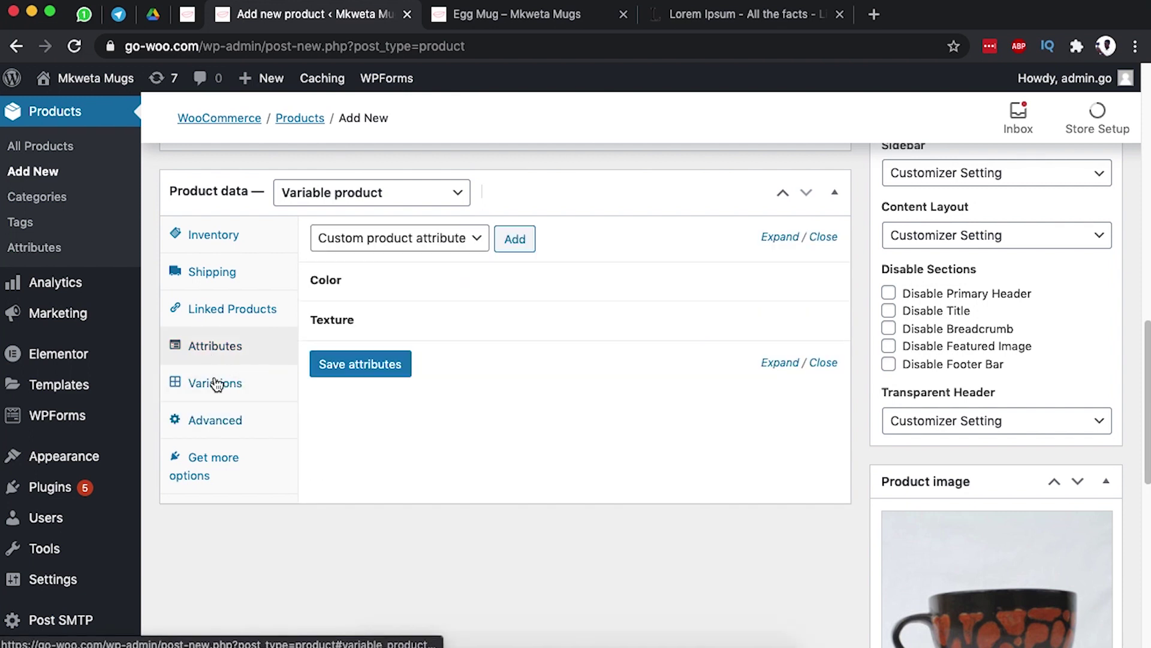
left_click(216, 384)
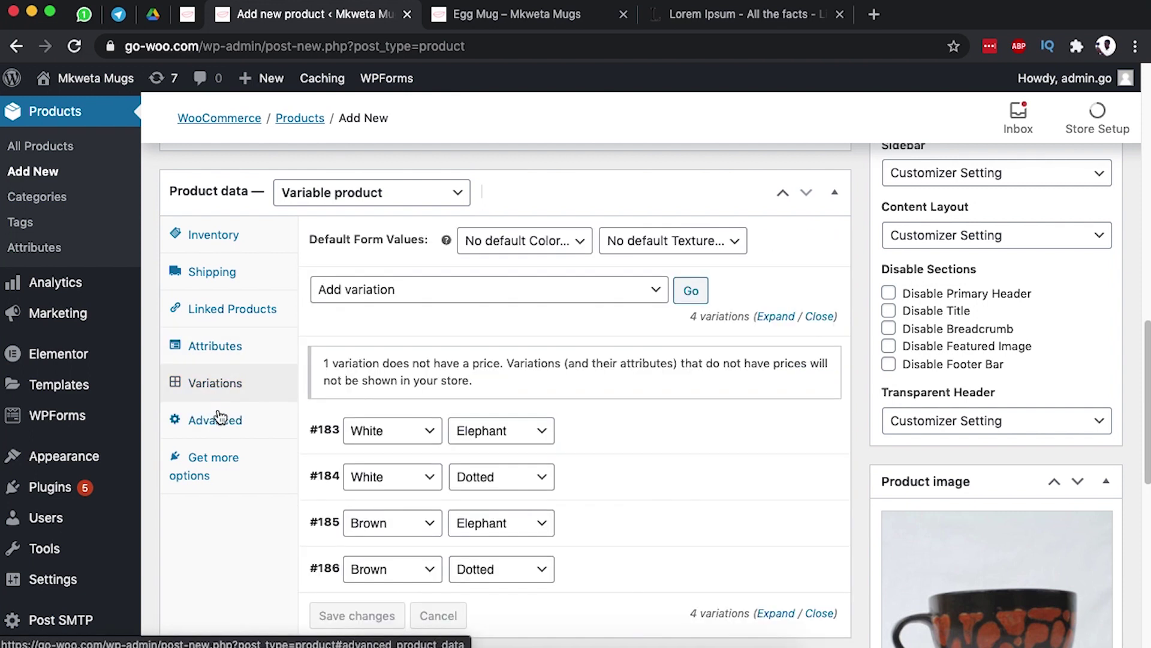
left_click(219, 421)
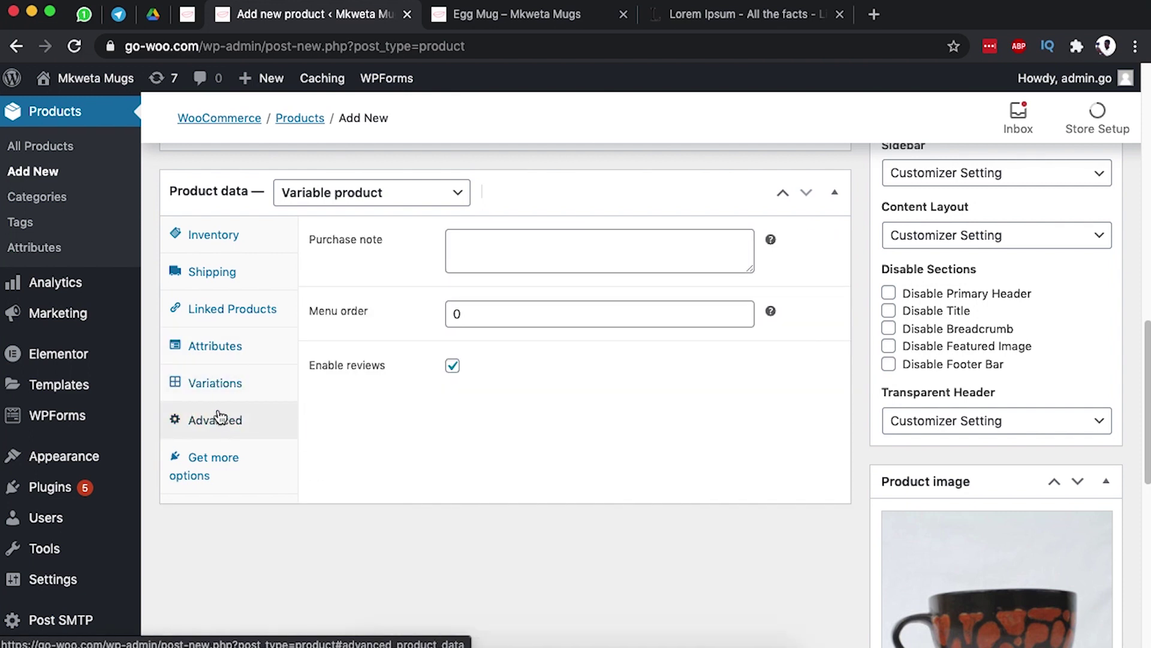
left_click(217, 347)
left_click(225, 384)
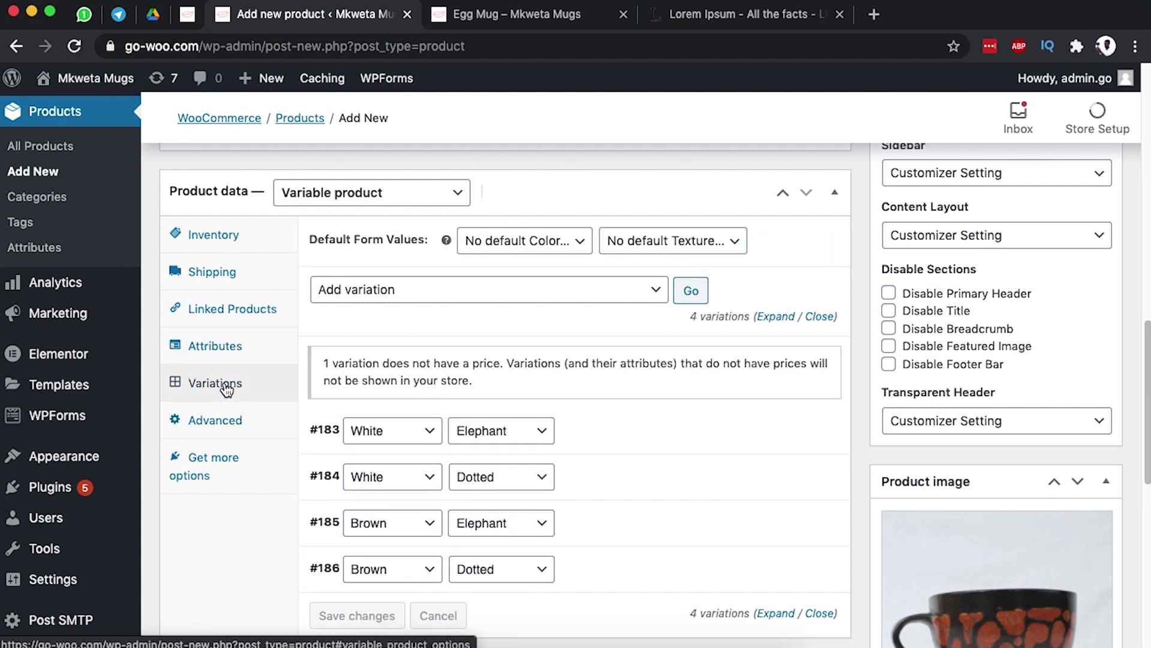
left_click(222, 421)
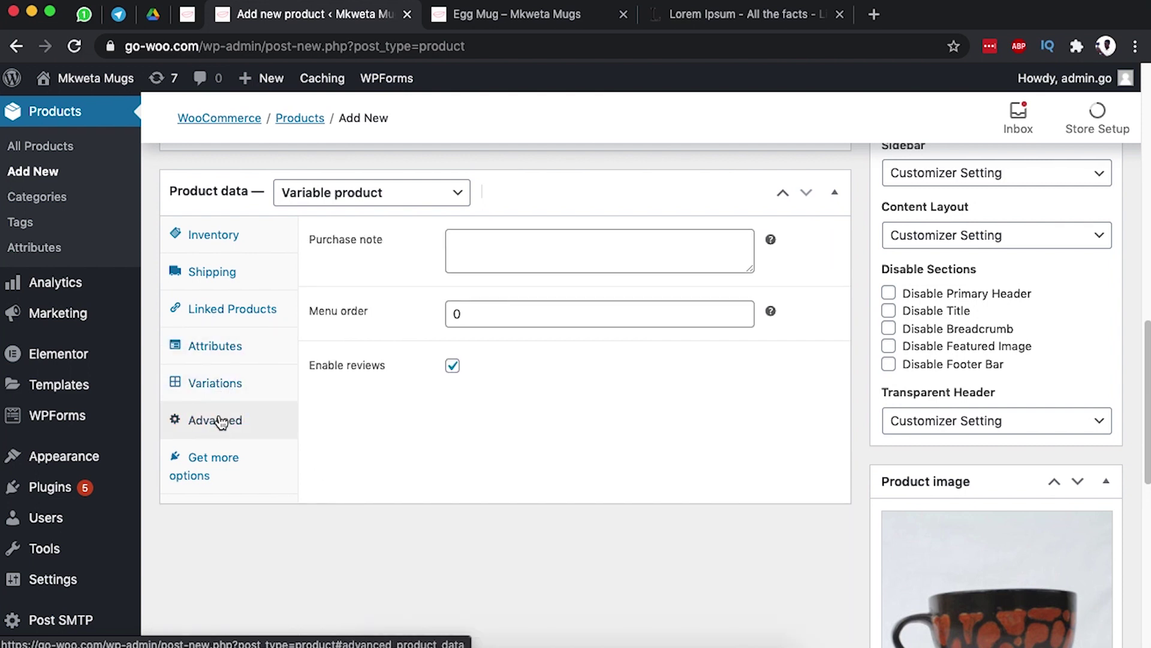
scroll(240, 332, "up", 10)
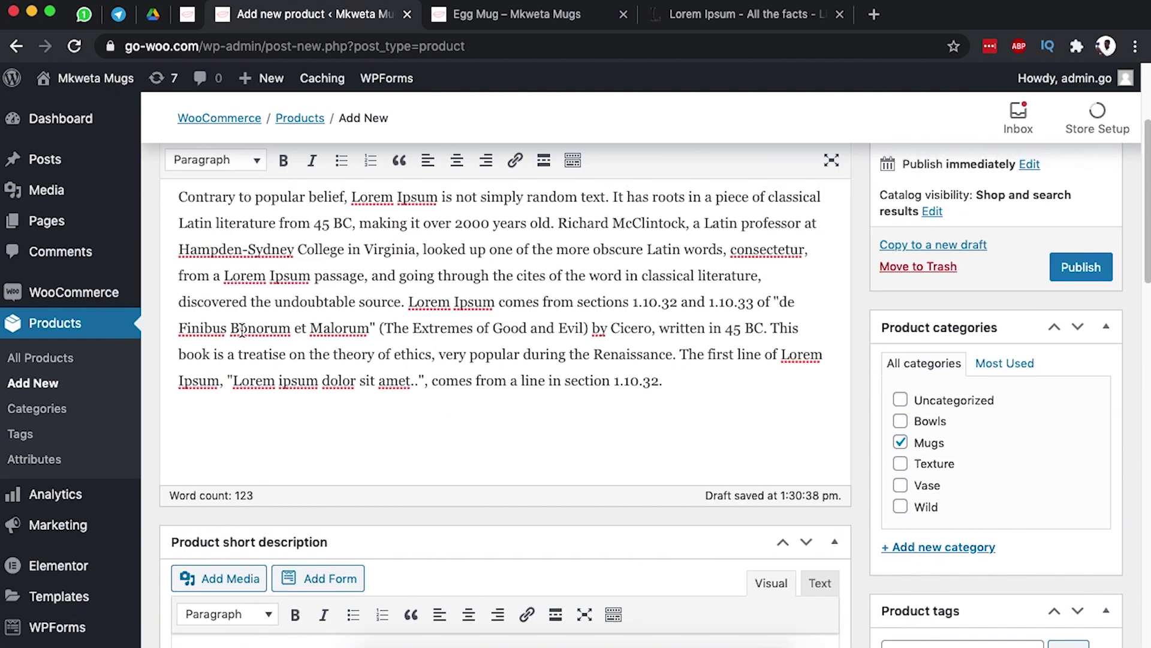
Browse the product gallery at full size in the lightbox
scroll(242, 330, "up", 3)
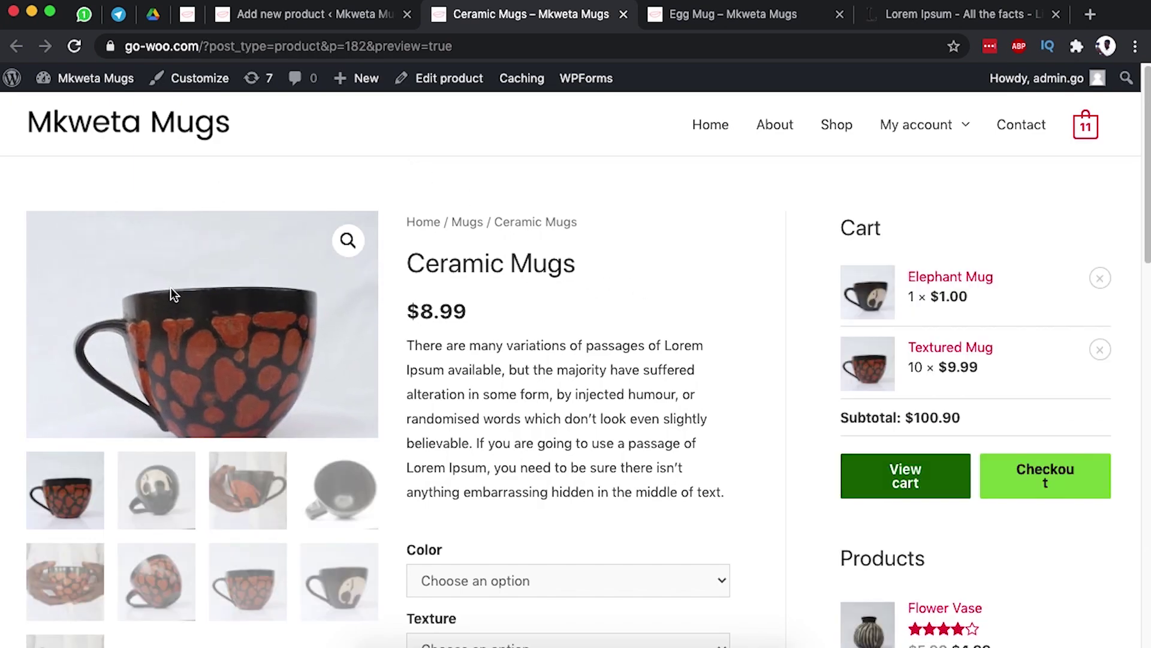
left_click(348, 240)
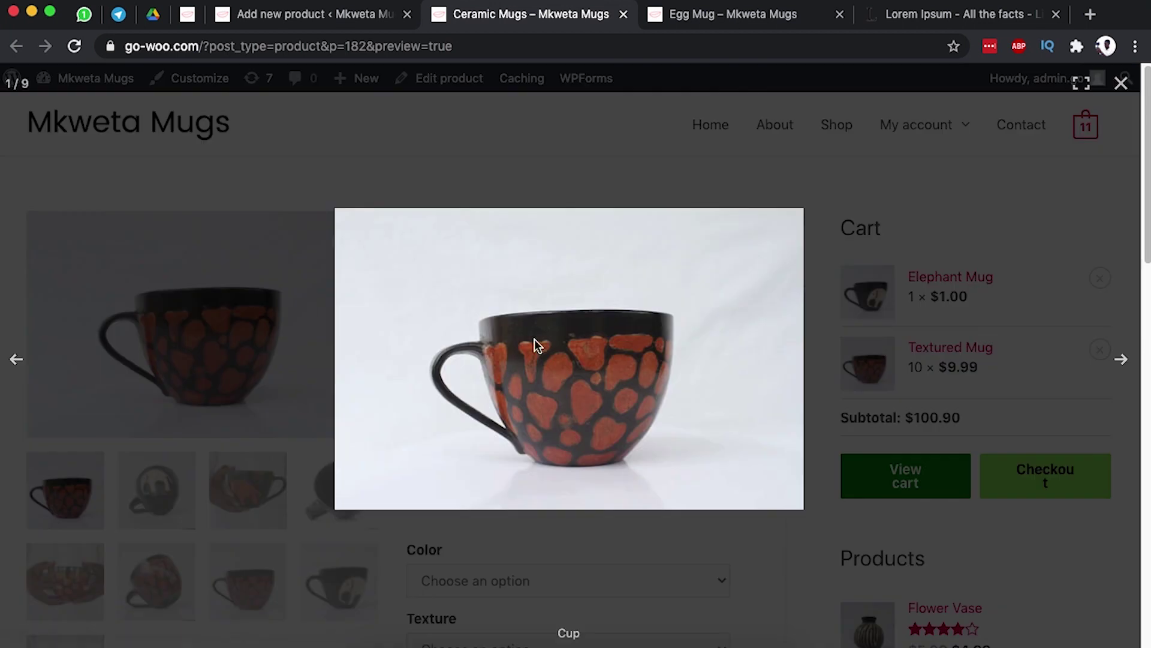
left_click(1120, 361)
left_click(1121, 83)
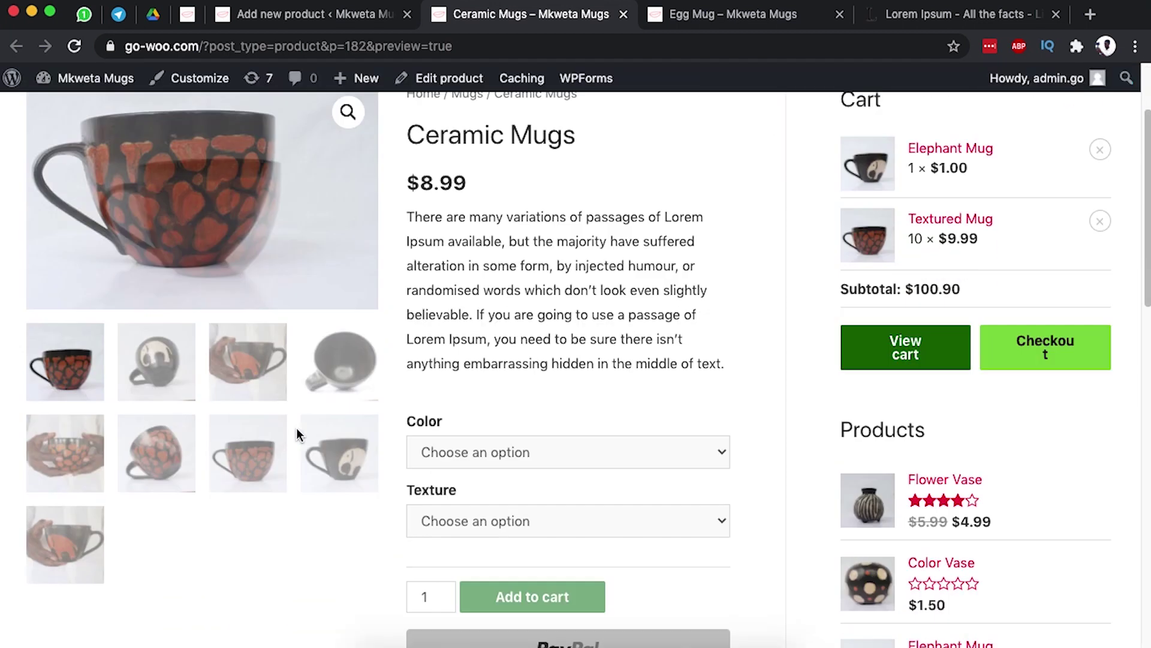
Choose White colour and Elephant texture in the preview's variation dropdowns
scroll(507, 411, "down", 3)
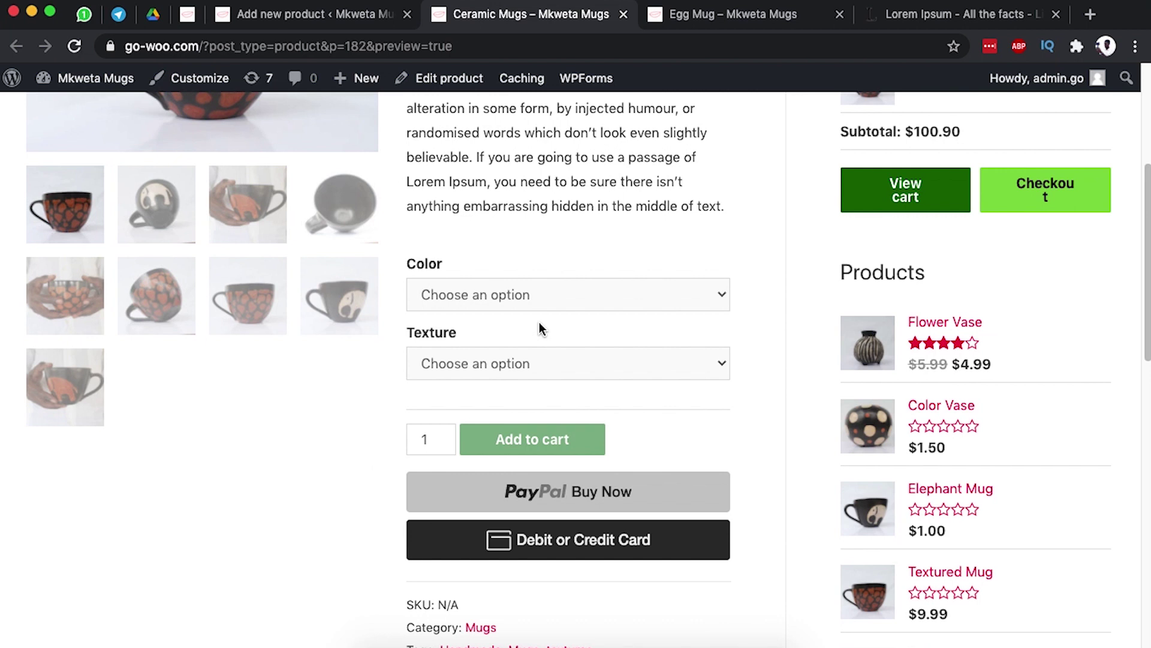
left_click(471, 299)
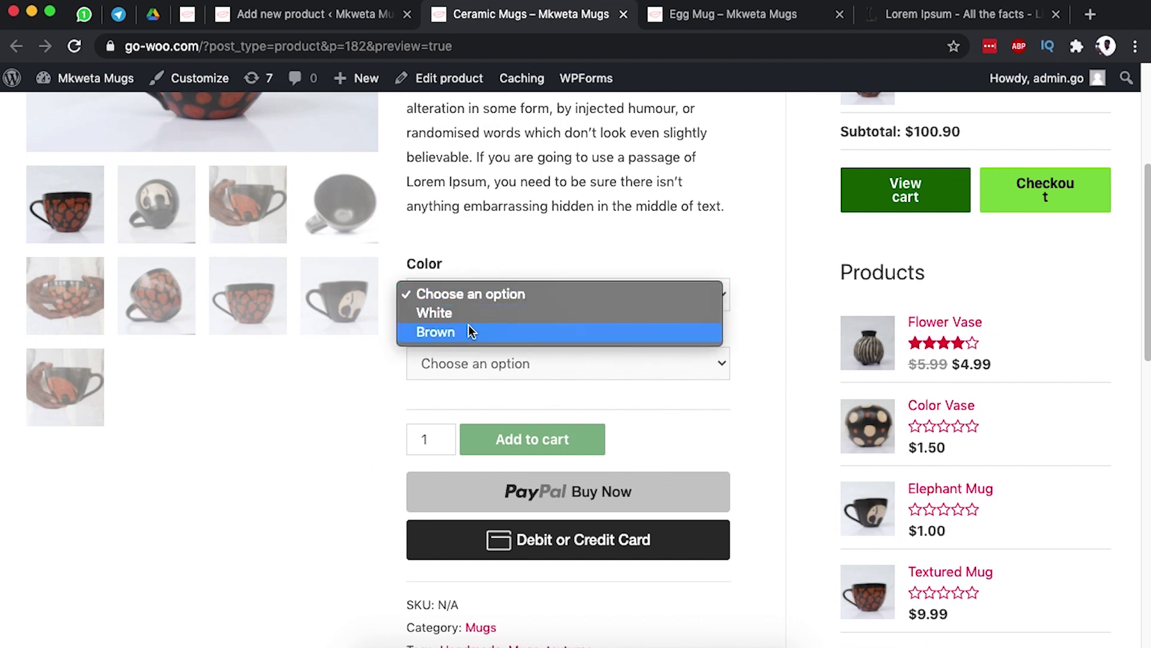
left_click(470, 314)
left_click(473, 363)
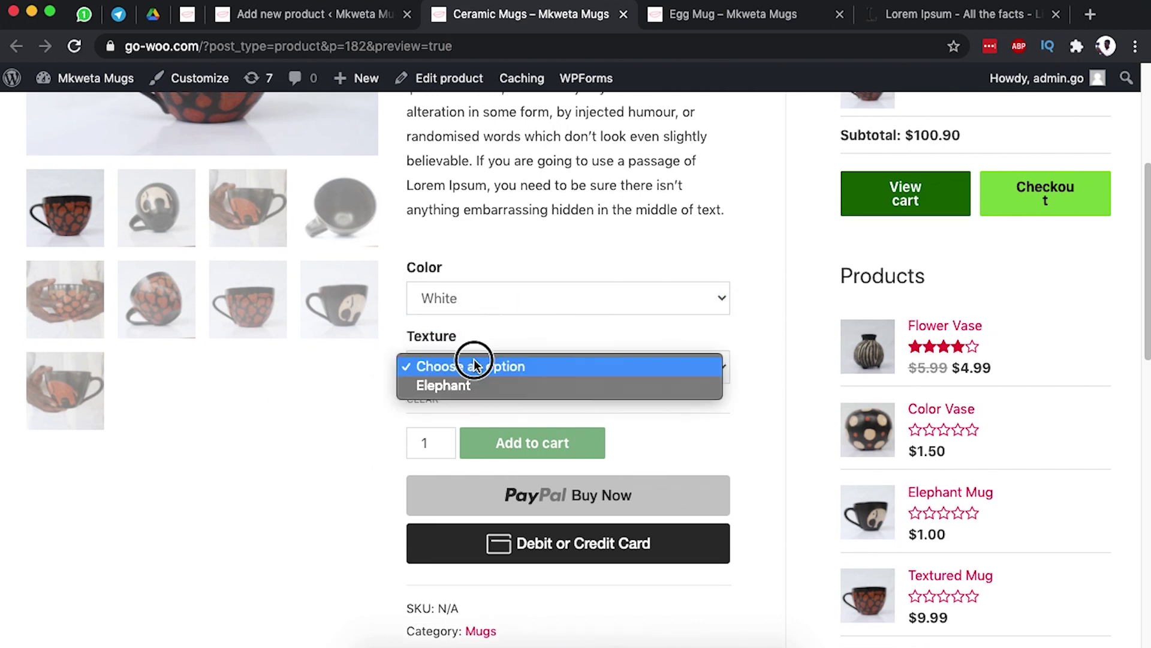
left_click(370, 404)
left_click(480, 367)
left_click(521, 386)
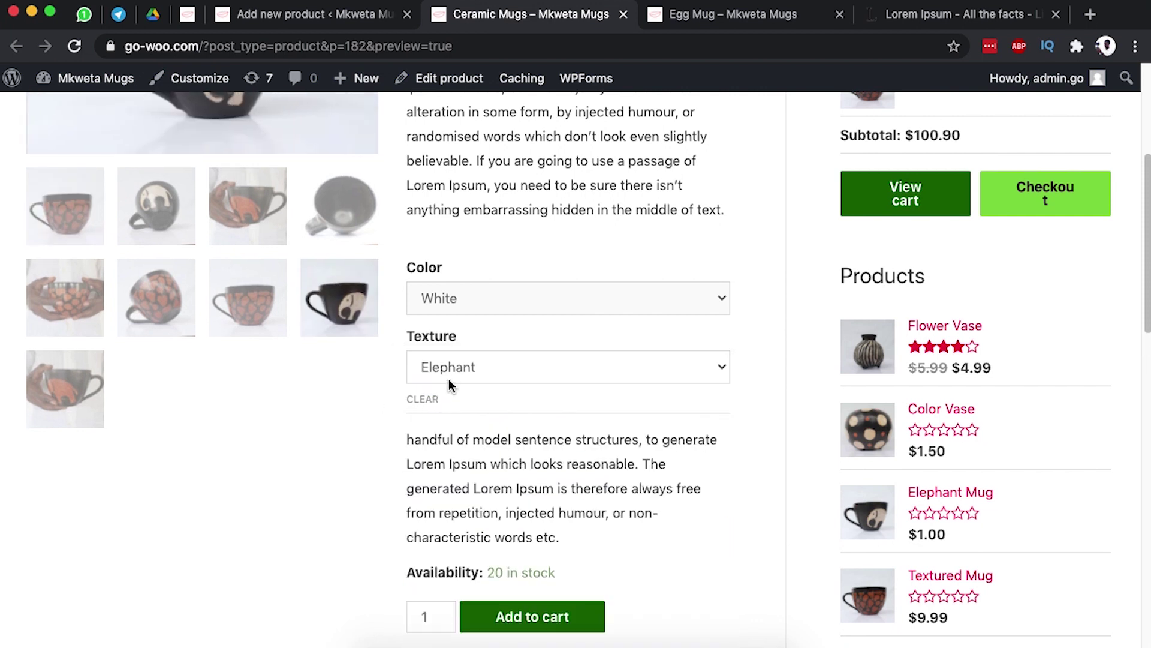
scroll(451, 373, "up", 5)
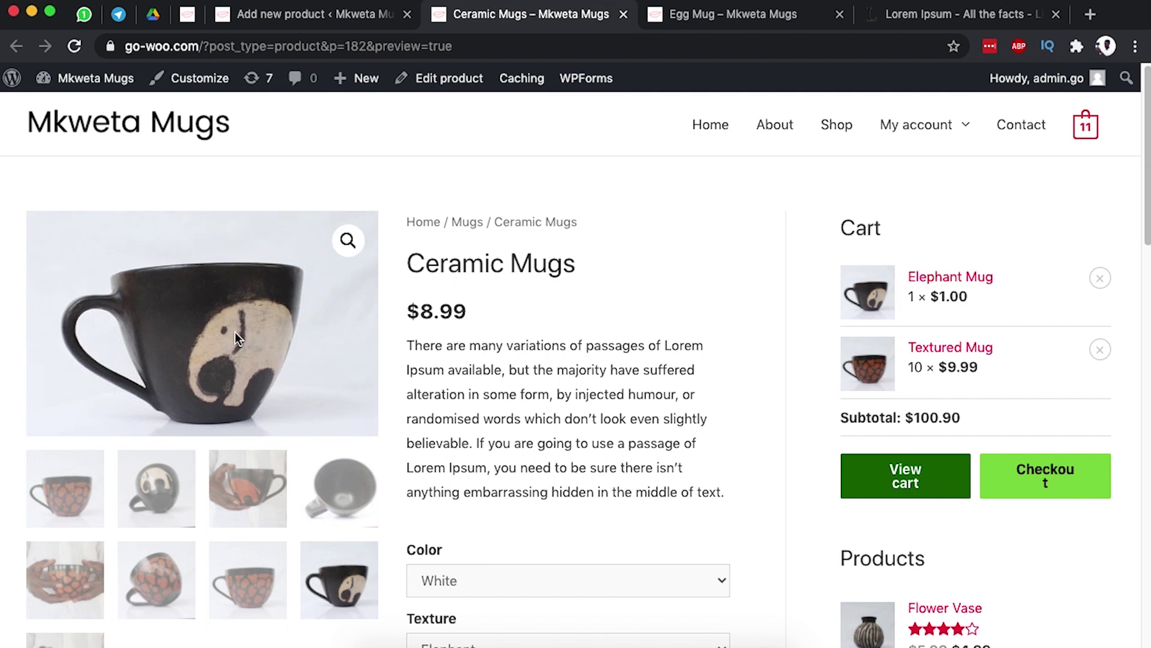
scroll(455, 346, "down", 4)
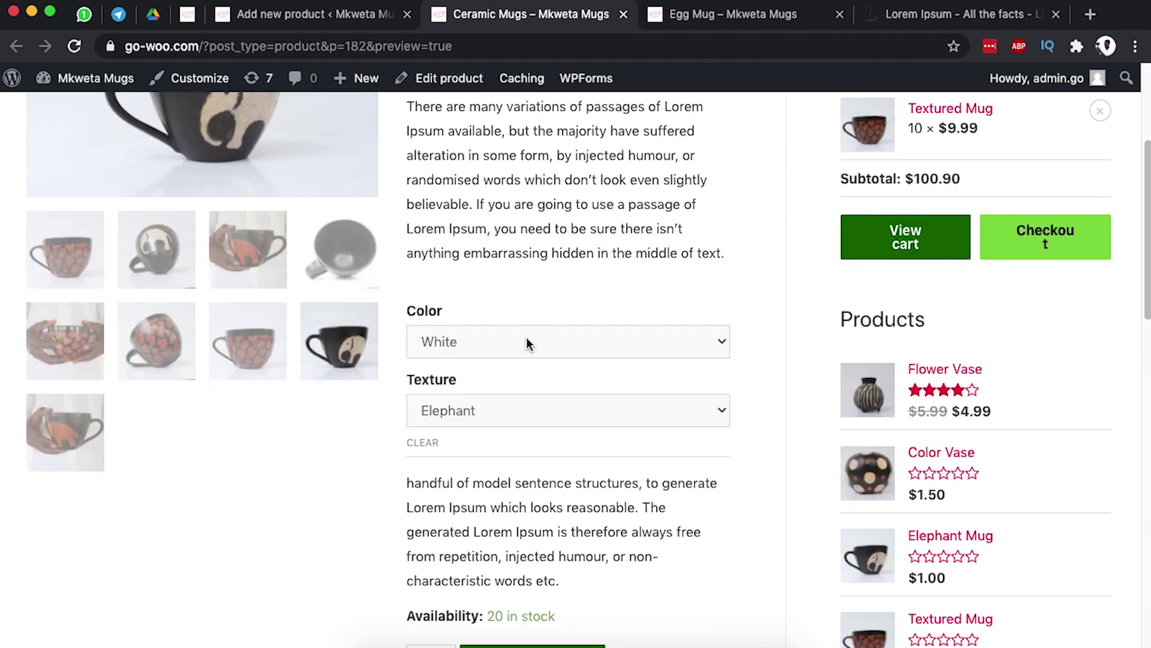
Switch the variation to Brown colour with Dotted texture
left_click(490, 342)
left_click(478, 363)
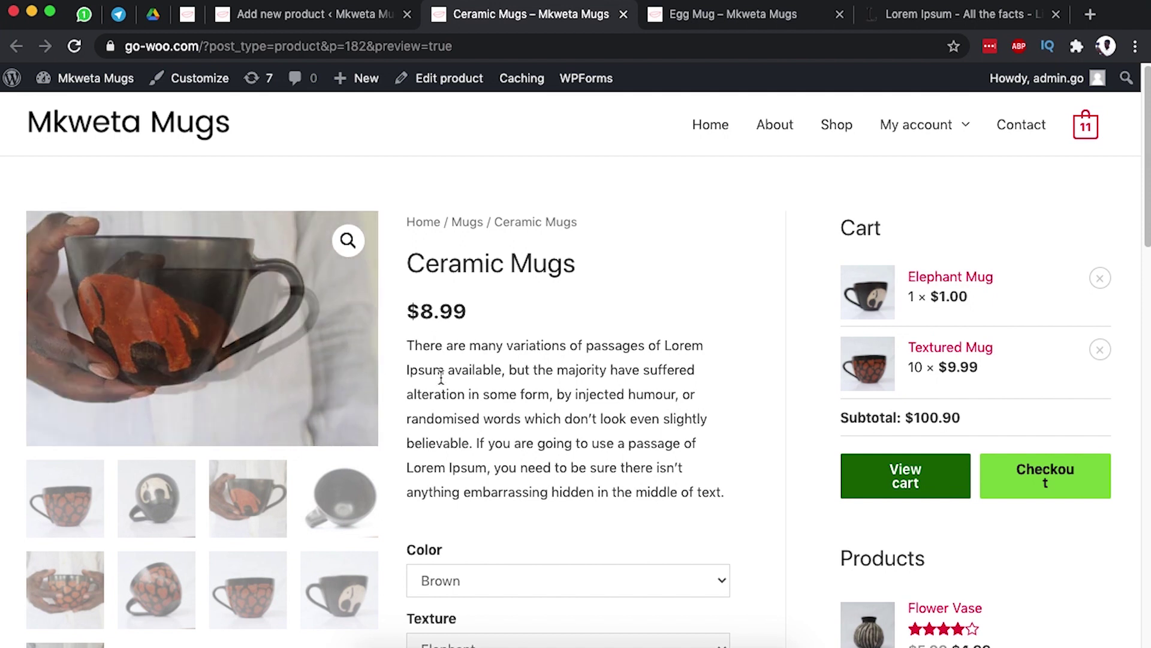
scroll(477, 375, "down", 5)
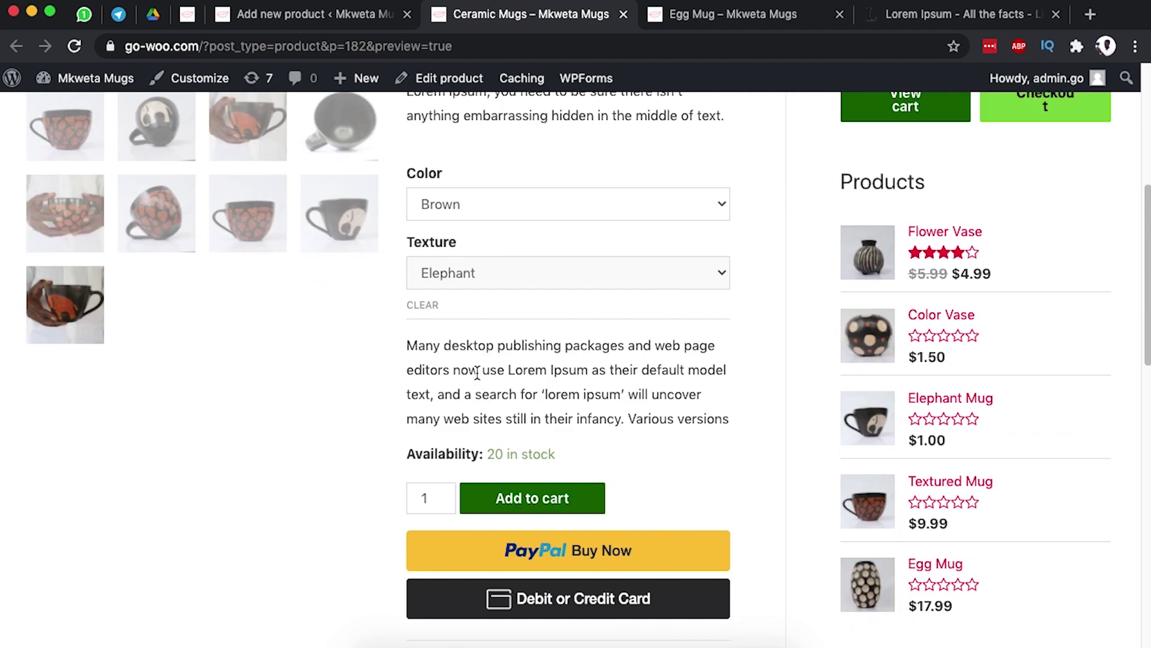
left_click(475, 270)
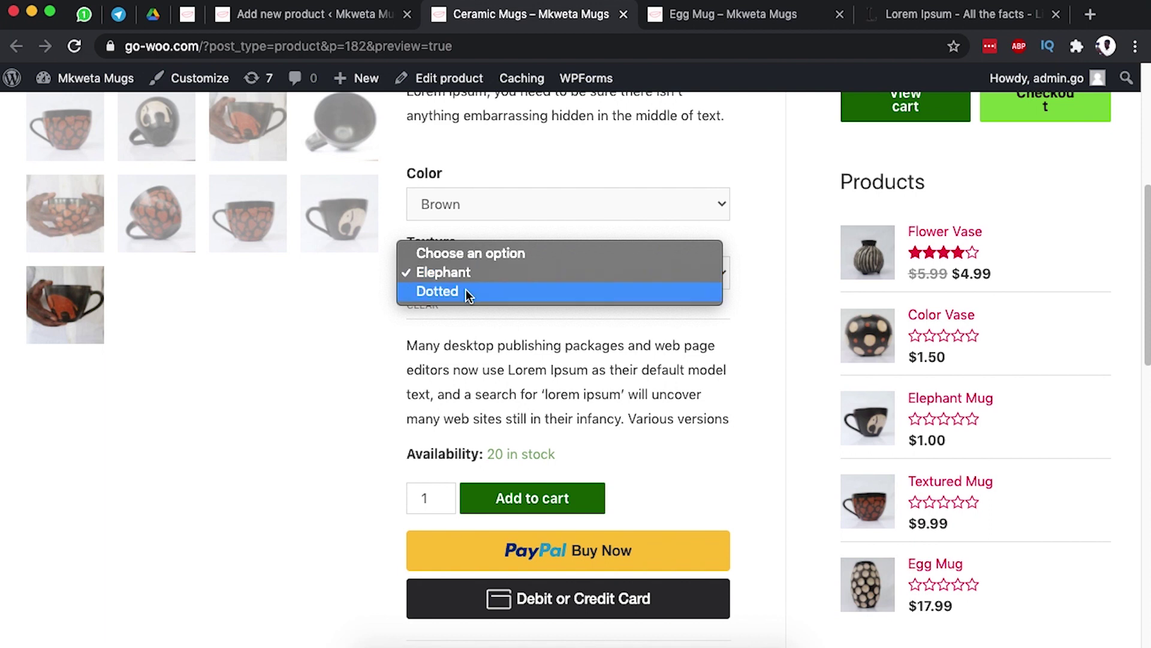
left_click(466, 291)
scroll(286, 361, "up", 4)
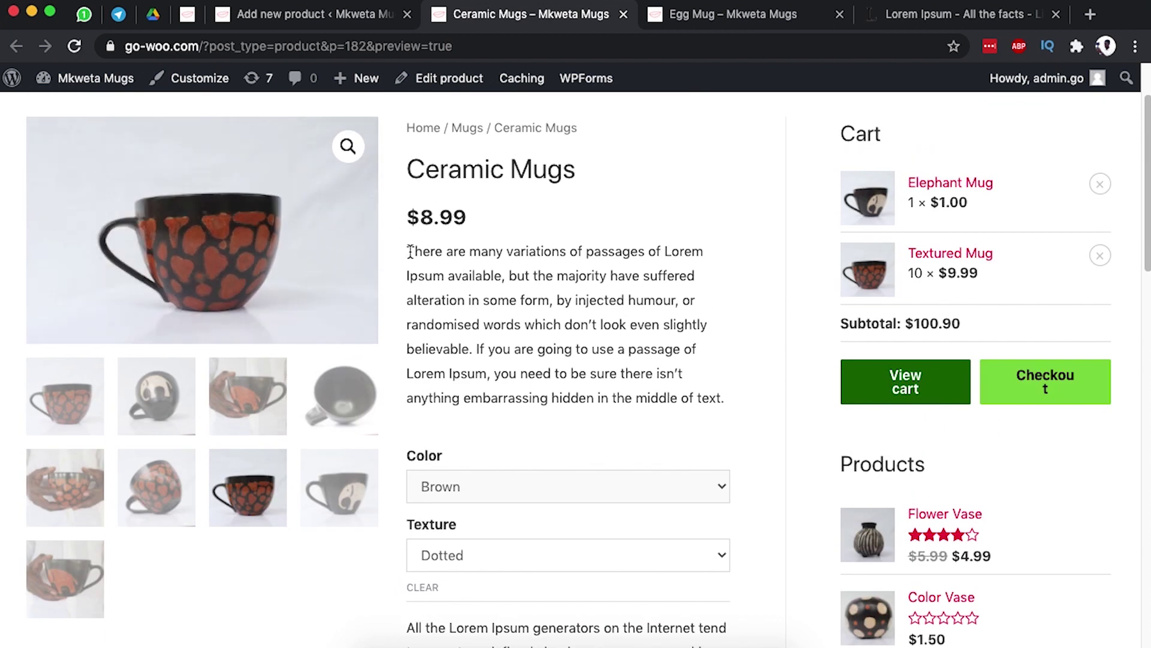
Add the Brown/Dotted mug to the cart and return to the product editor
left_click_drag(407, 251, 756, 349)
left_click(657, 354)
scroll(504, 315, "down", 3)
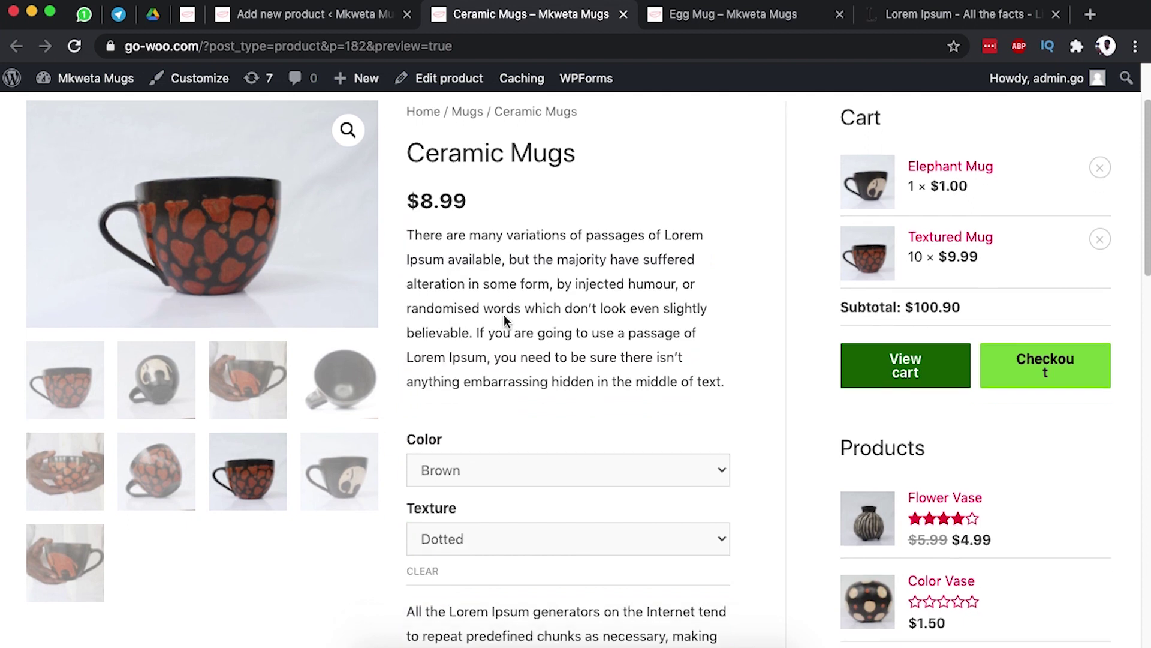
scroll(531, 344, "down", 4)
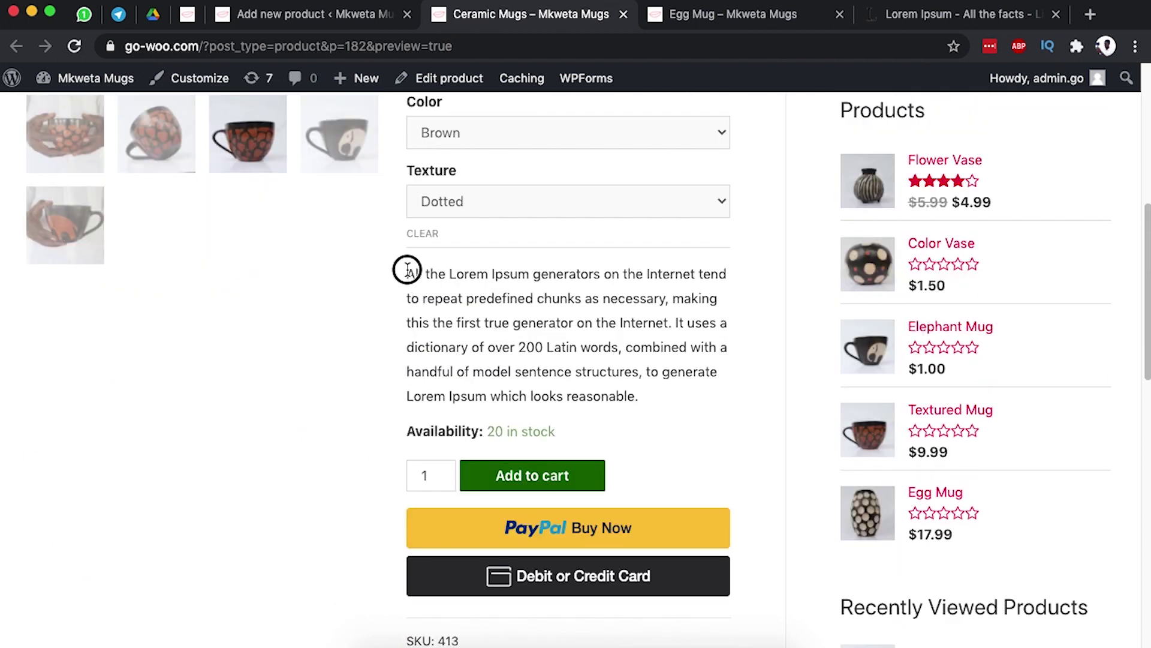
scroll(624, 372, "down", 5)
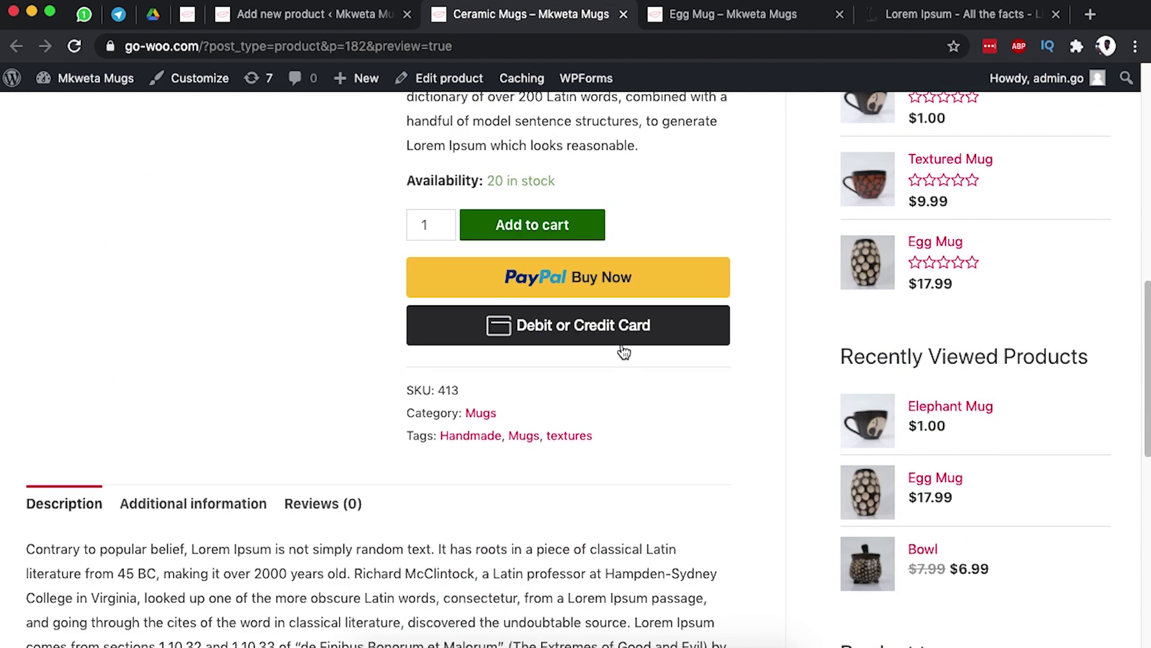
left_click(534, 224)
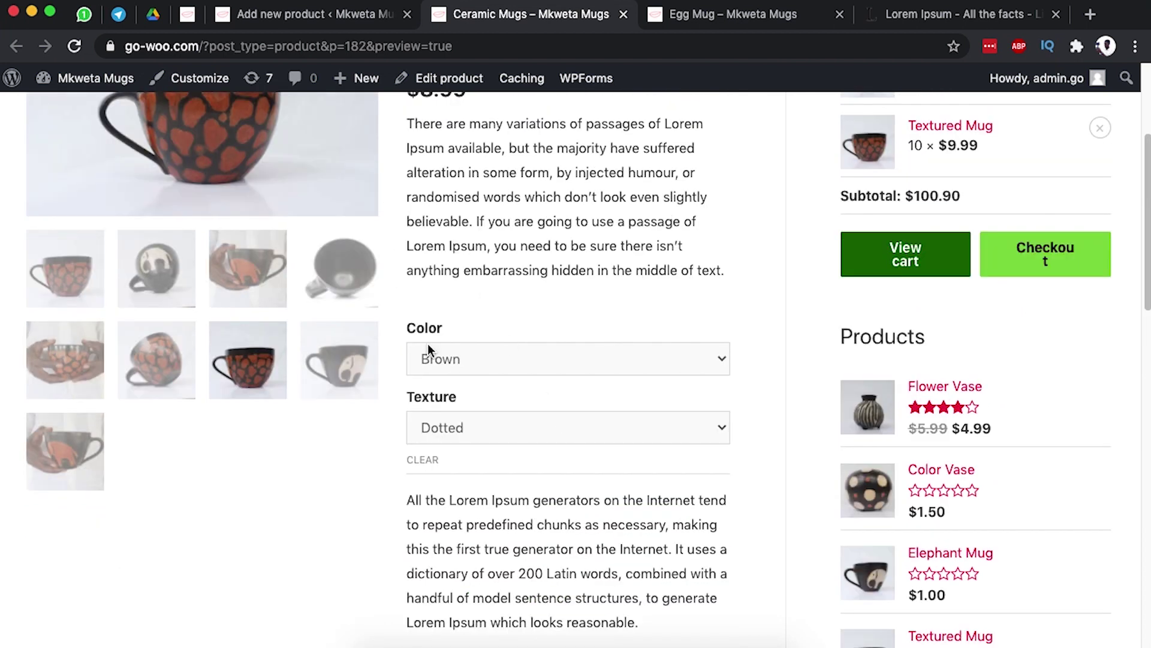
left_click(300, 14)
Show the Variations list and expand variation #184 (White, Dotted) to check its blank price
scroll(442, 321, "down", 1)
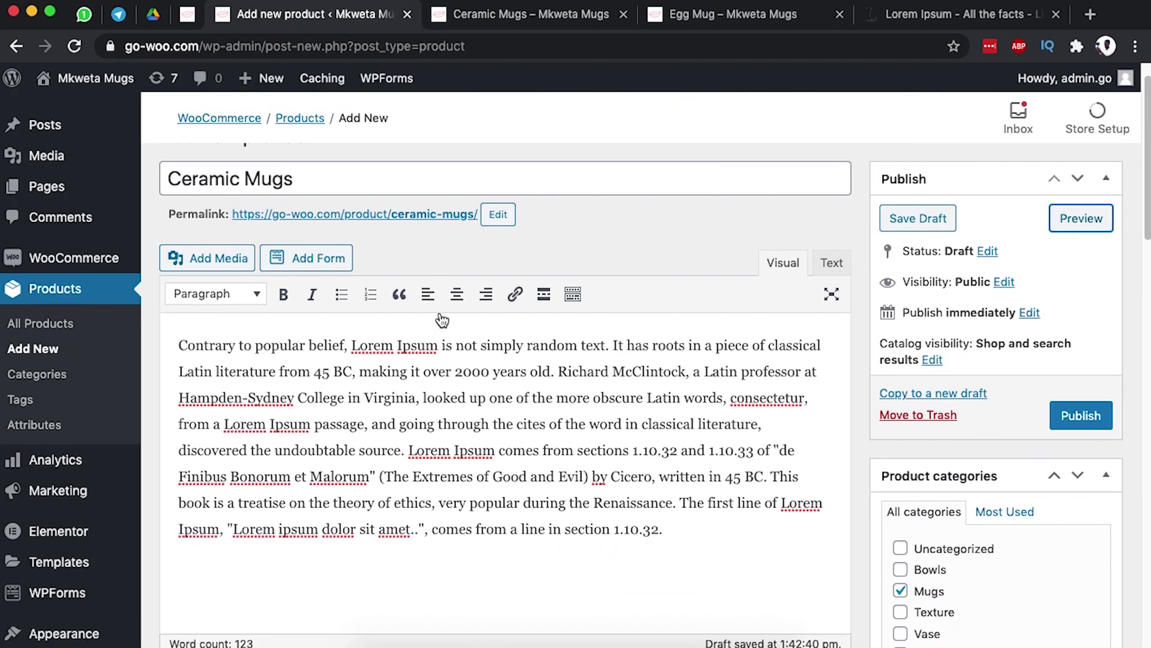
scroll(450, 307, "down", 10)
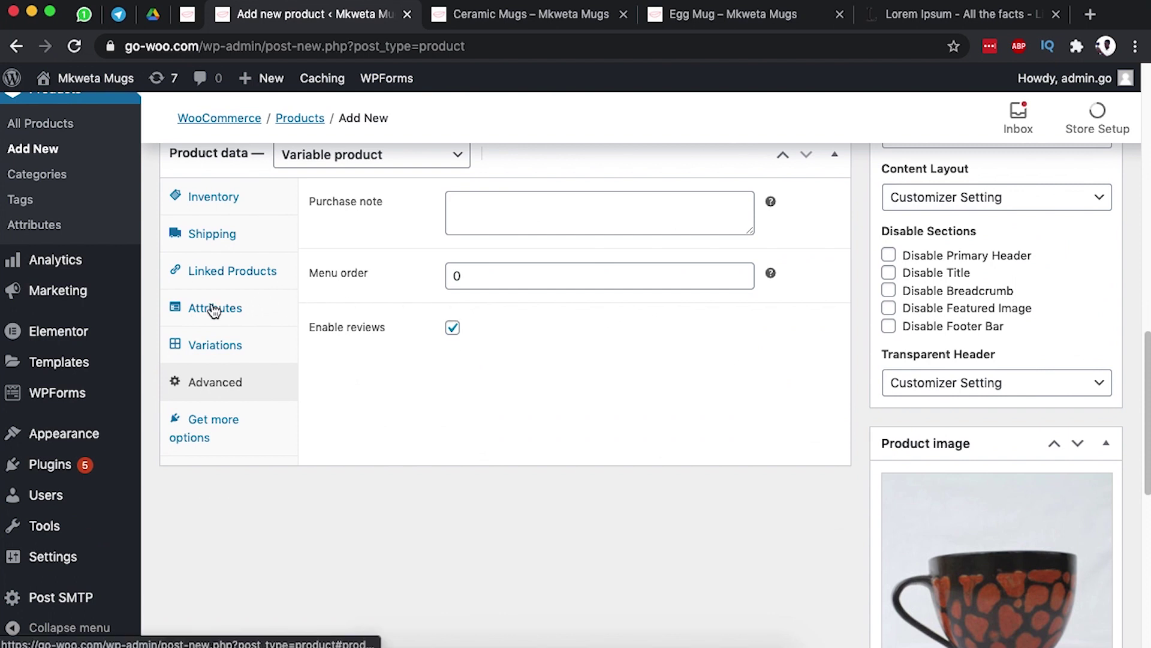
left_click(218, 345)
scroll(599, 388, "down", 2)
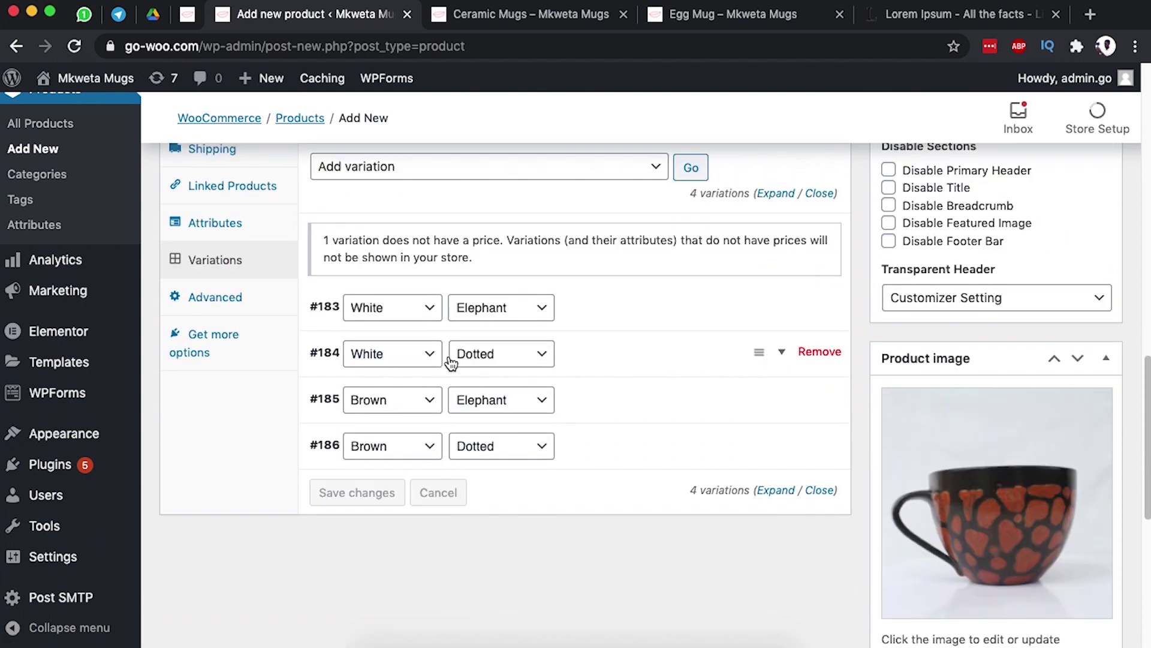
left_click(782, 356)
scroll(658, 405, "down", 3)
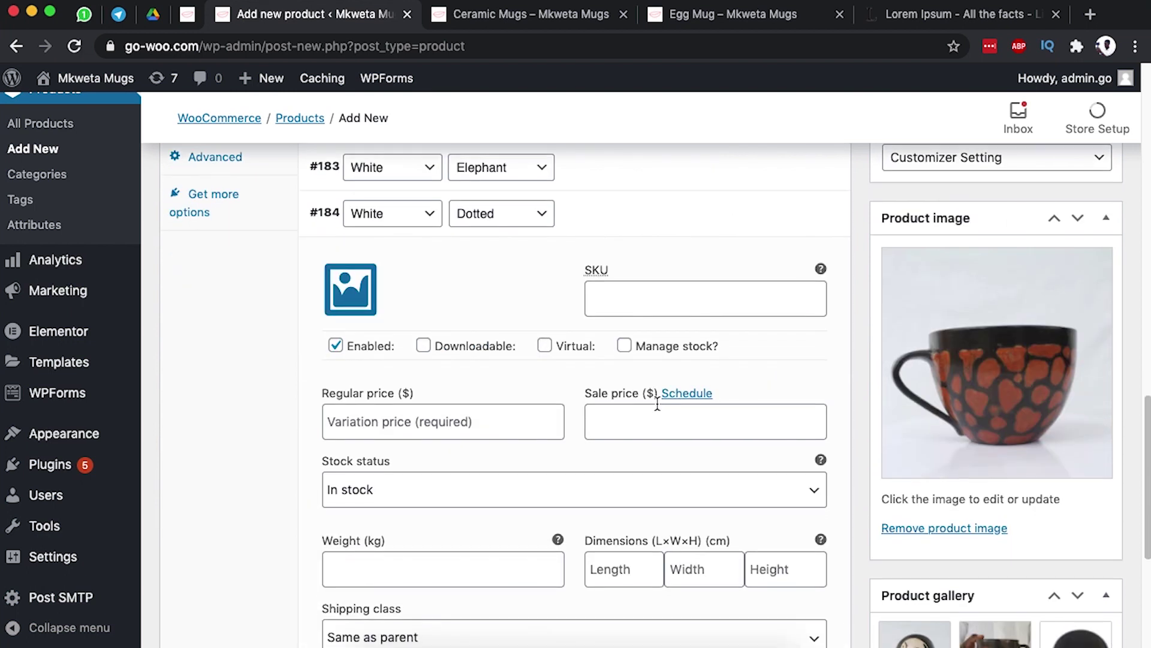
scroll(347, 393, "down", 3)
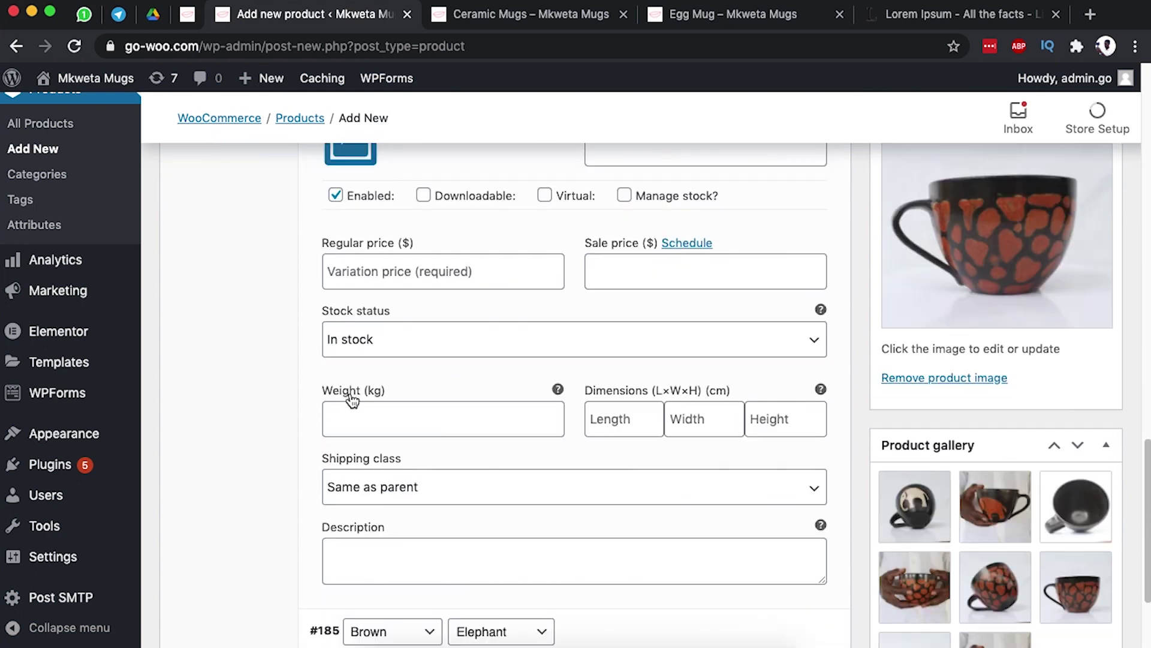
In the storefront preview, keep Brown colour and Dotted texture selected
left_click(494, 19)
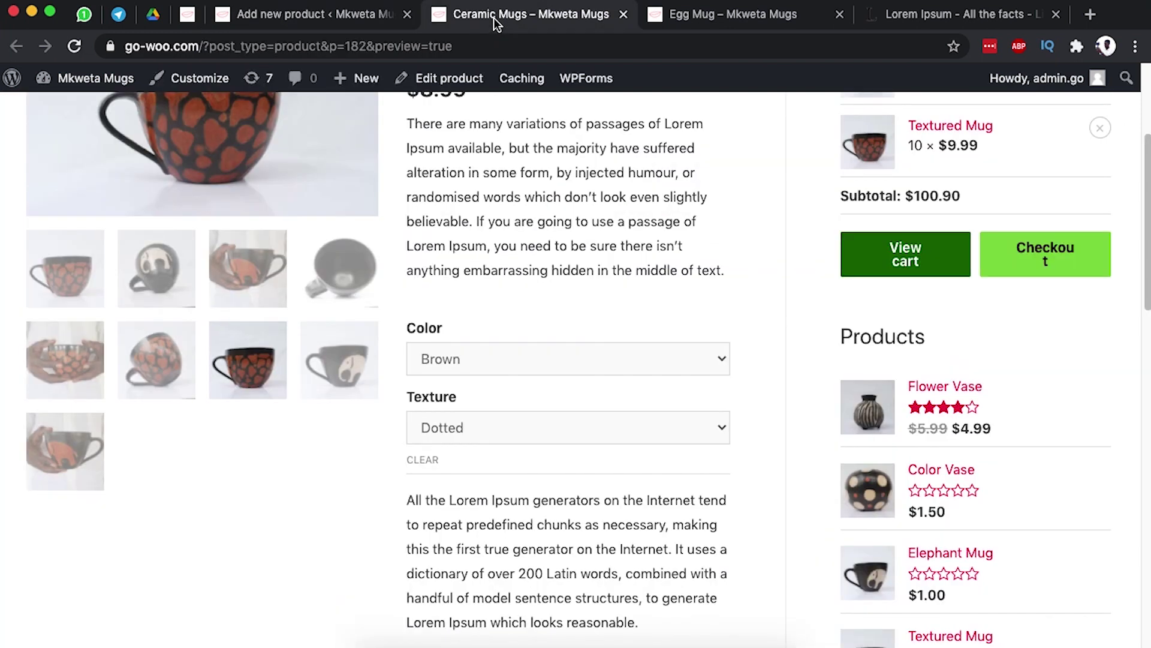
left_click(510, 360)
left_click(497, 359)
left_click(485, 359)
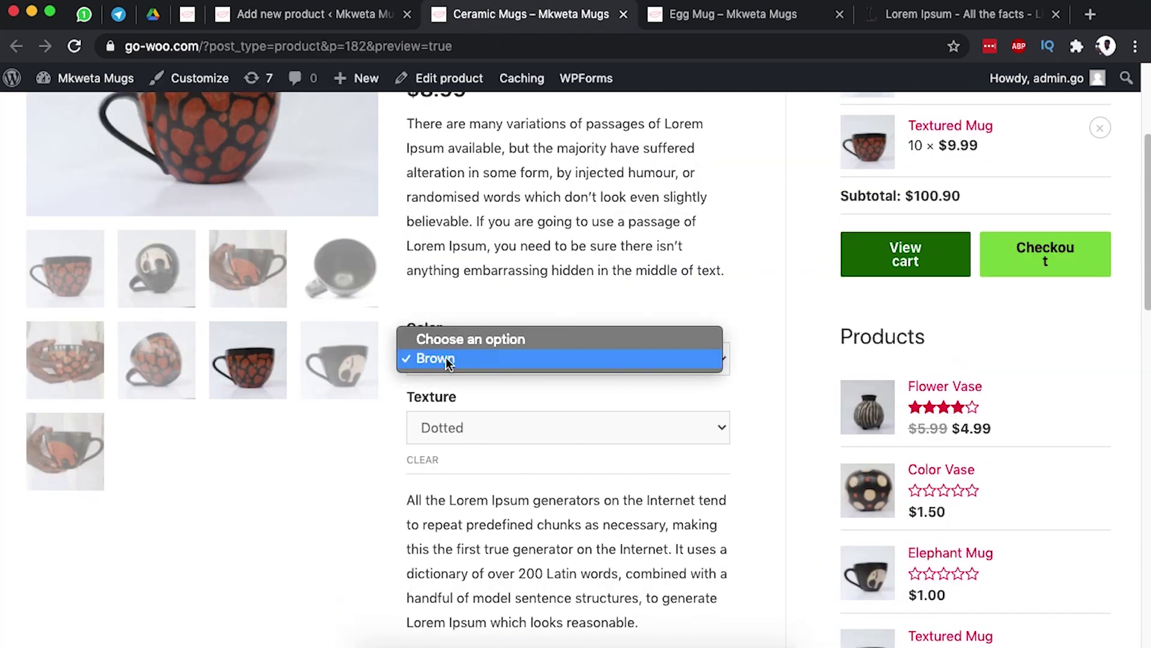
left_click(447, 359)
left_click(501, 428)
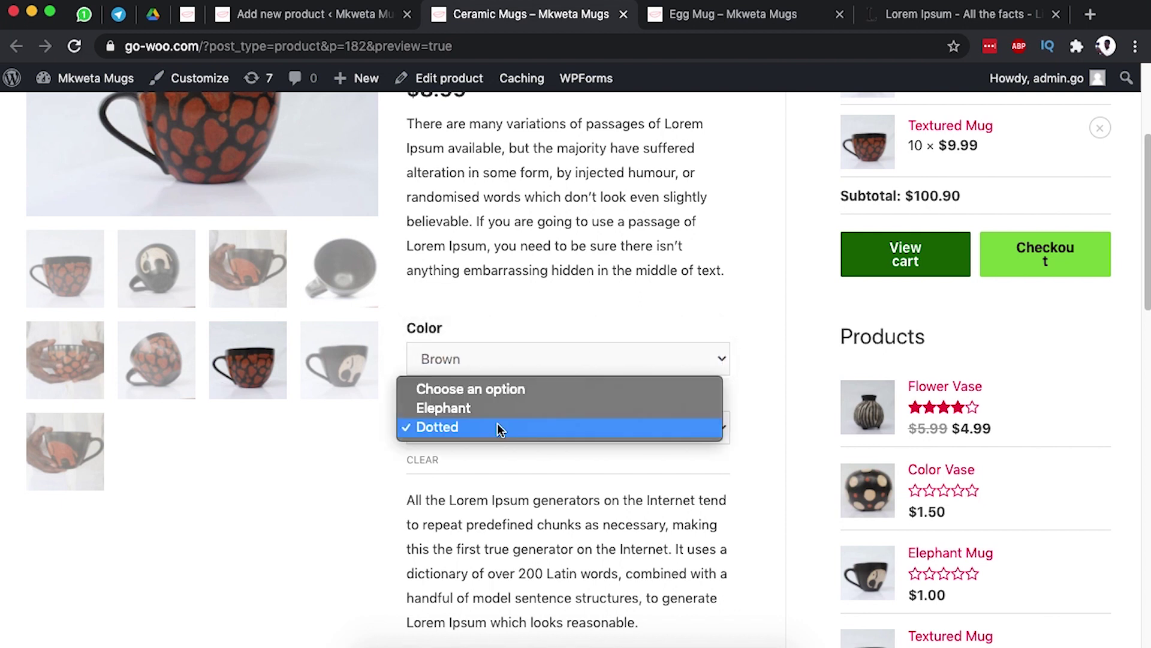
left_click(442, 428)
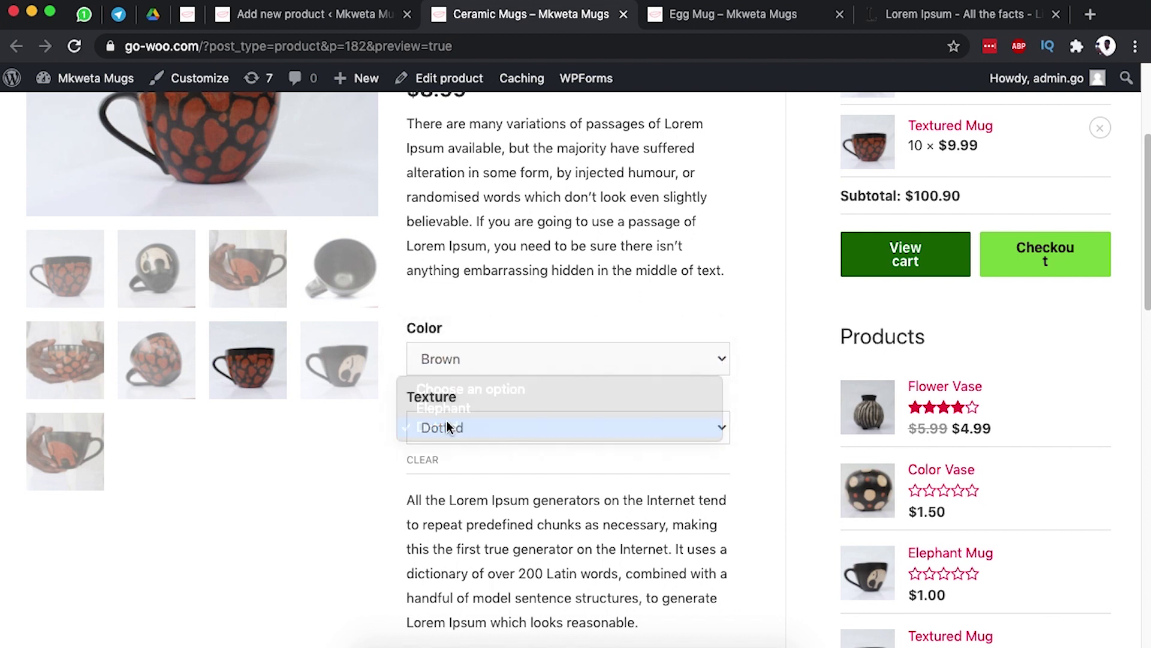
left_click(447, 360)
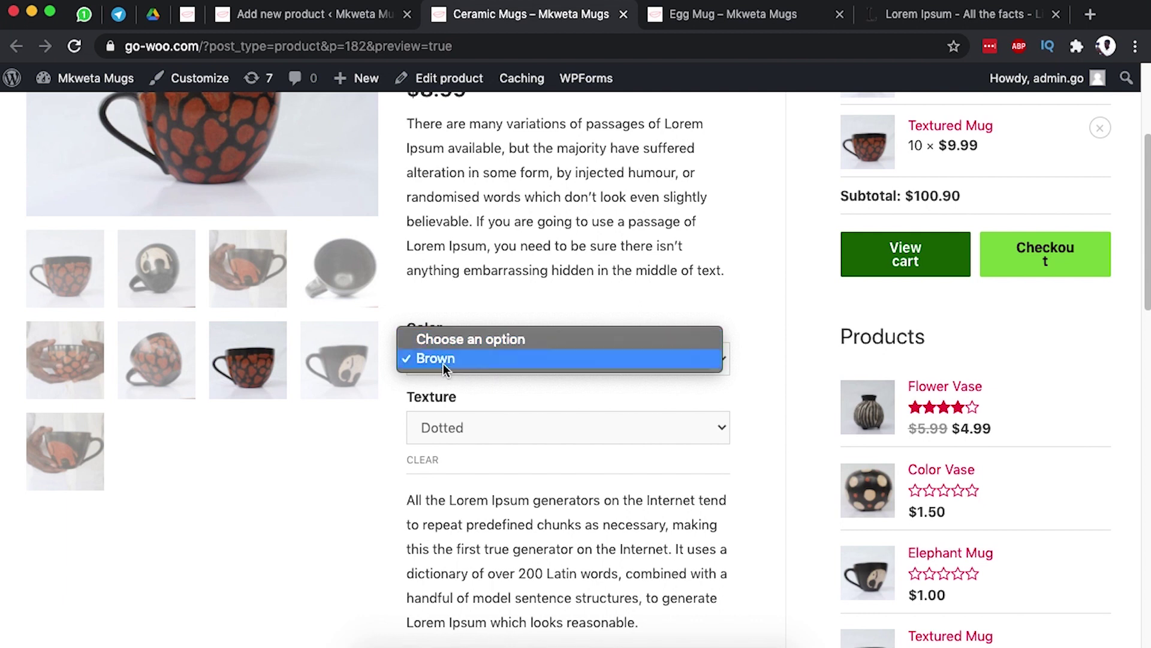
left_click(444, 363)
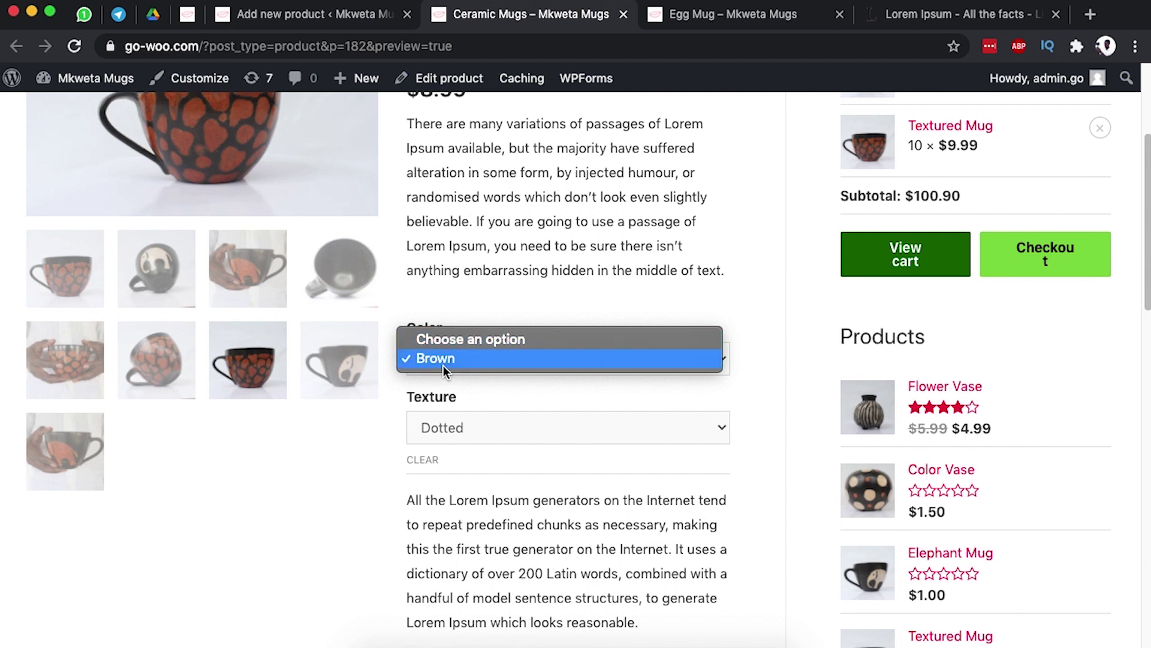
Review variations #183–#185 in the editor, then return to the Ceramic Mugs preview
left_click(267, 18)
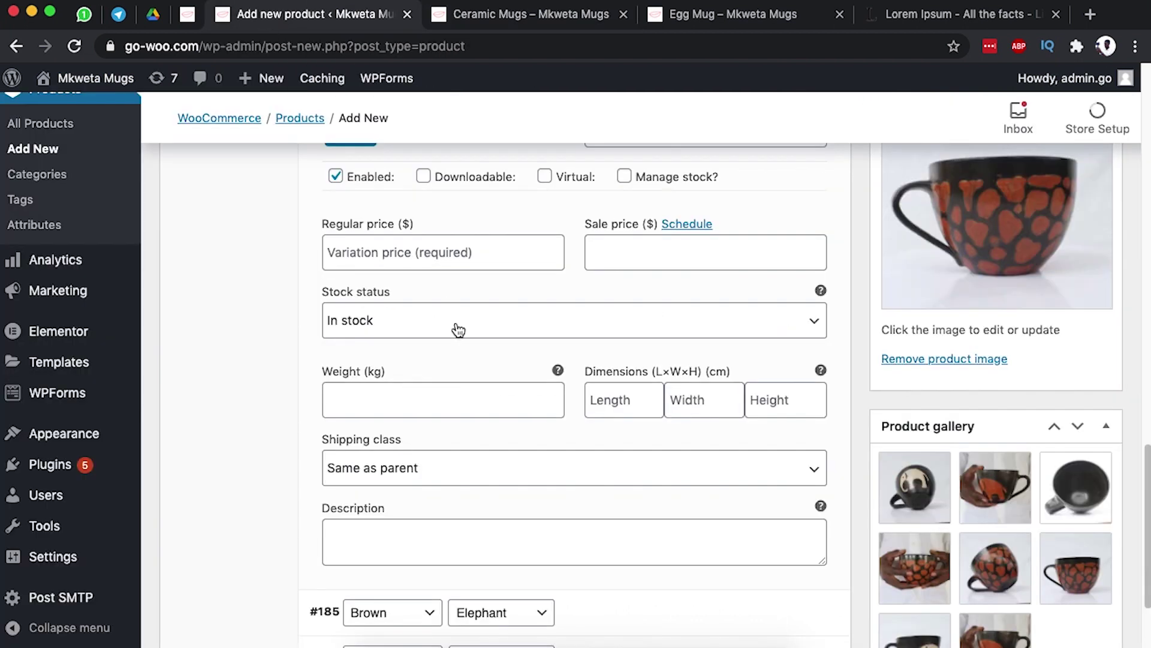
left_click(487, 16)
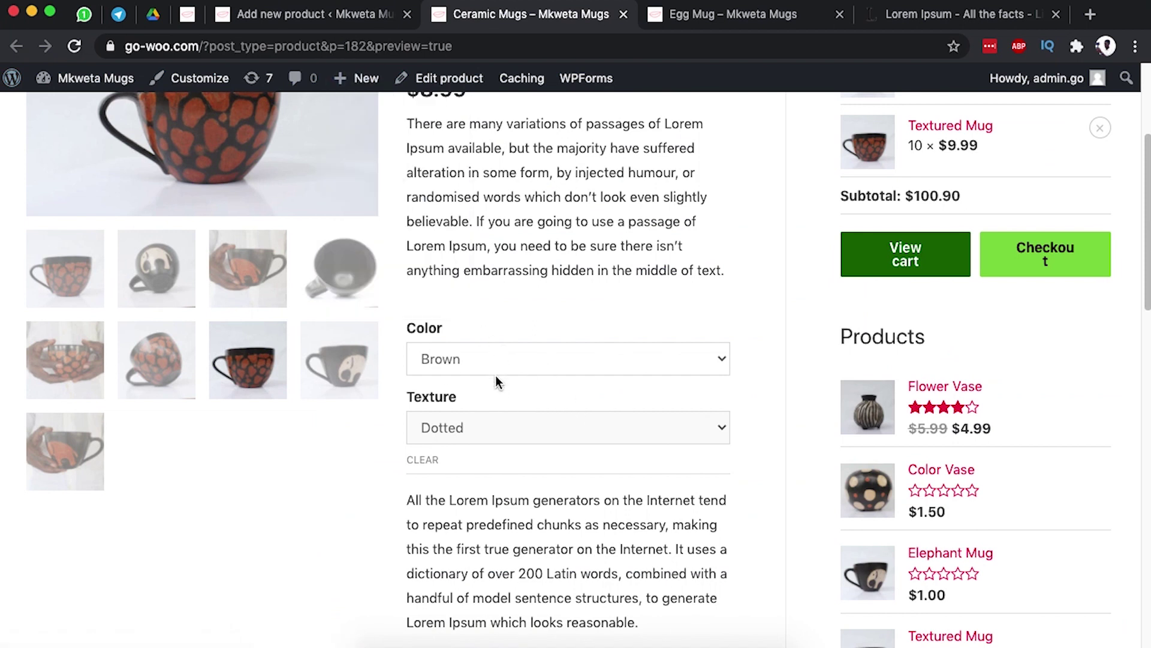
left_click(269, 16)
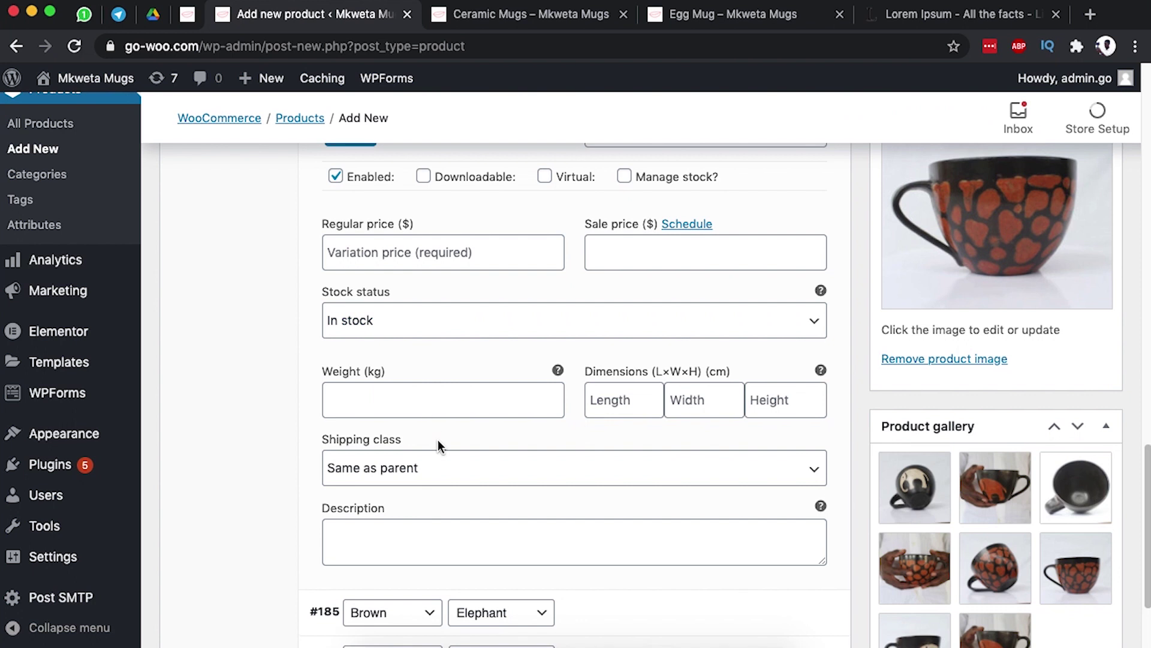
scroll(438, 400, "down", 1)
scroll(432, 393, "up", 2)
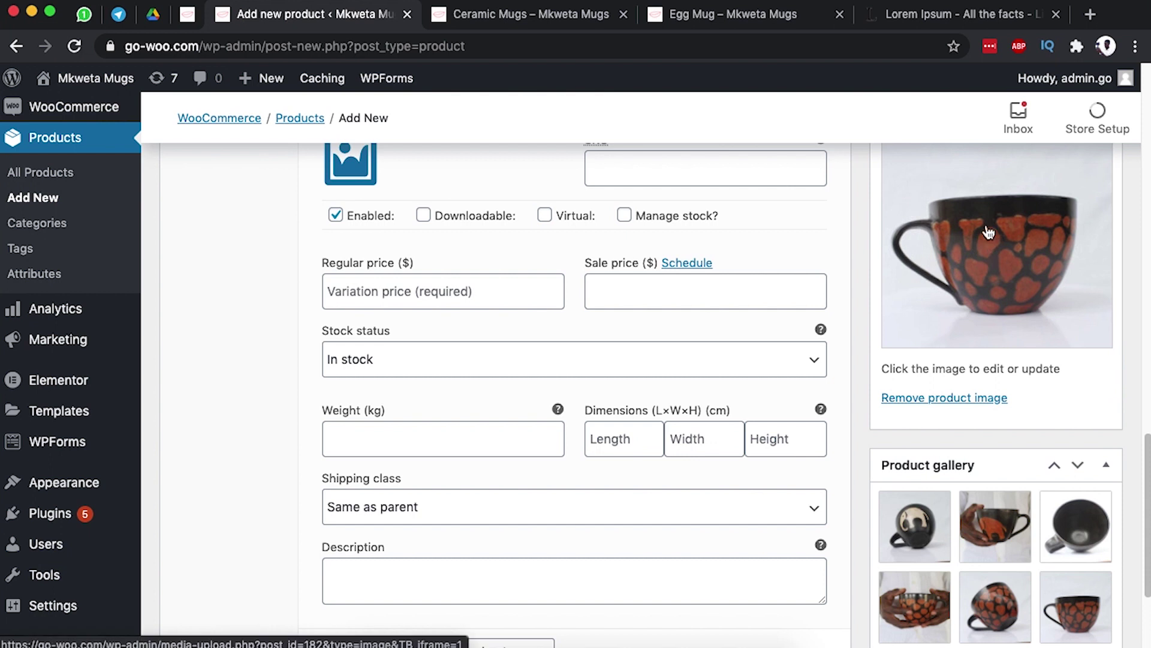
scroll(631, 432, "up", 6)
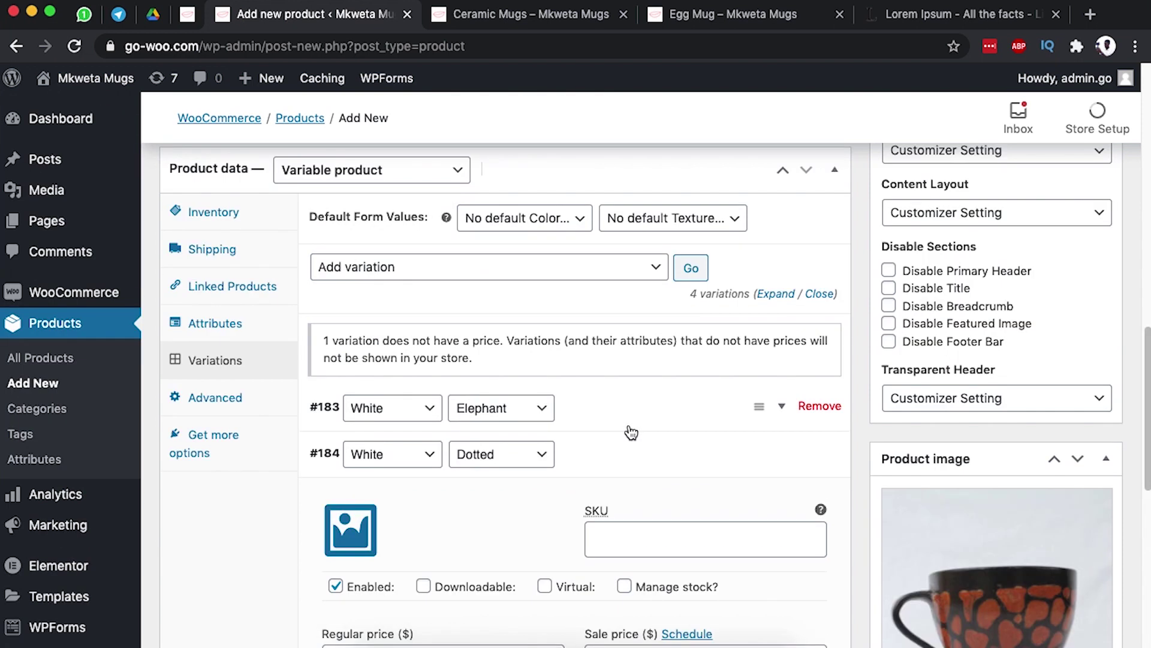
left_click(479, 13)
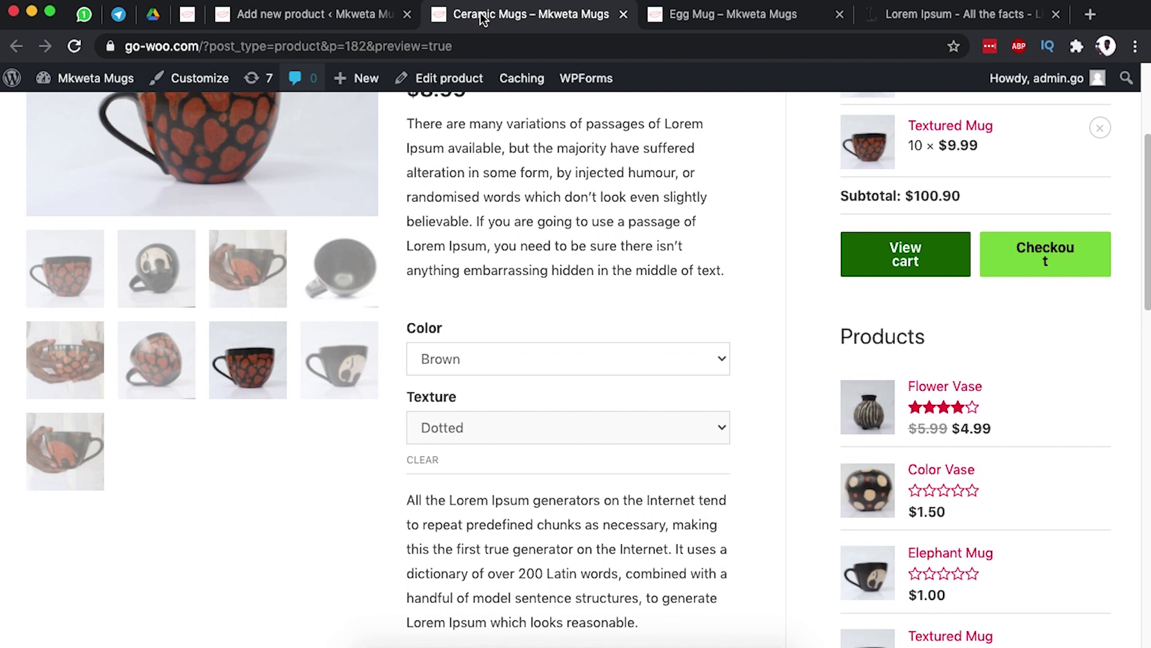
Show Additional information: 0.3 kg, 3 × 4 × 7 cm, colours White and Brown
scroll(496, 360, "down", 11)
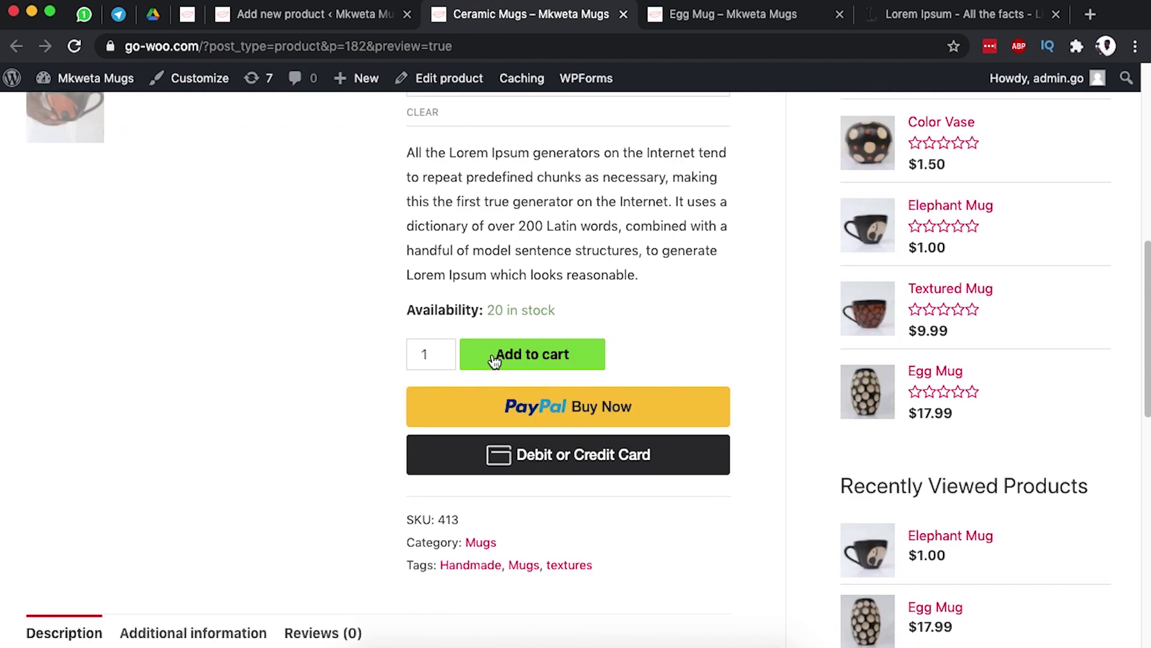
scroll(520, 338, "down", 3)
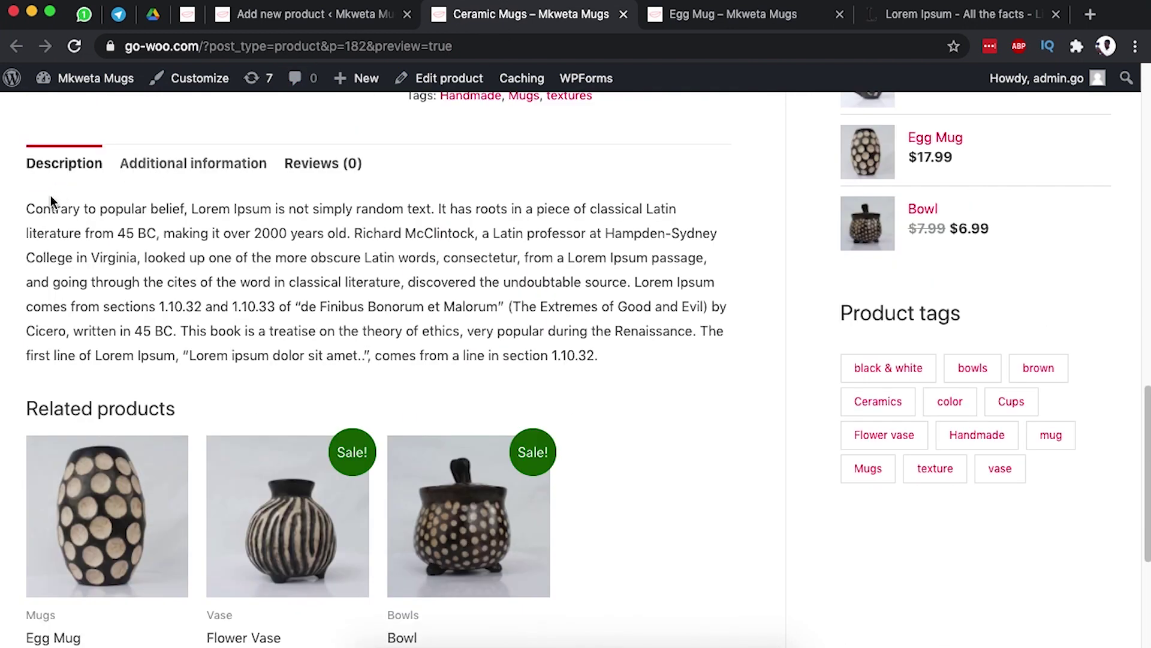
left_click(148, 168)
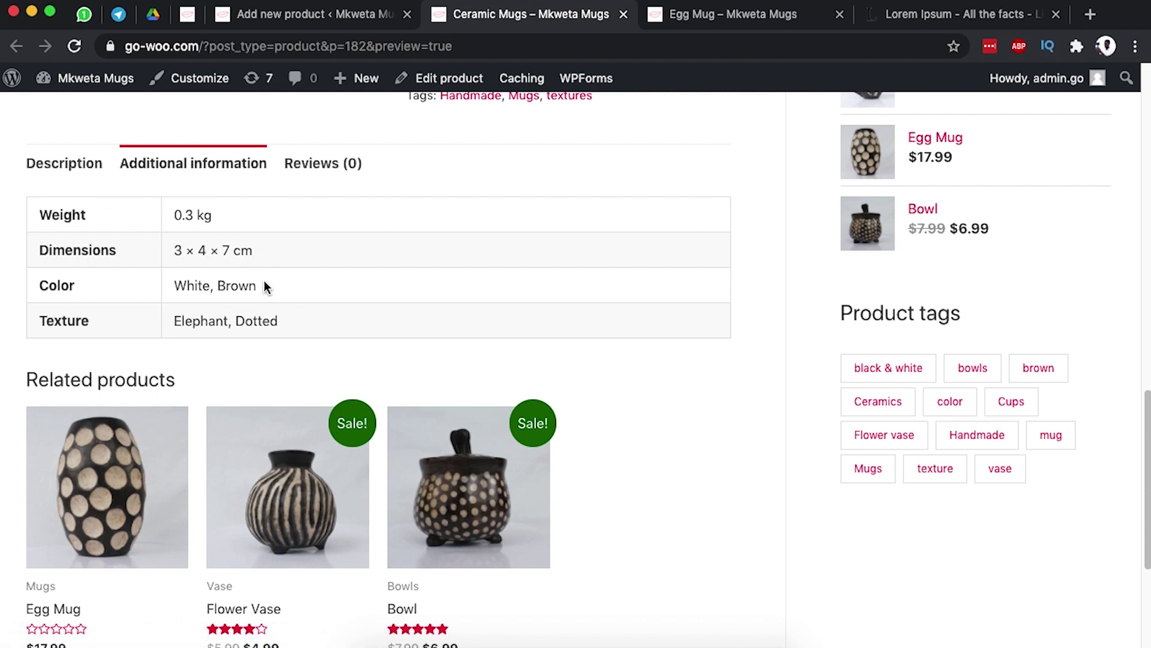
scroll(465, 297, "up", 8)
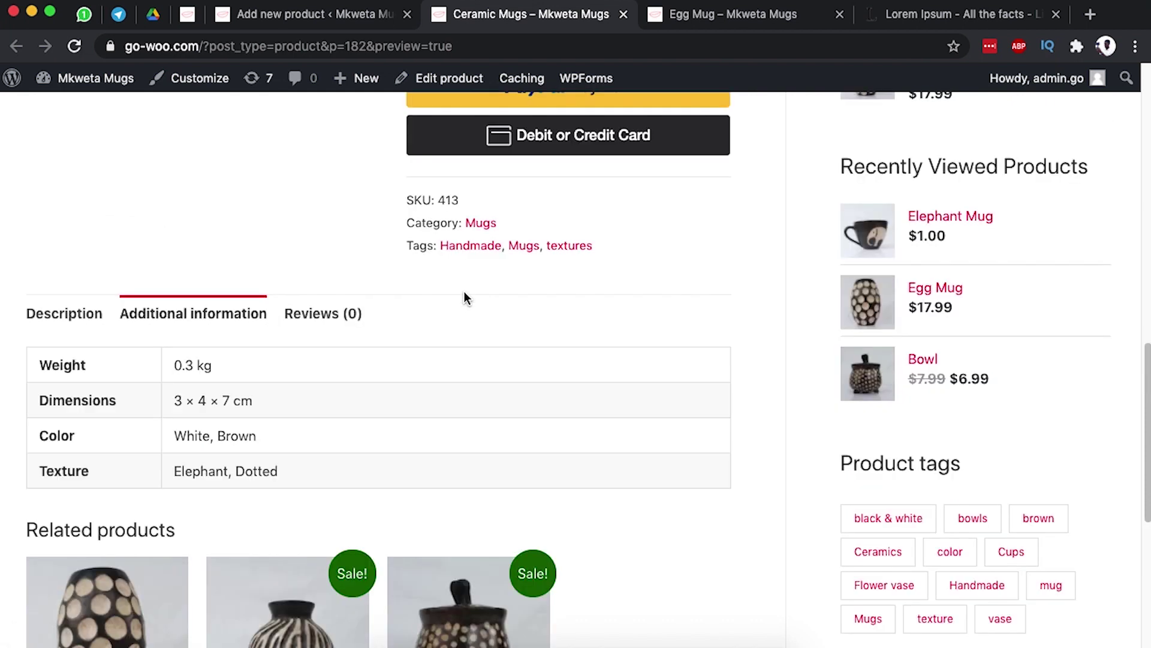
scroll(469, 298, "up", 7)
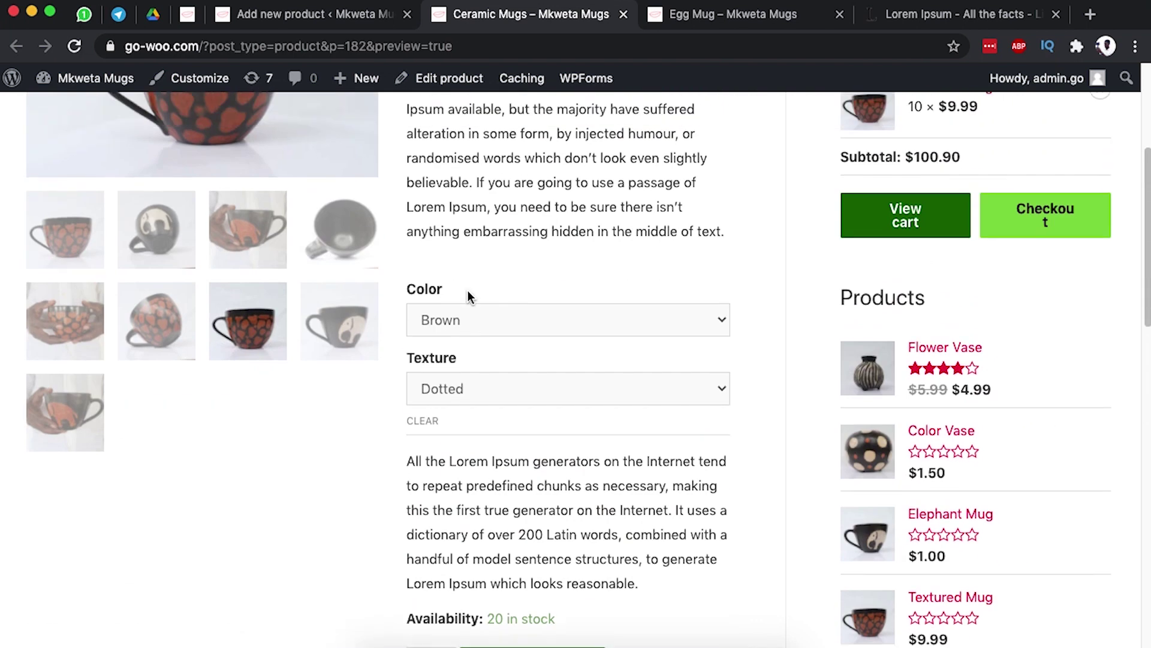
Change the Texture to Elephant, showing the Brown/Elephant variation at $8.99
left_click(483, 385)
left_click(478, 372)
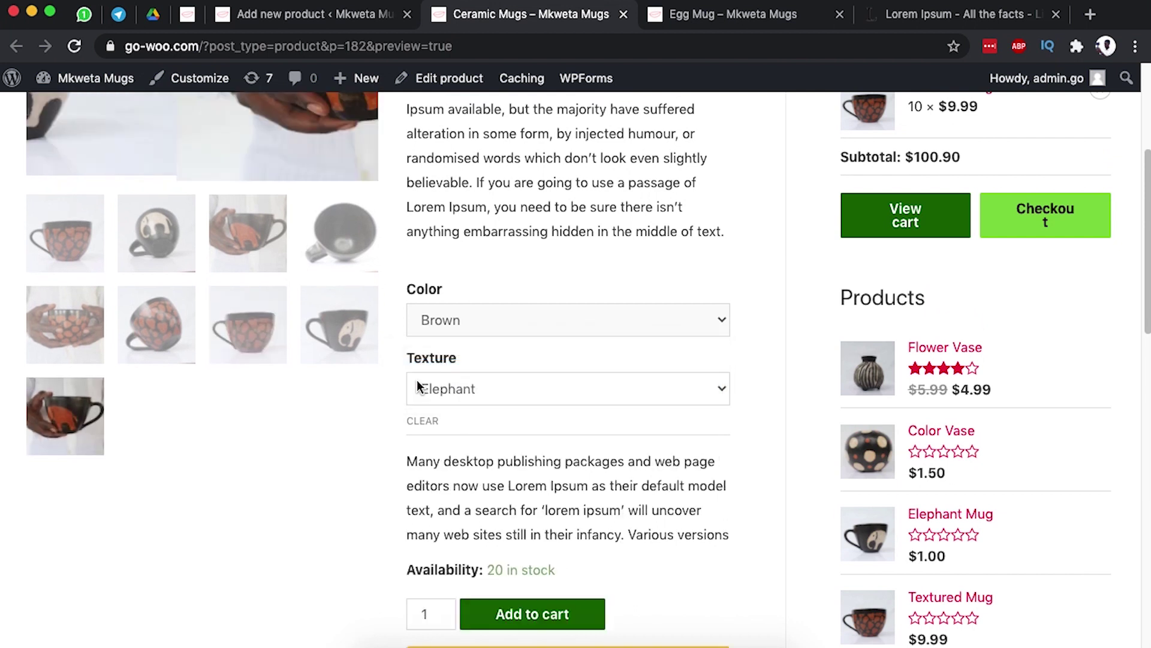
scroll(418, 386, "up", 4)
scroll(532, 370, "down", 11)
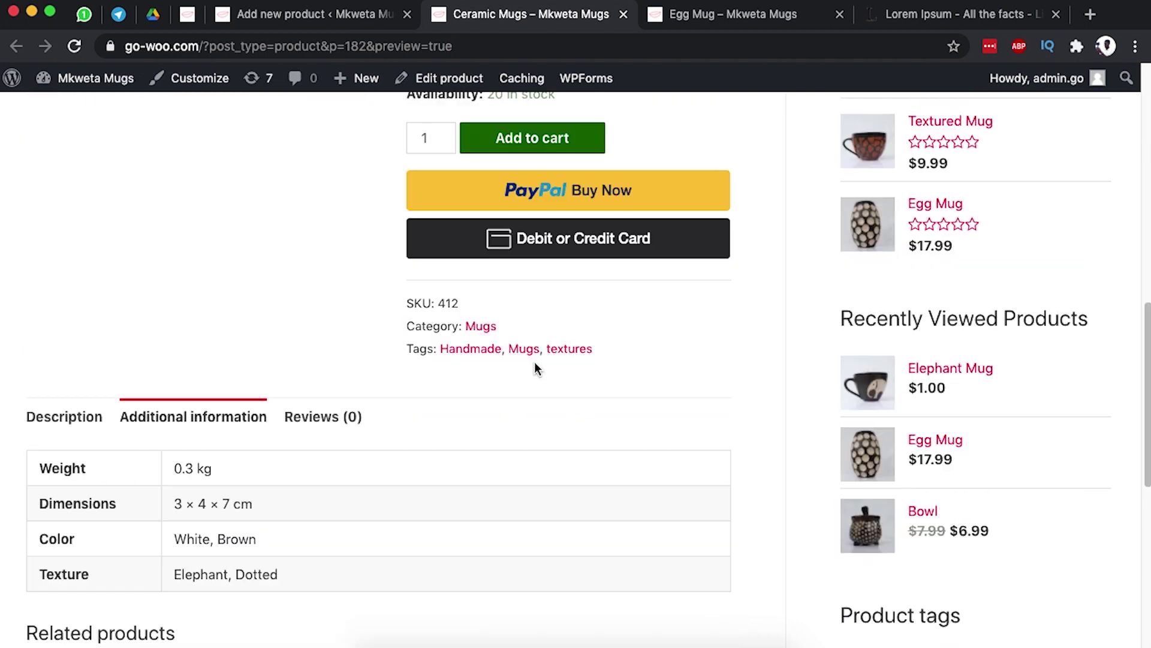
scroll(536, 364, "down", 2)
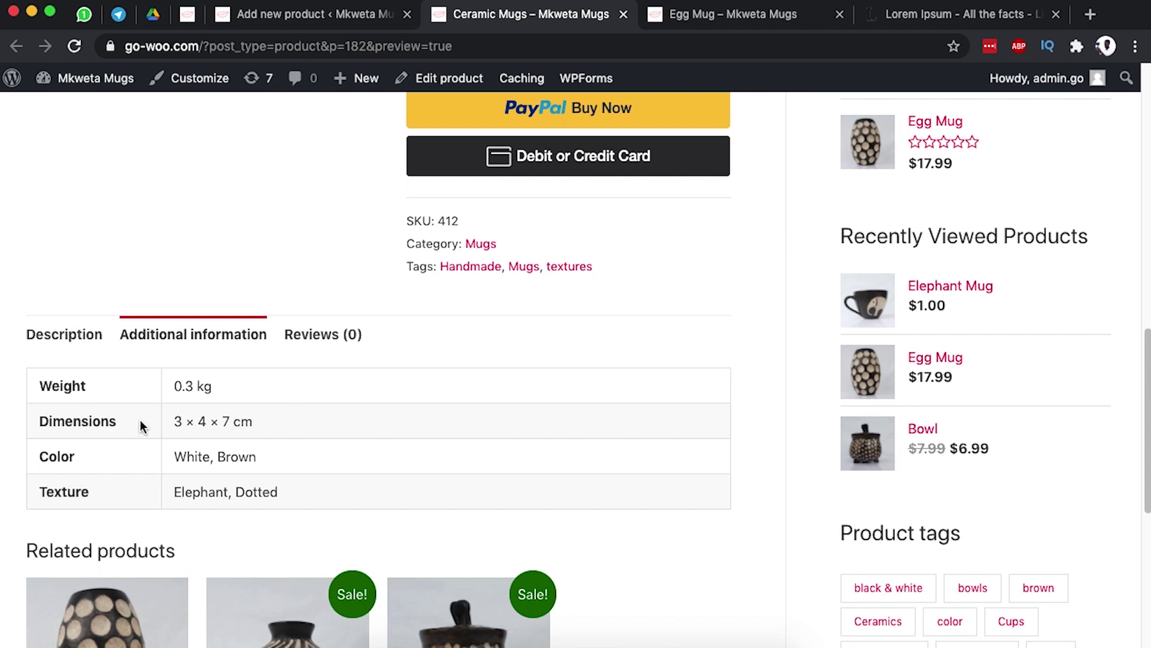
scroll(376, 458, "up", 1)
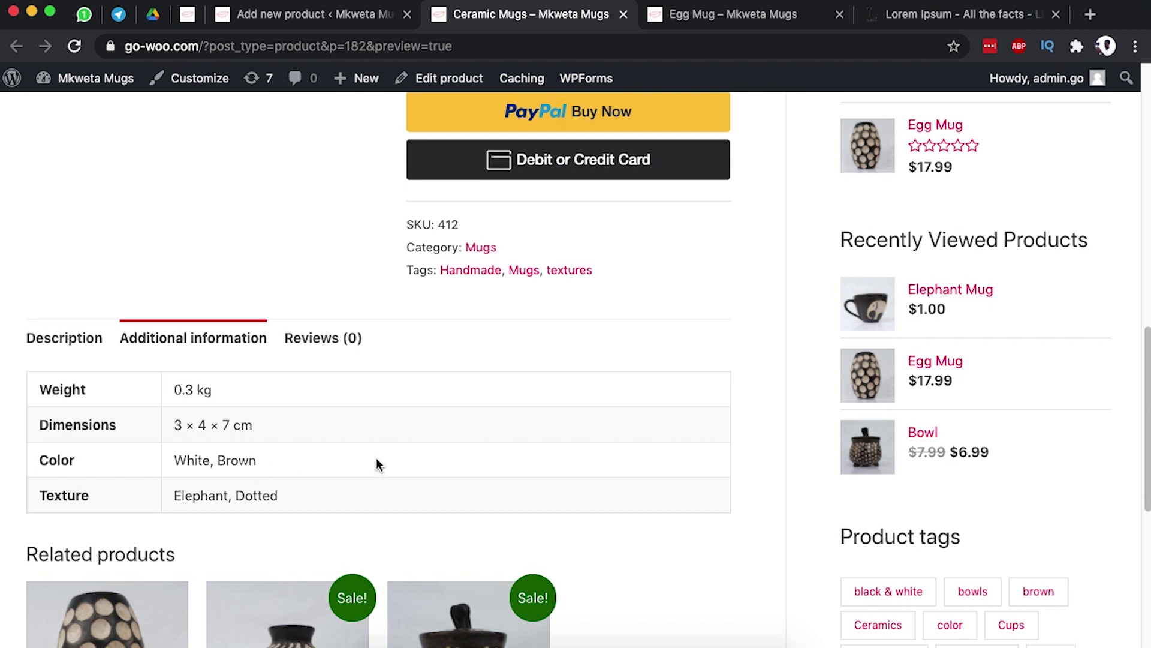
scroll(268, 434, "up", 10)
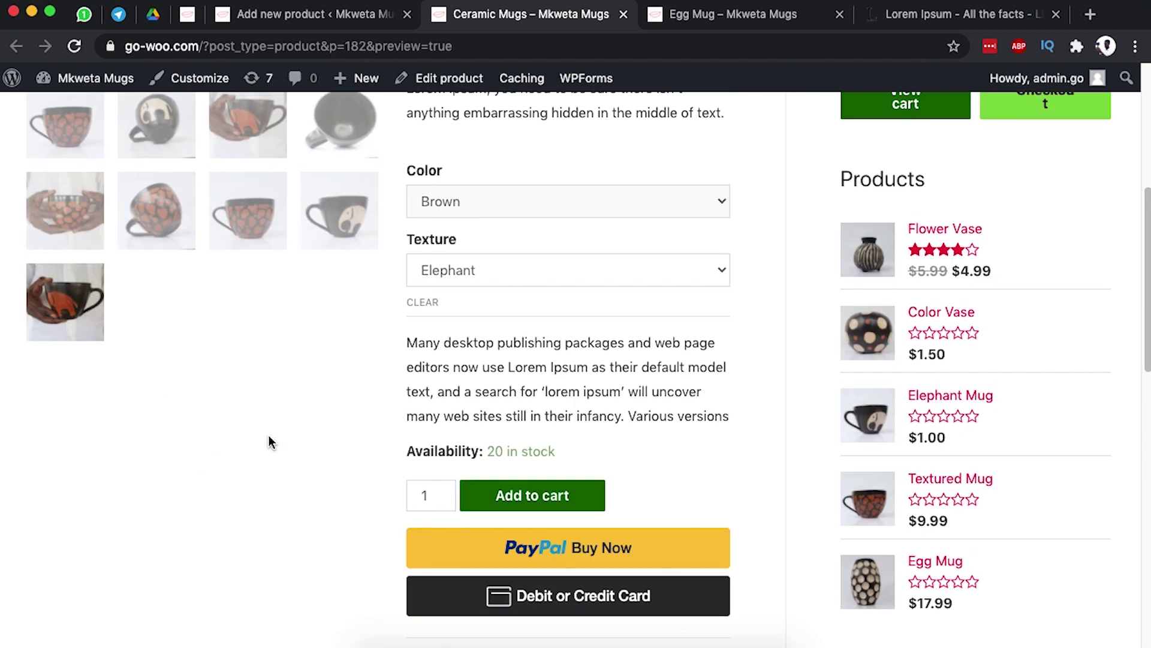
Publish Ceramic Mugs from the editor and view its live product page
left_click(298, 14)
scroll(742, 279, "up", 15)
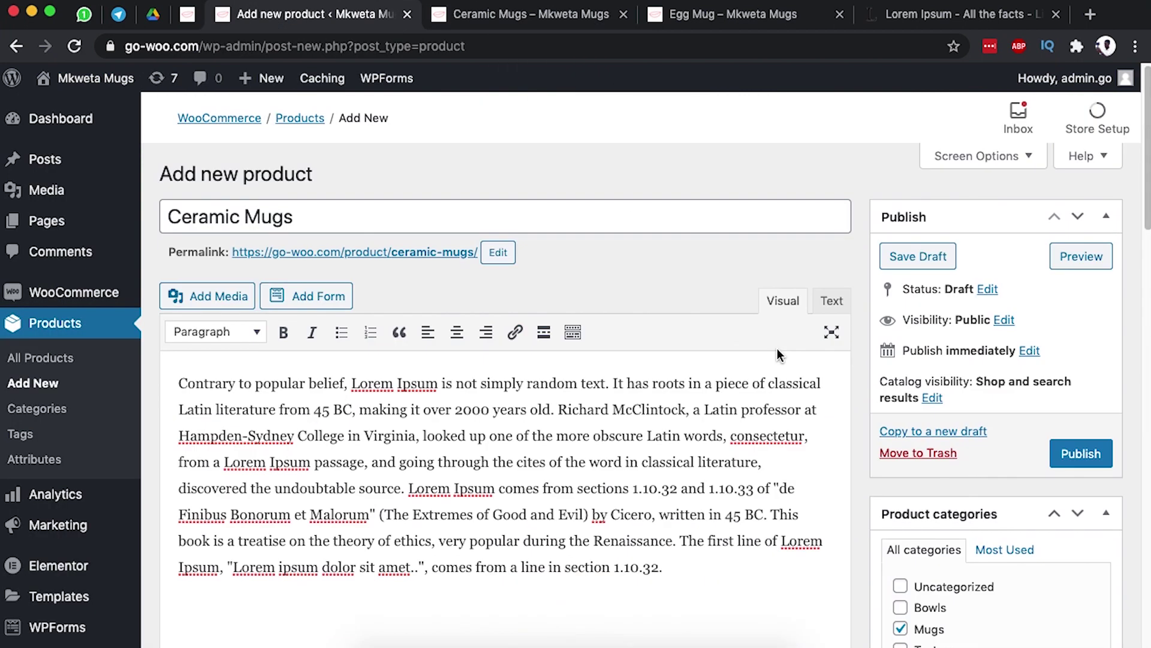
left_click(1085, 456)
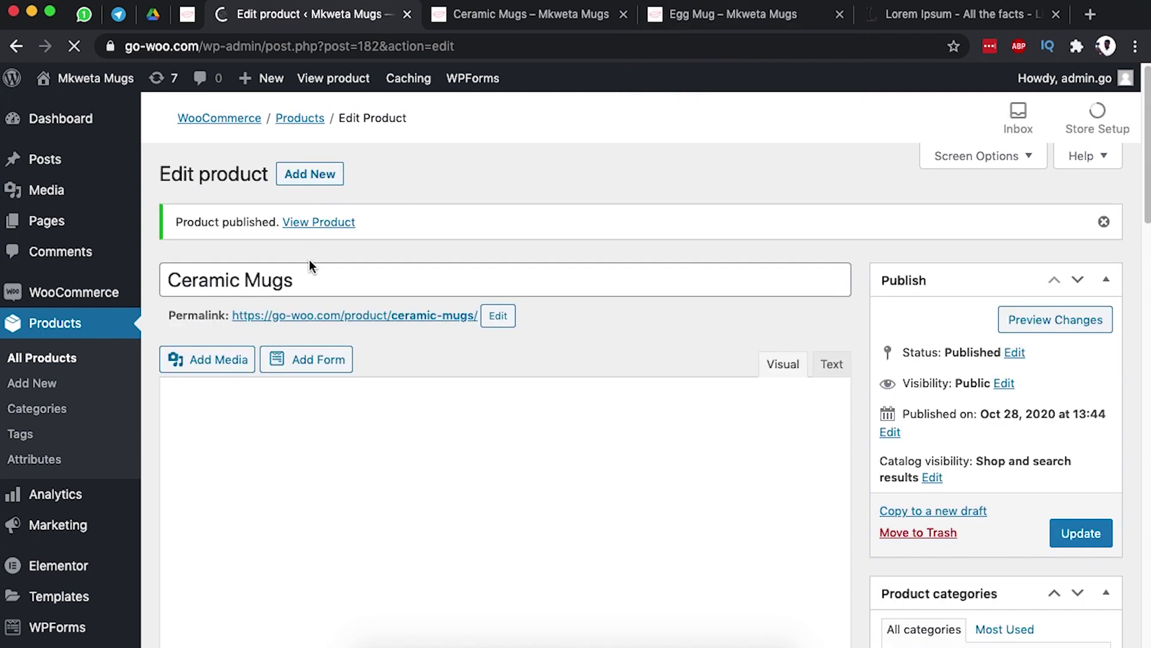
left_click(322, 223)
left_click(634, 21)
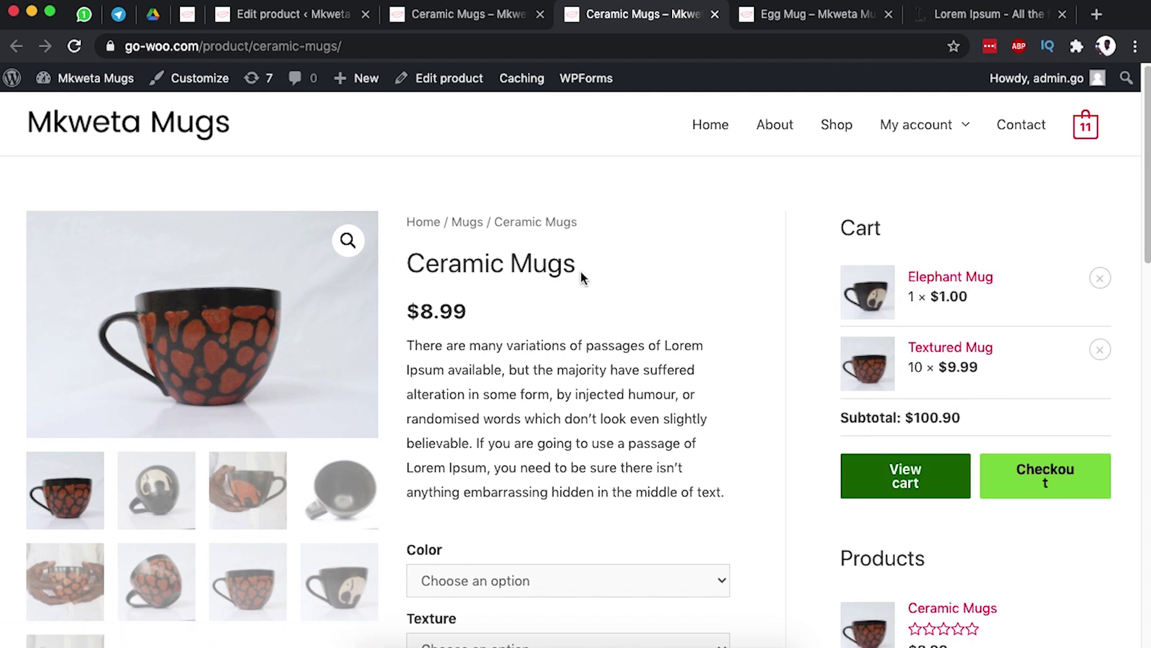
Select Brown colour and Dotted texture on the live product page
scroll(583, 307, "down", 5)
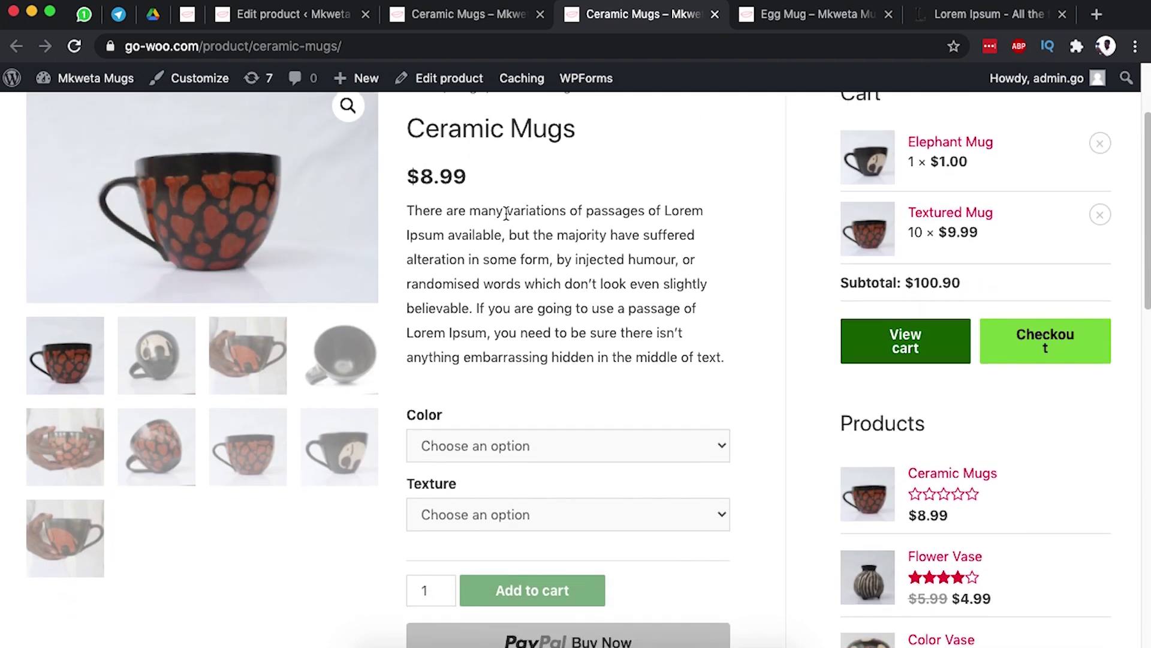
left_click(493, 447)
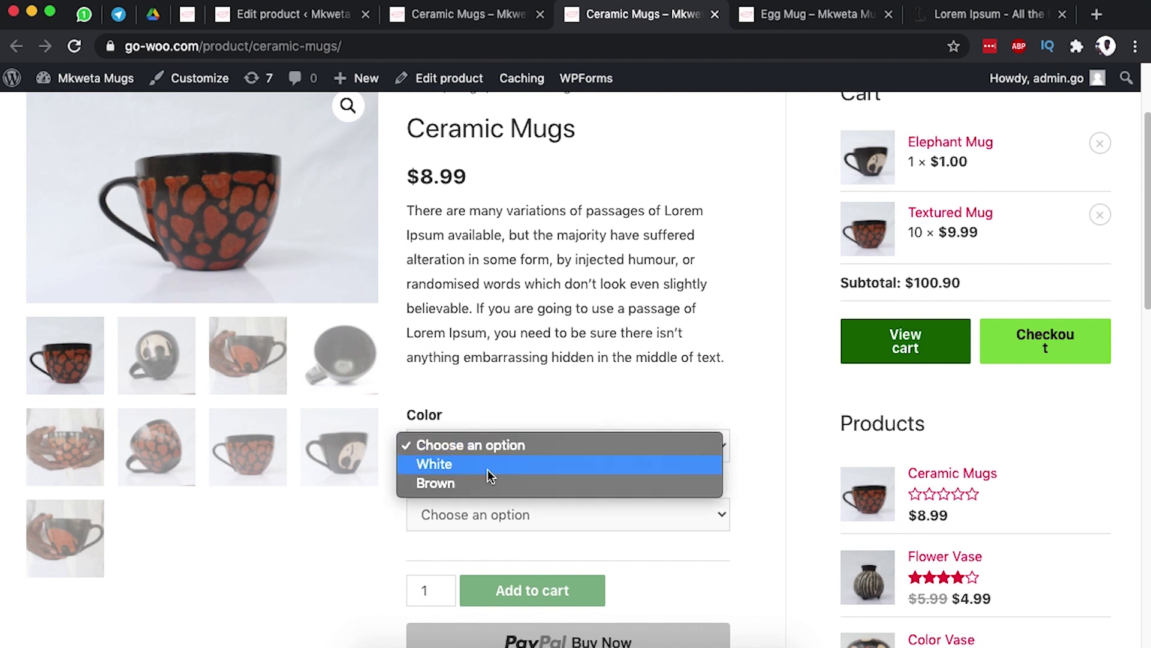
left_click(497, 486)
left_click(500, 518)
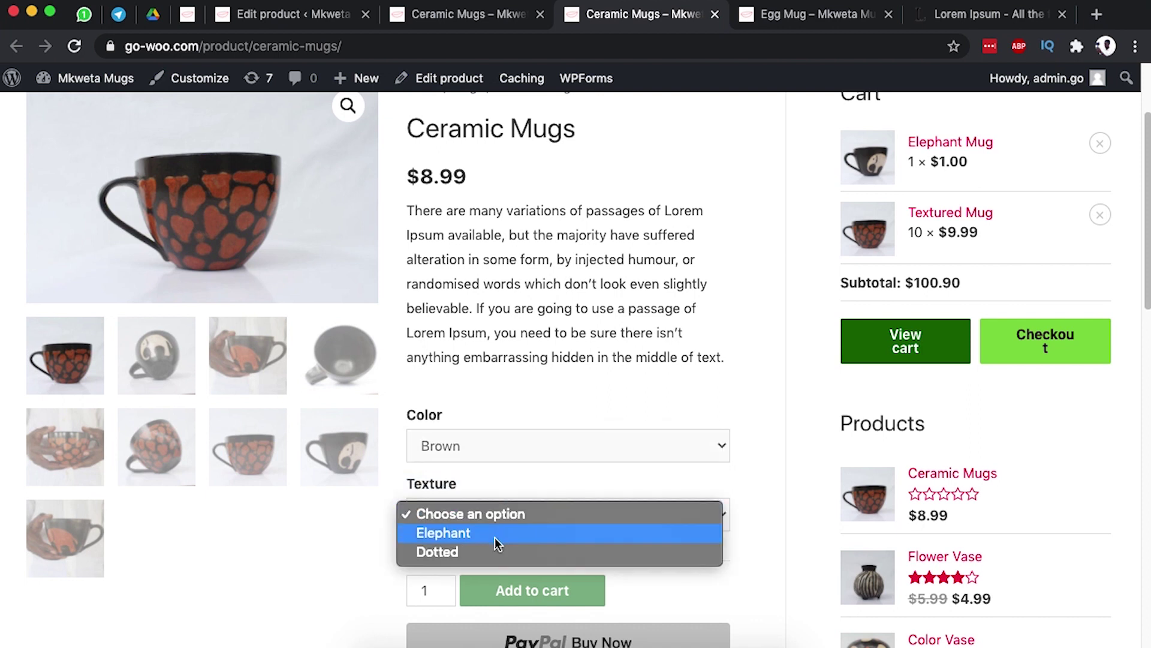
left_click(494, 549)
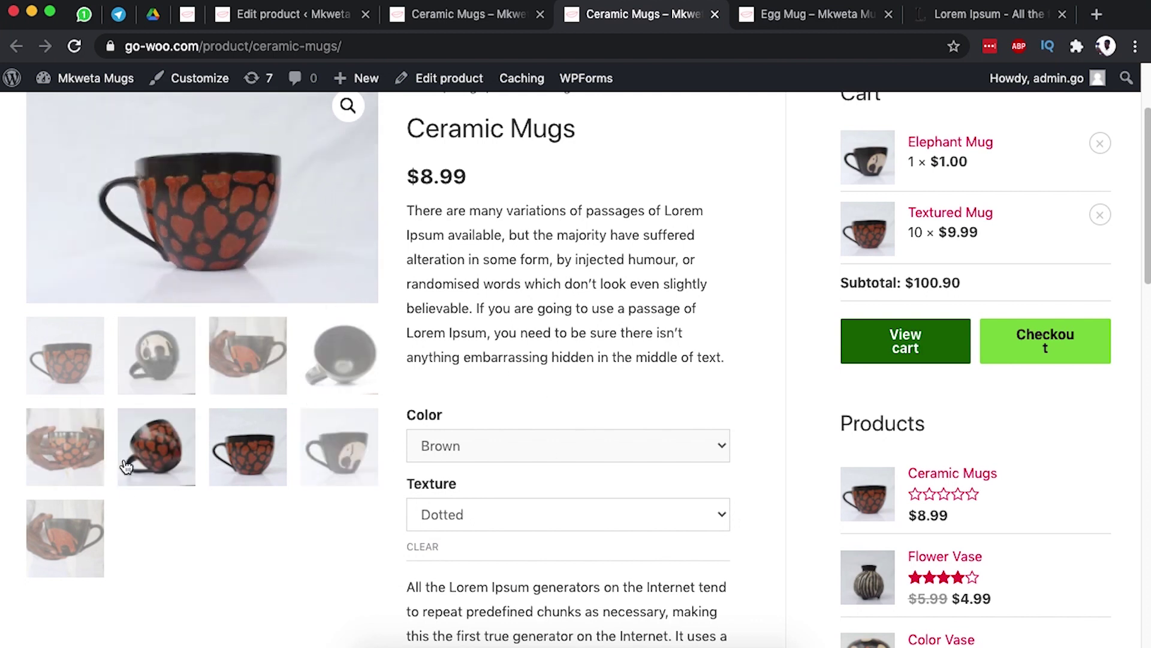
Display the product's Additional information table further down the page
scroll(723, 411, "down", 6)
scroll(724, 410, "up", 6)
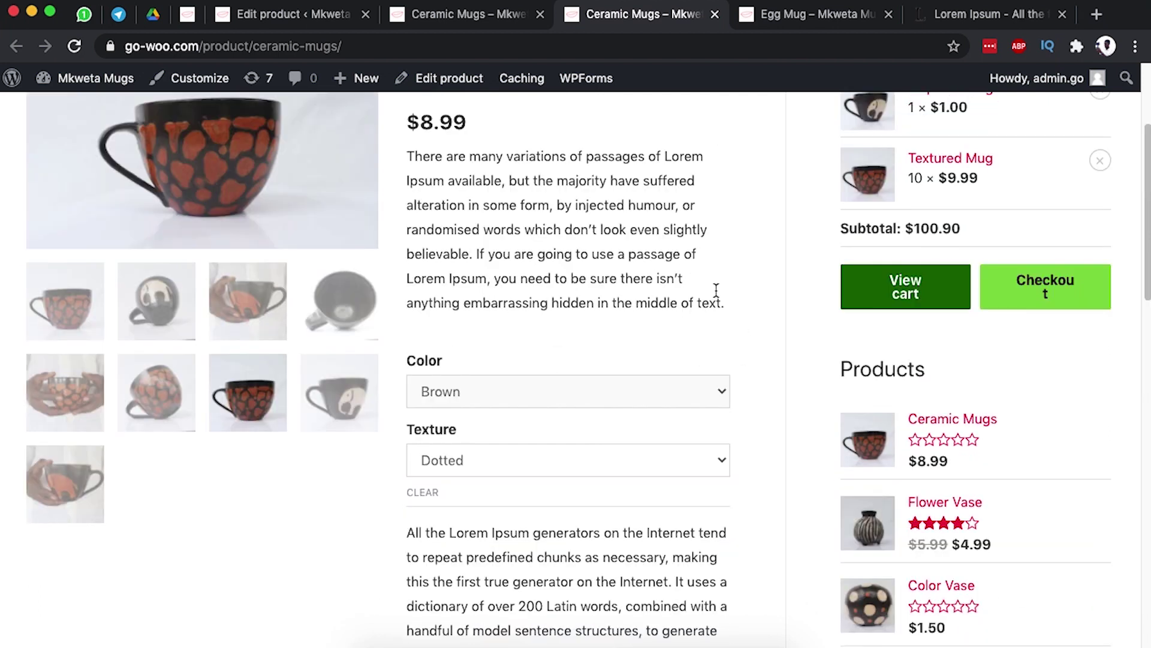
scroll(502, 445, "down", 11)
scroll(479, 444, "down", 2)
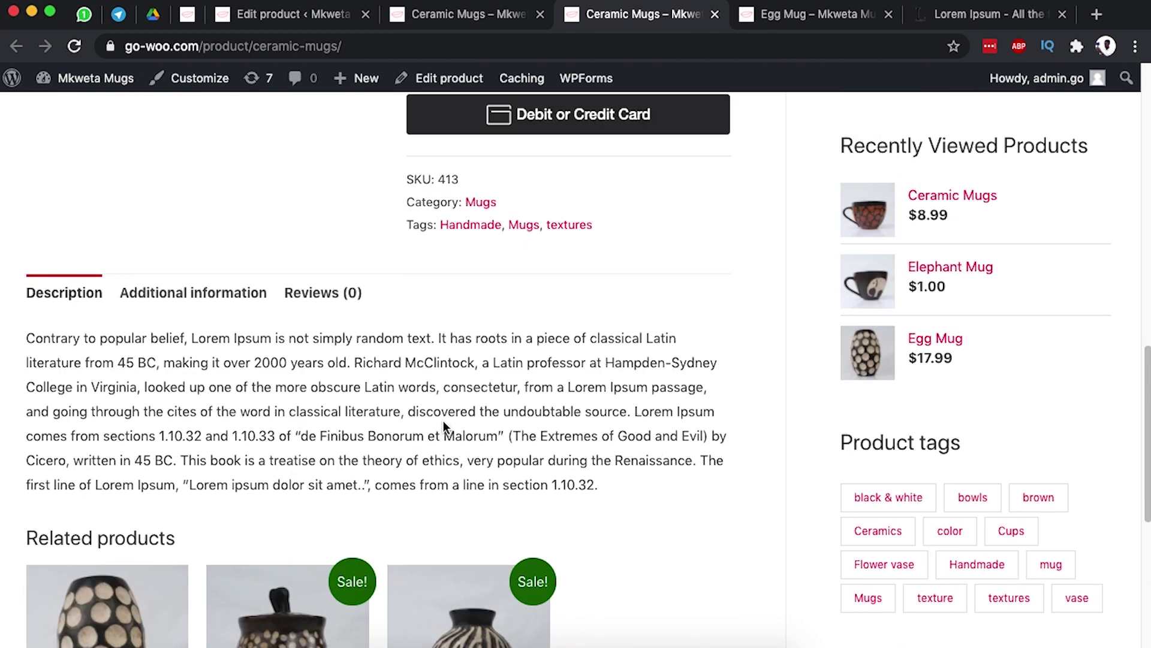
left_click_drag(26, 336, 719, 438)
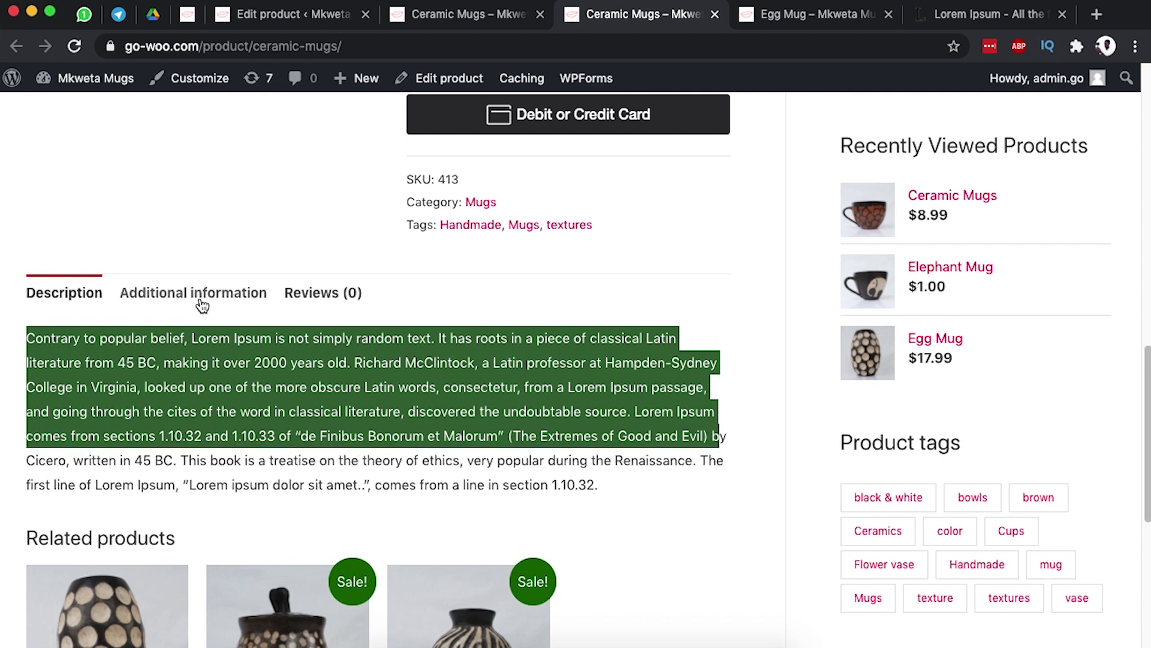
left_click(208, 294)
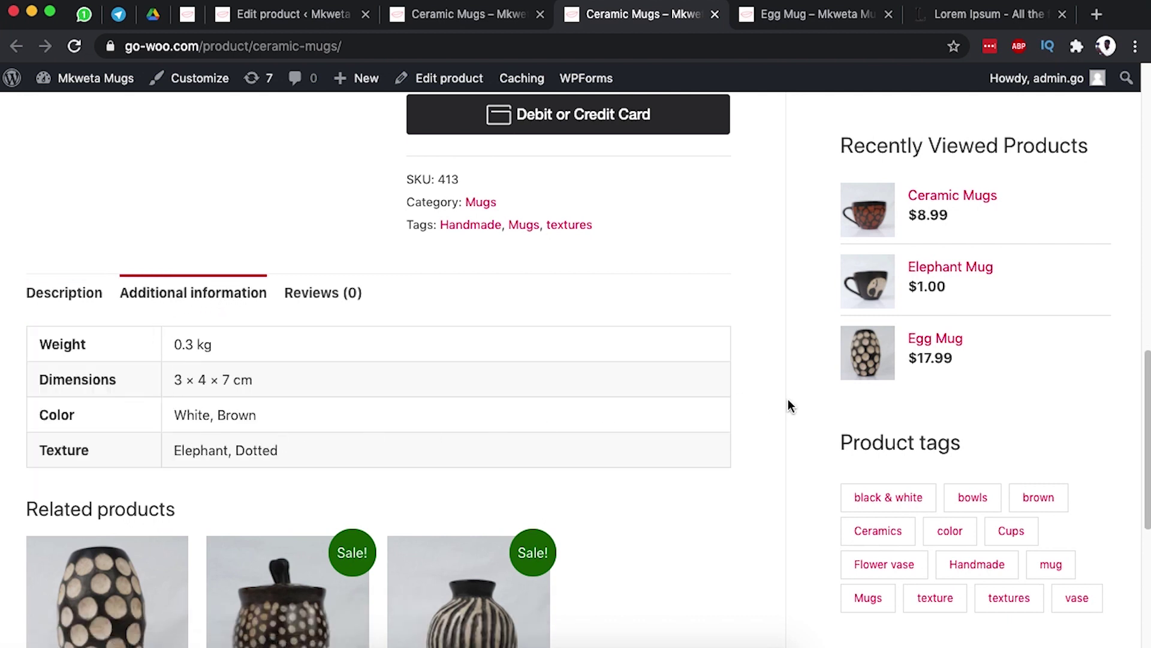
scroll(788, 400, "up", 15)
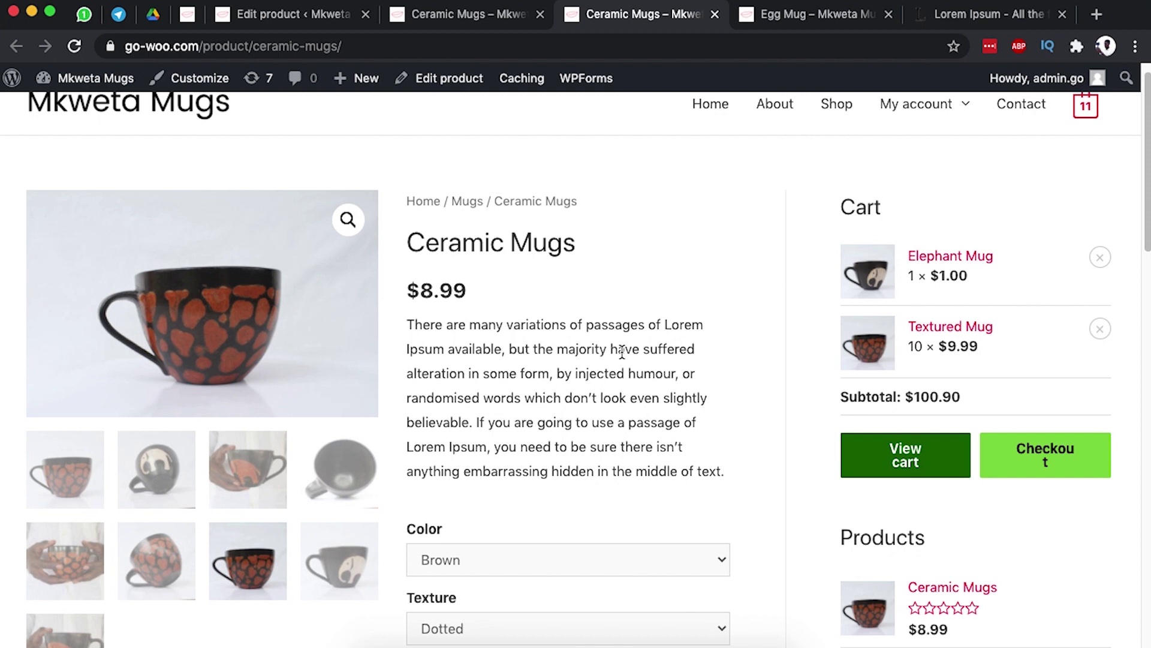
scroll(622, 353, "up", 1)
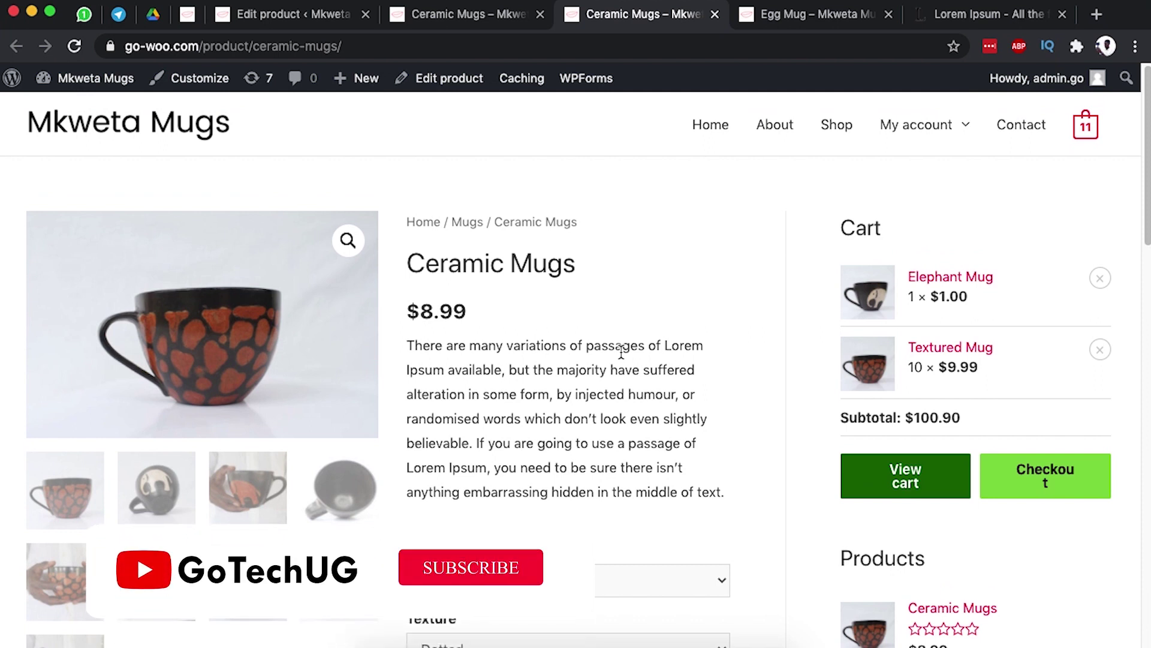